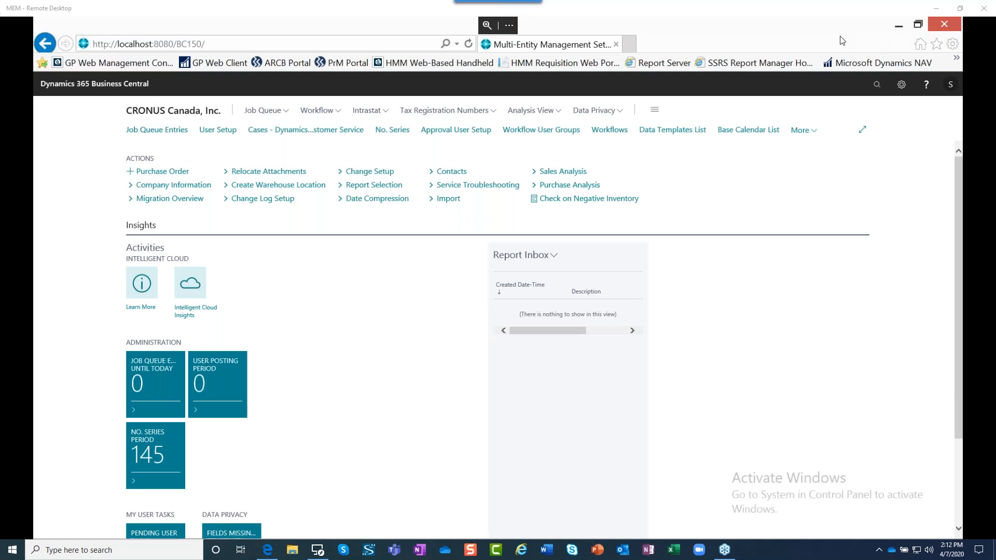
Show the remote session full screen, search for "dimension" and open the Dimensions page.
left_click(509, 25)
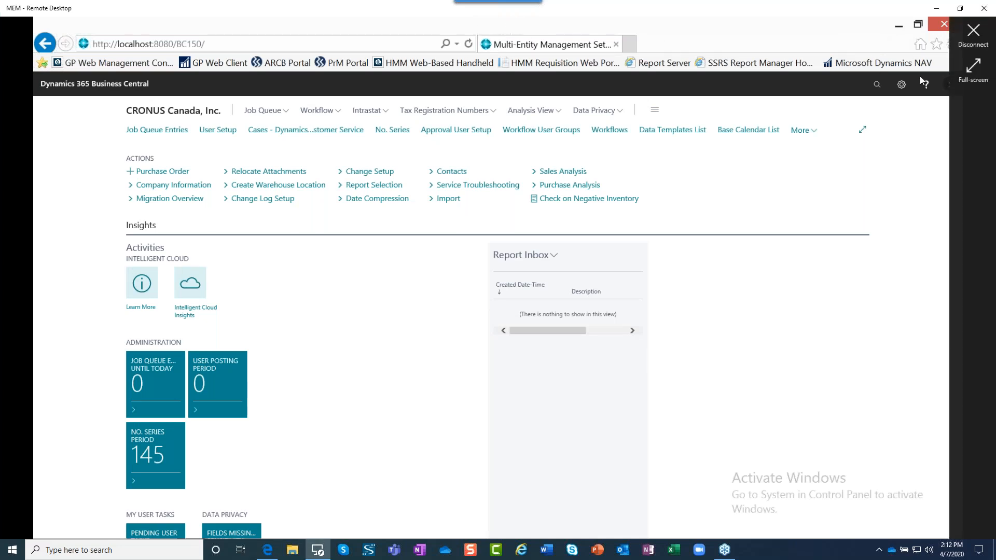
left_click(974, 67)
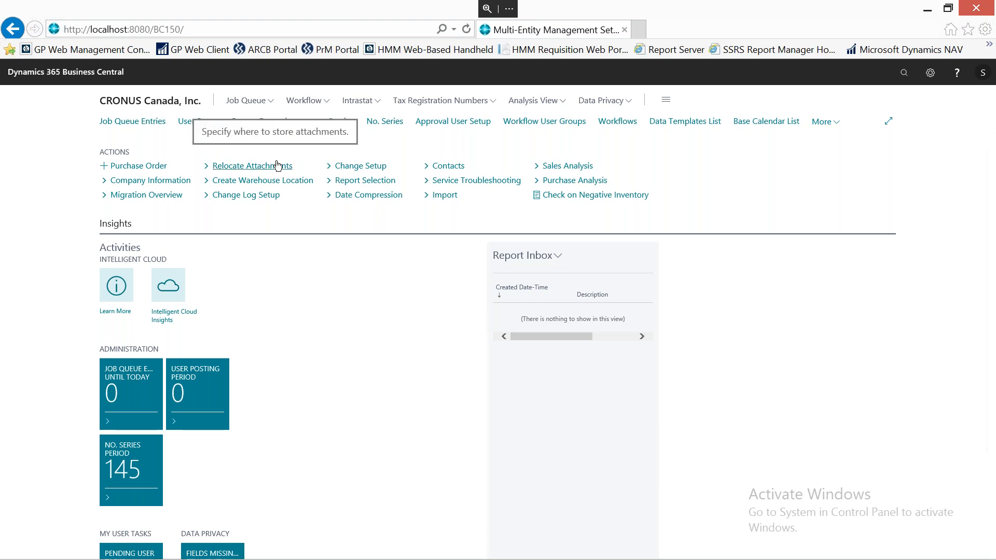
left_click(904, 73)
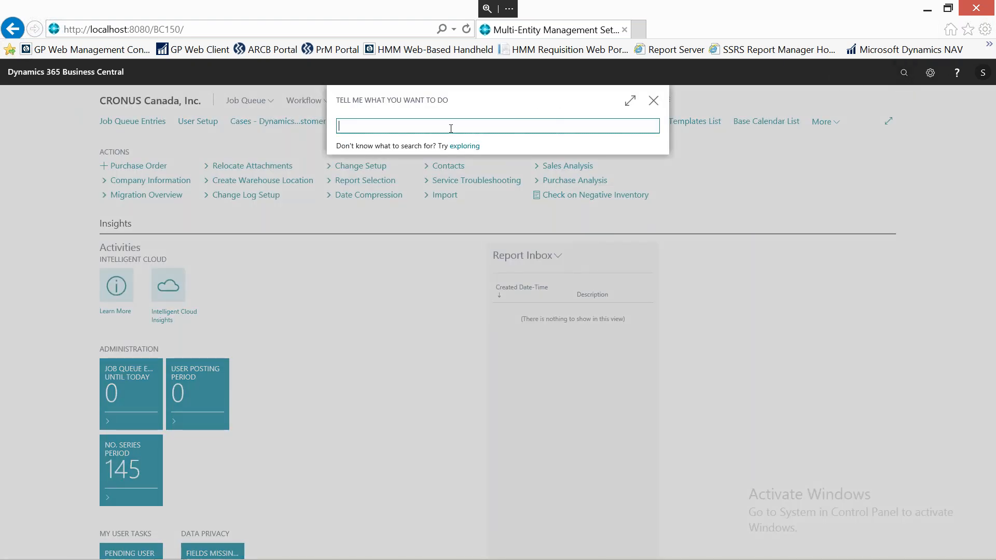
type("dimension")
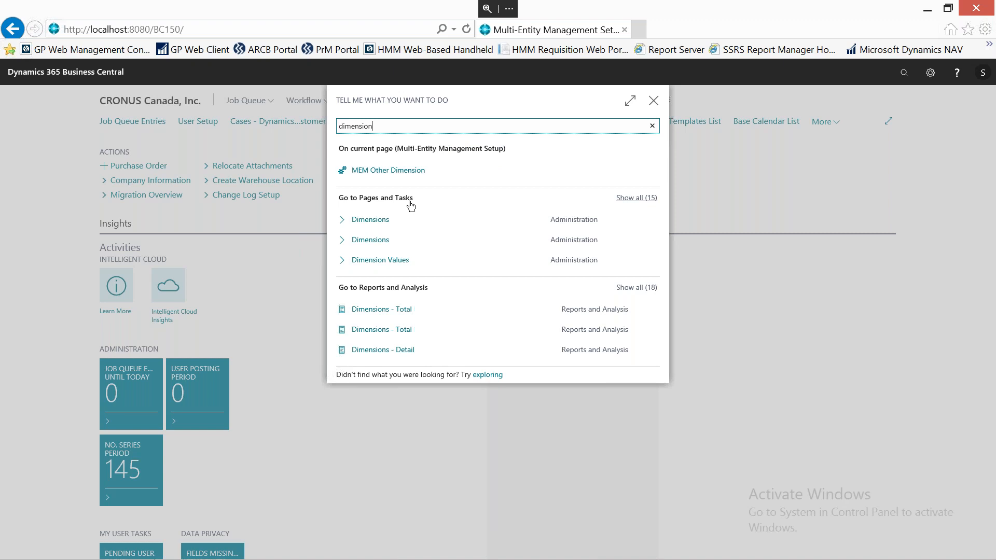
left_click(372, 224)
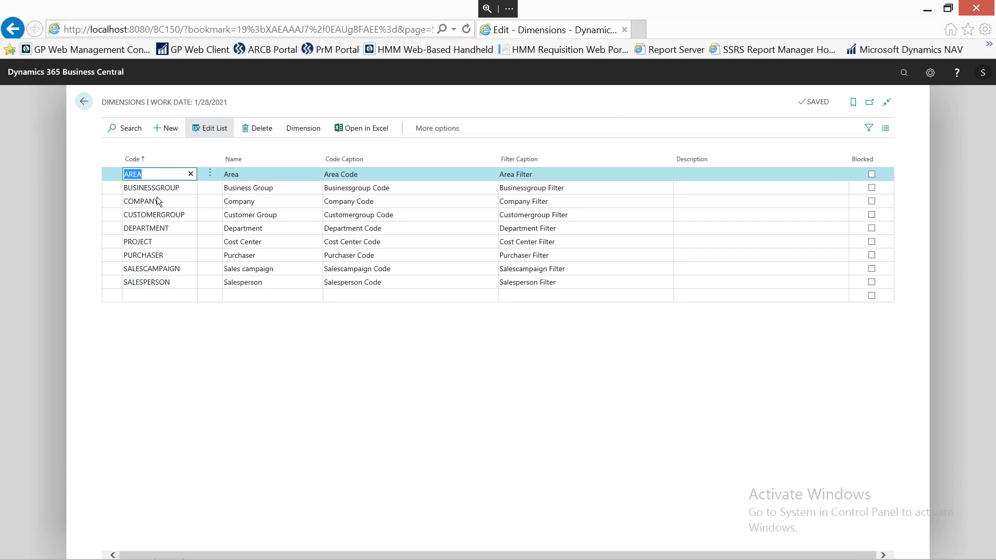
Open the dimension values of the COMPANY dimension.
left_click(703, 198)
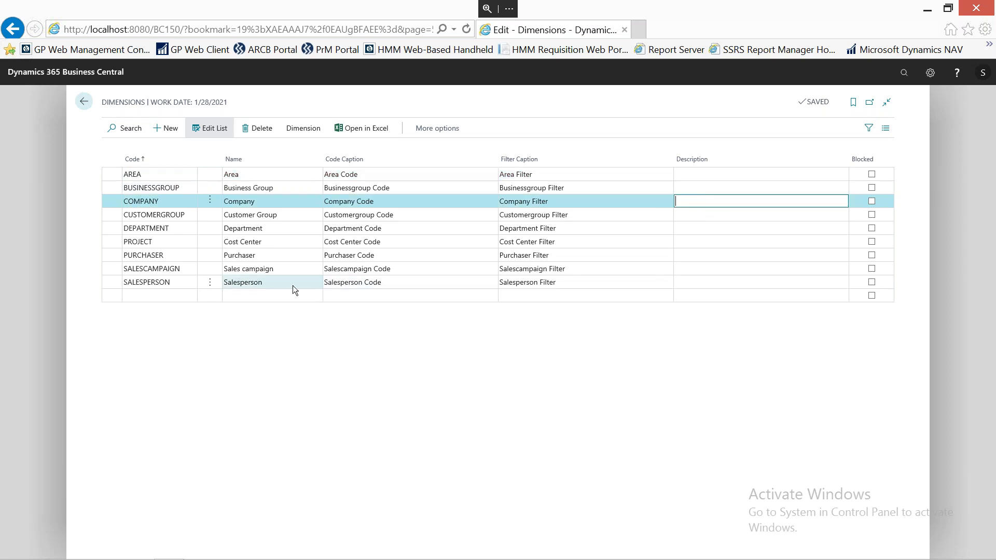
left_click(301, 129)
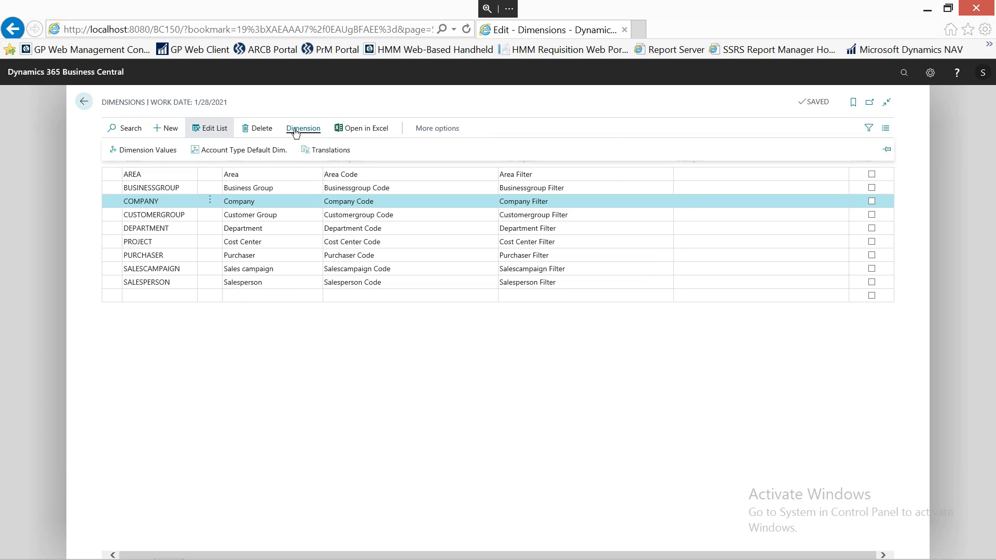
left_click(141, 150)
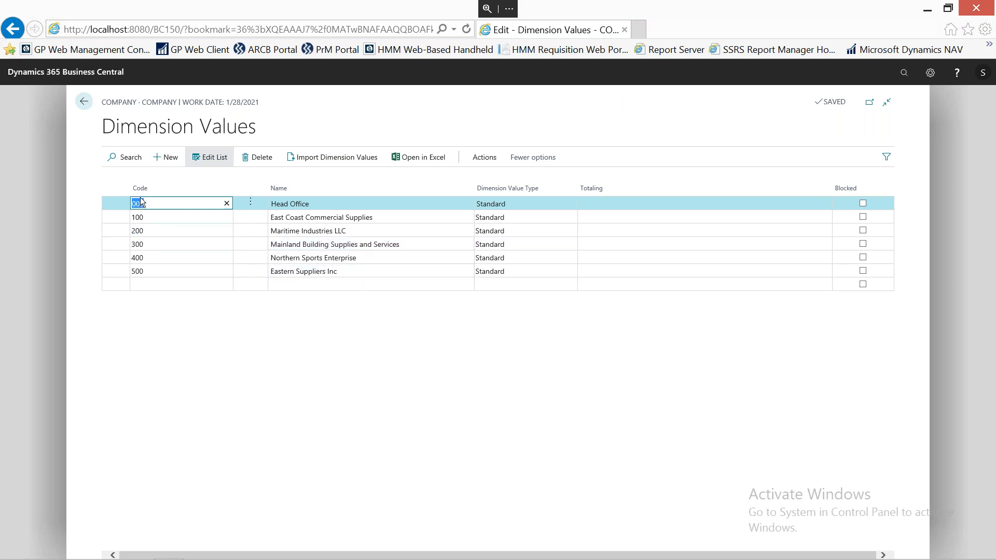
Add a new COMPANY dimension value with code 600 and name Test.
left_click(158, 283)
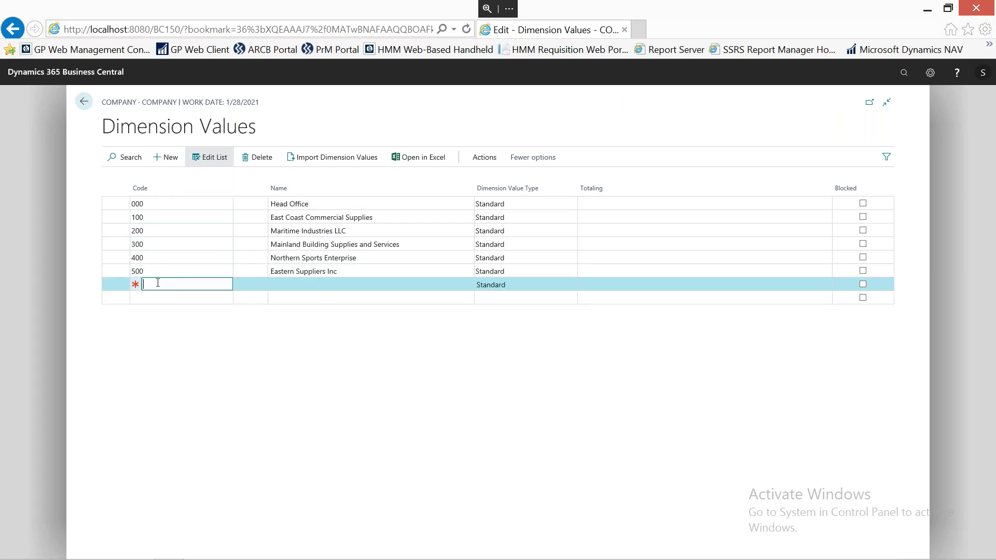
type("600")
key("Tab")
type("Test")
key("Tab")
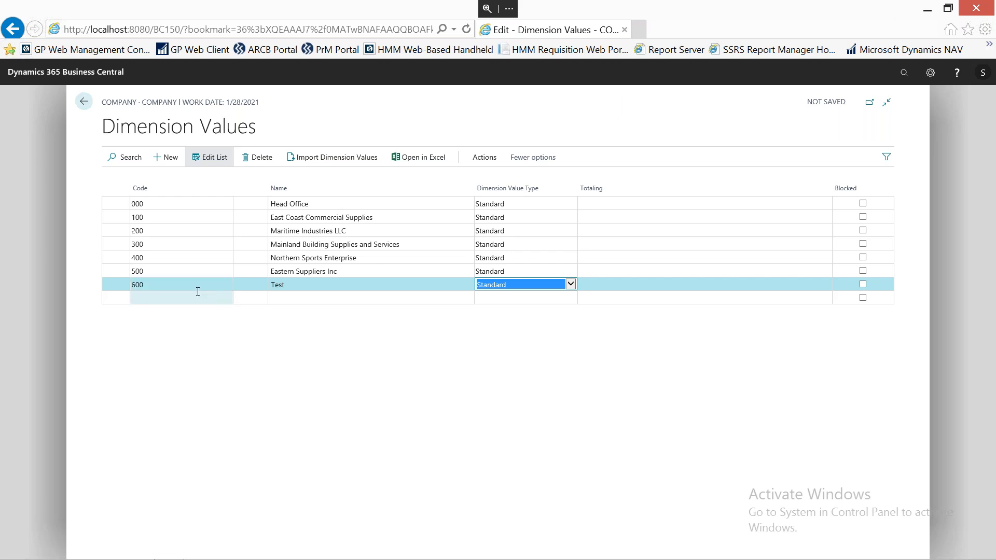
left_click(200, 345)
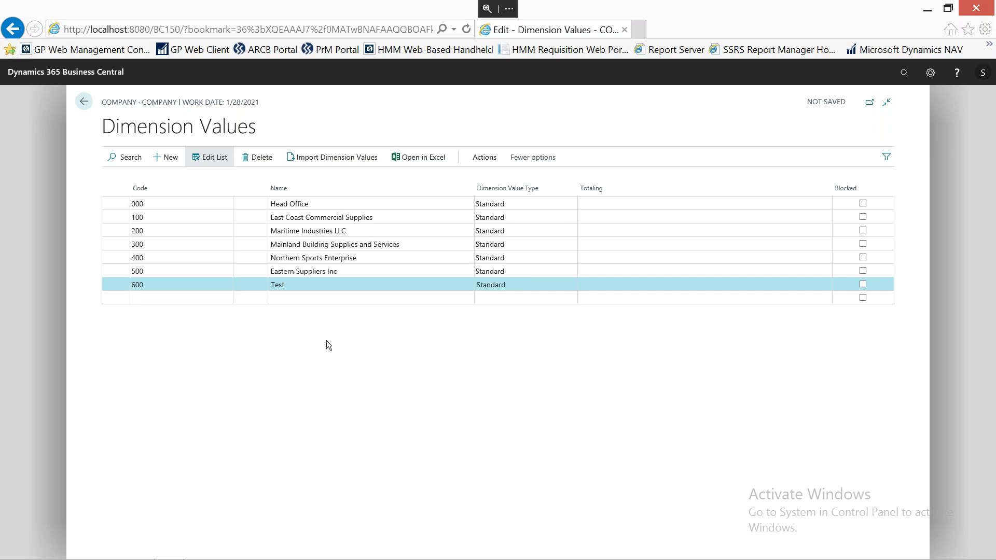
Delete the Test dimension value with code 600, together with its related Multi-Entity Management setups.
left_click(250, 270)
left_click(251, 288)
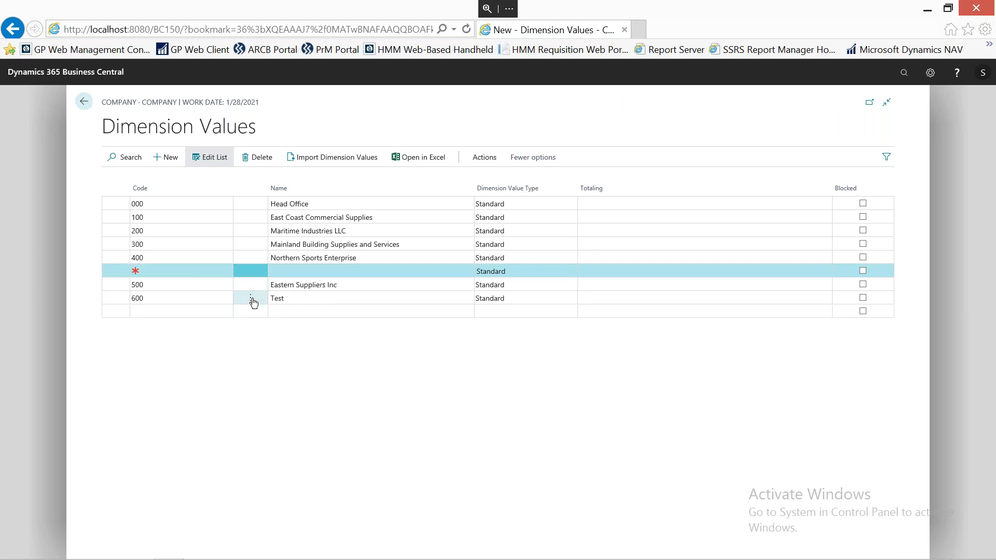
left_click(252, 300)
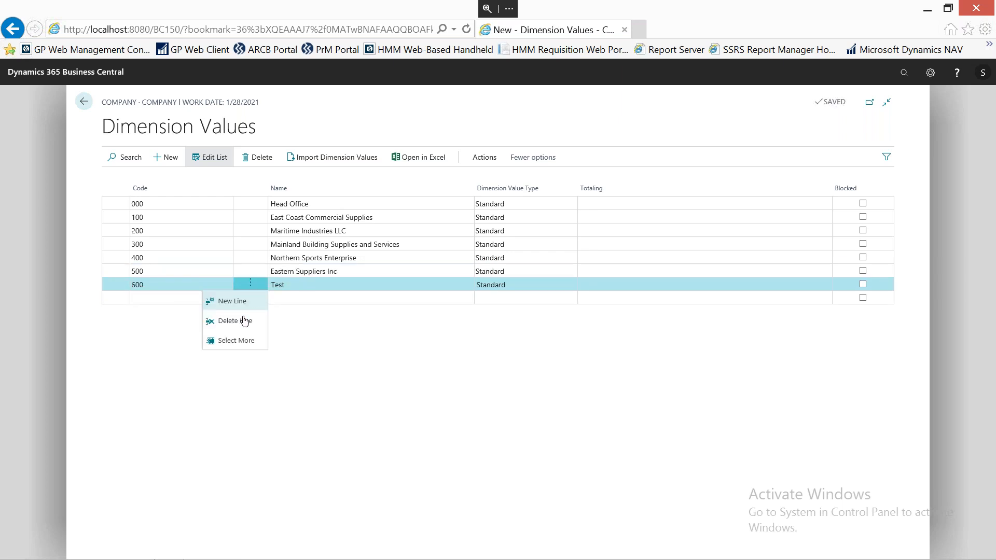
left_click(236, 322)
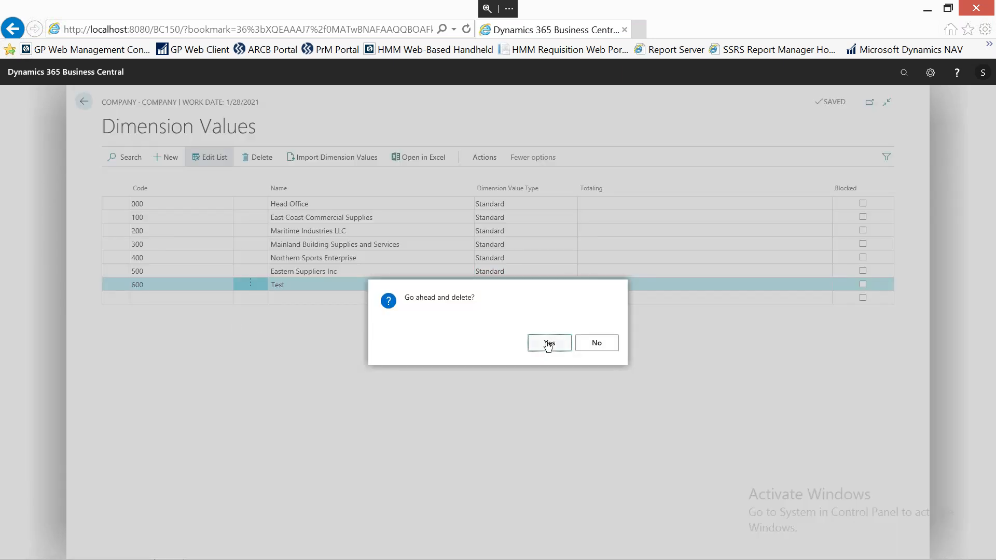
left_click(549, 343)
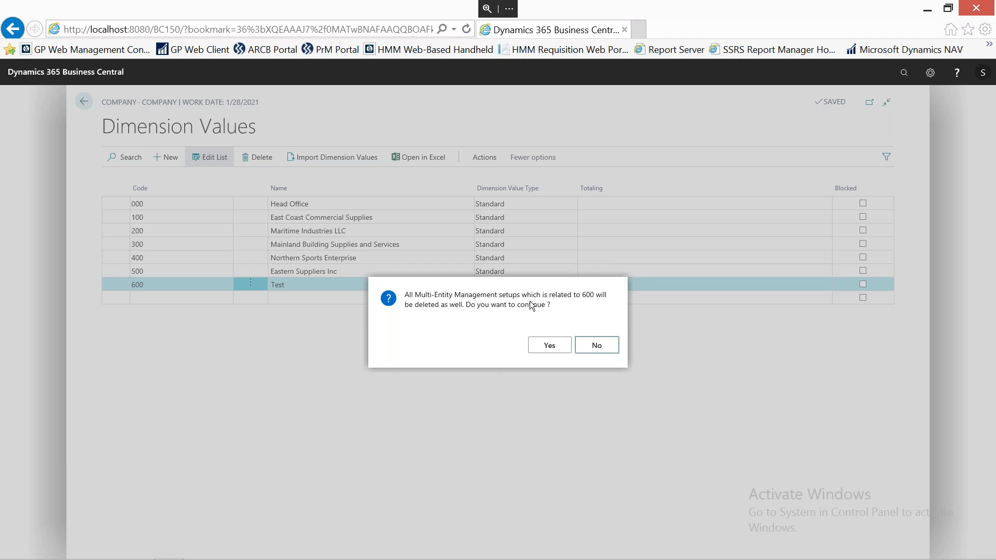
left_click(553, 347)
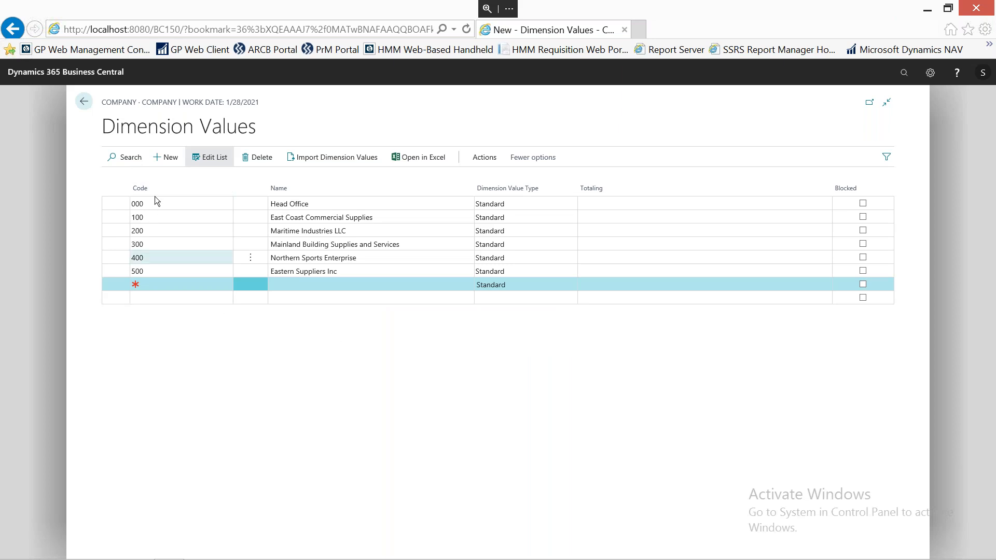
Open the MEM Entity Setup of company 000 Head Office, review its billing, shipping and payment details, and return to the home page.
left_click(173, 204)
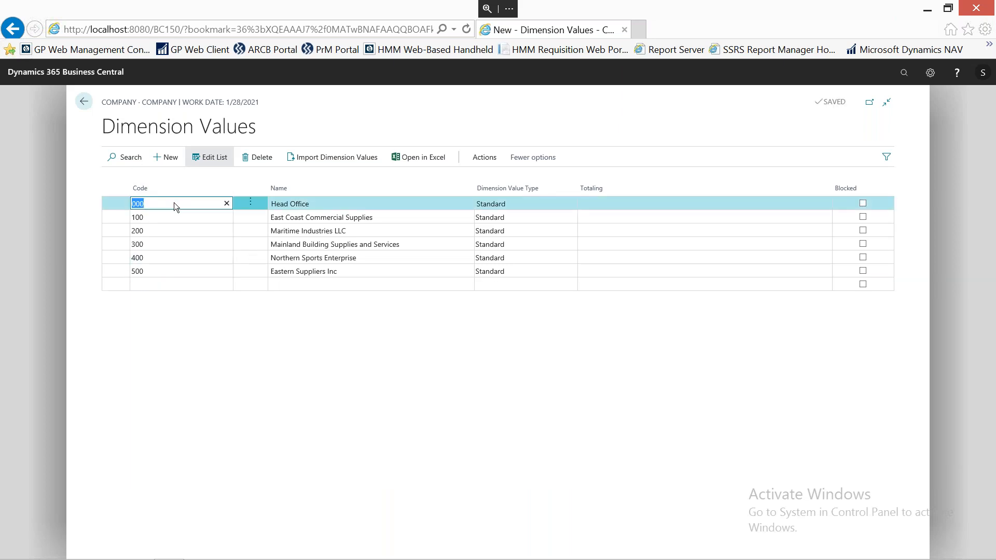
left_click(485, 158)
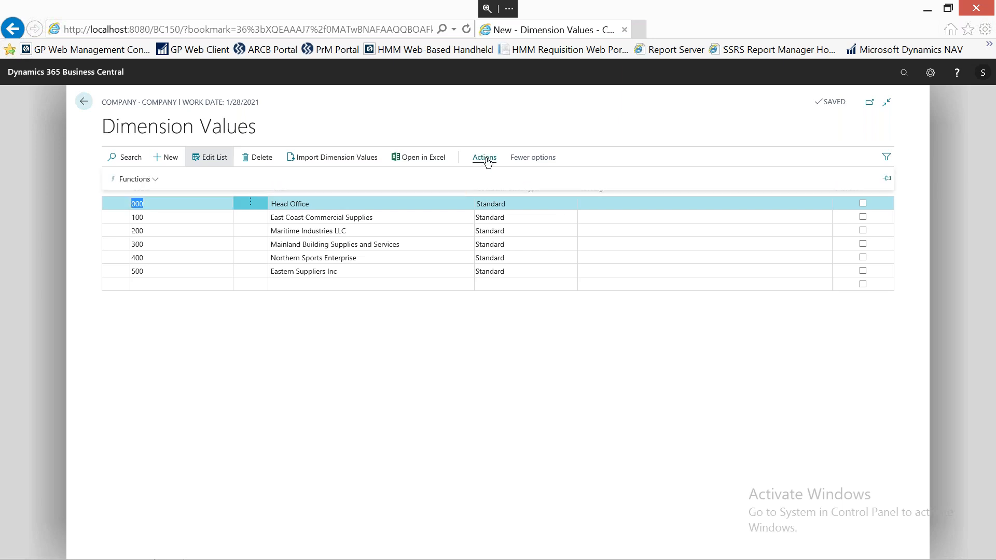
left_click(139, 179)
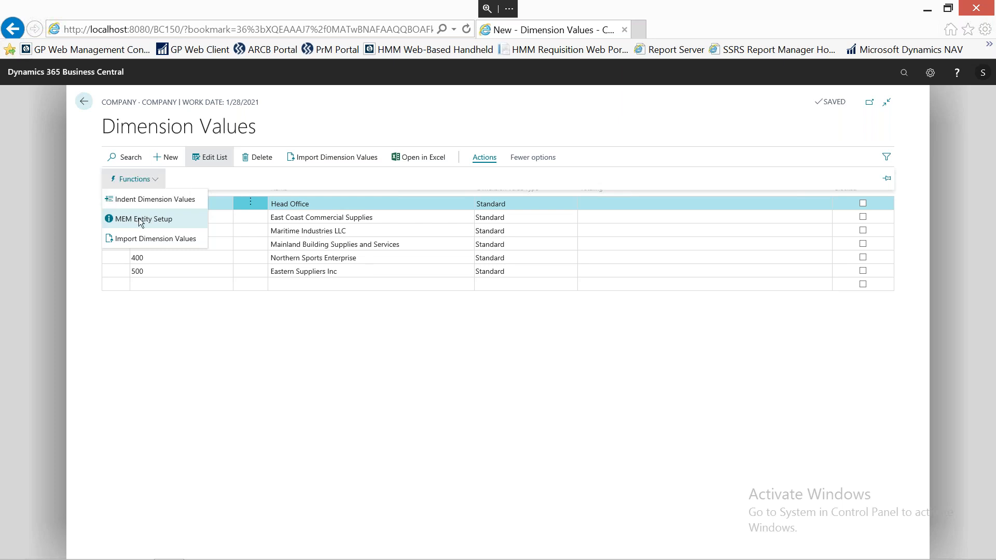
left_click(140, 220)
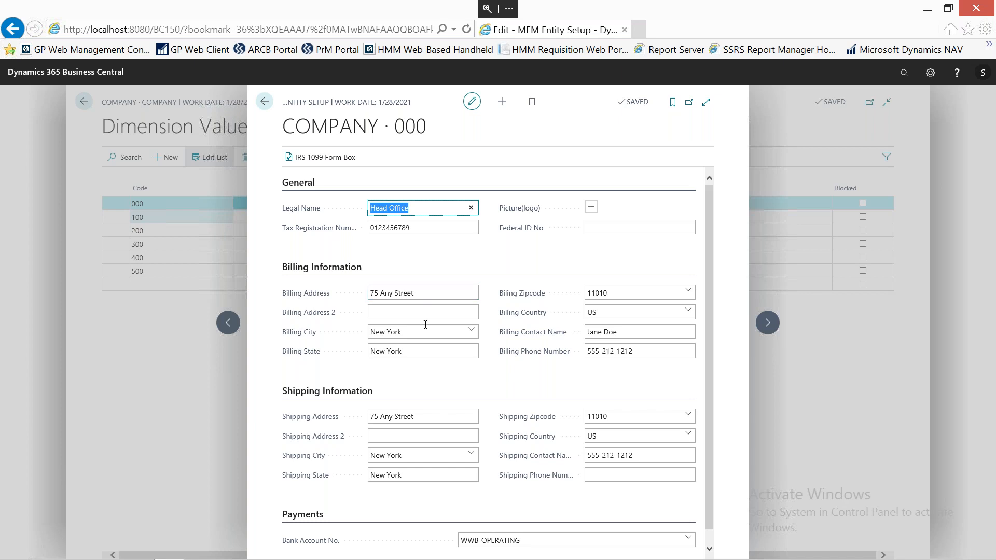
scroll(425, 325, "down", 1)
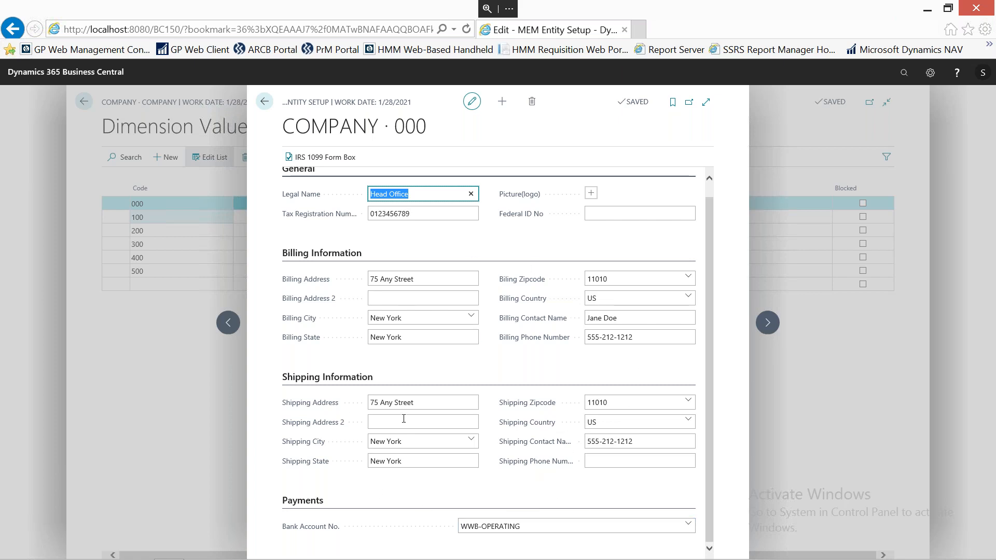
left_click(265, 102)
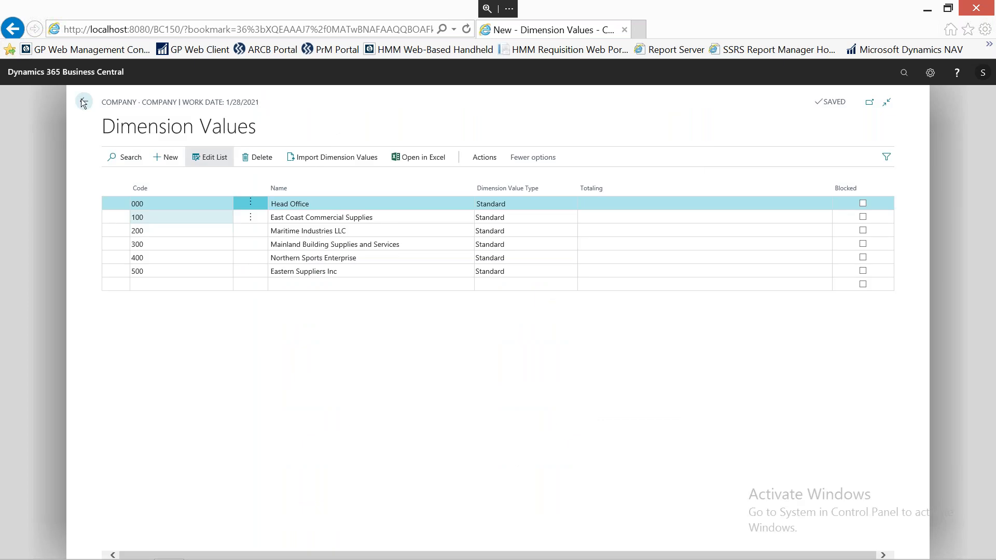
left_click(83, 102)
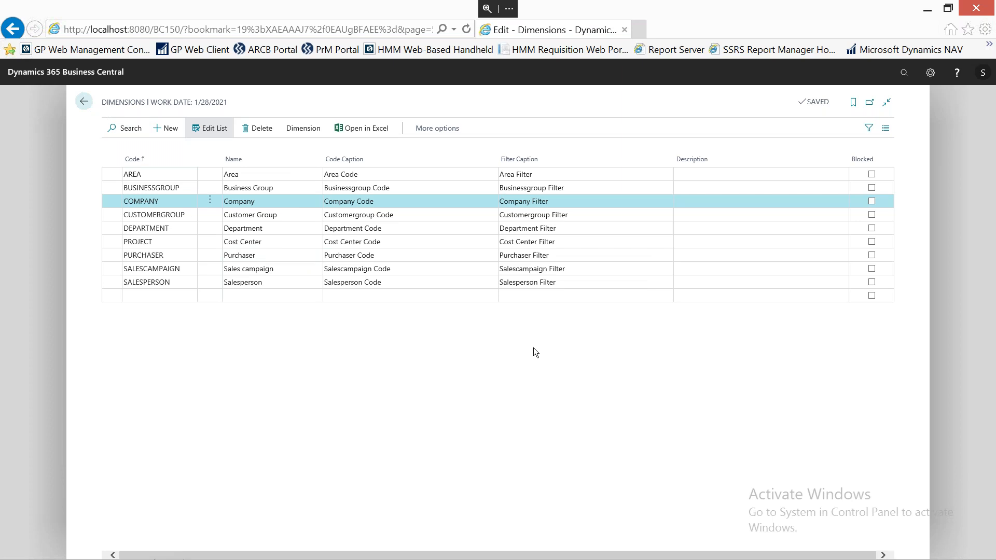
left_click(85, 104)
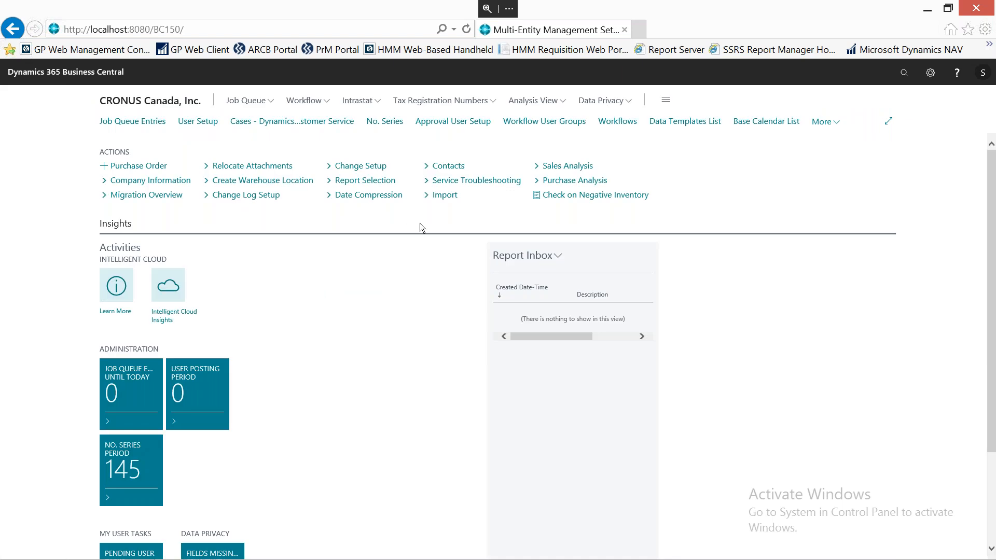
Open the Multi-Entity Management Setup, review its entity dimension, security, intercompany and discount options, and close it.
left_click(360, 168)
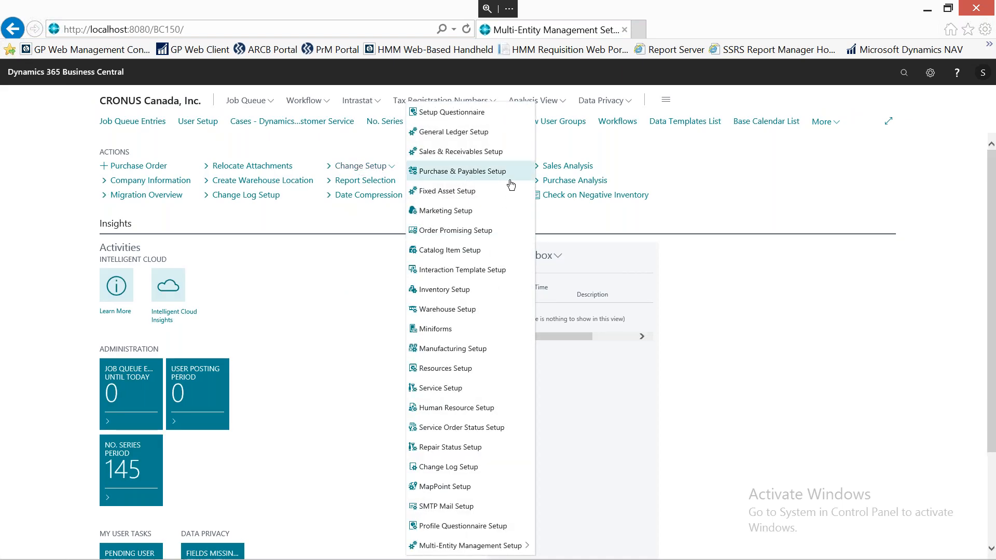
left_click(483, 549)
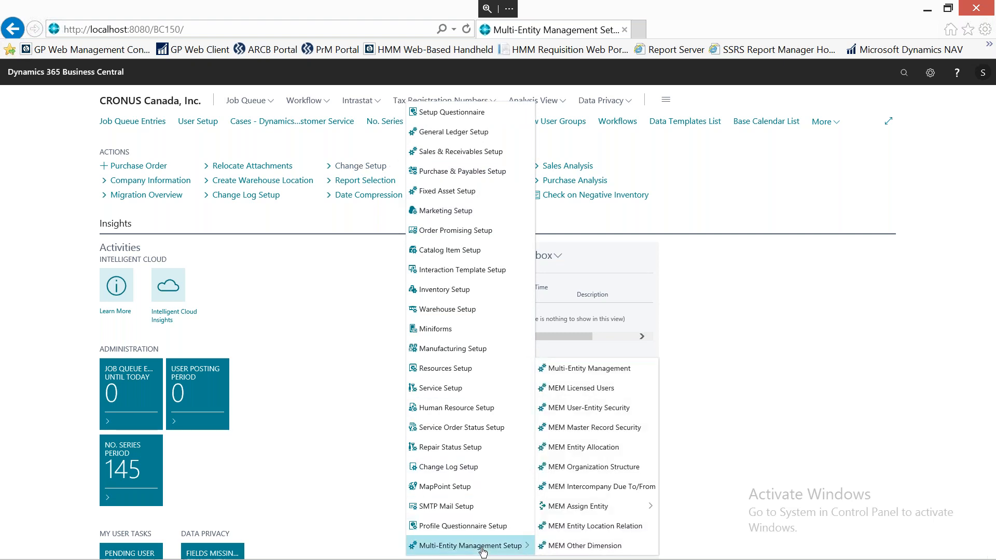
left_click(600, 368)
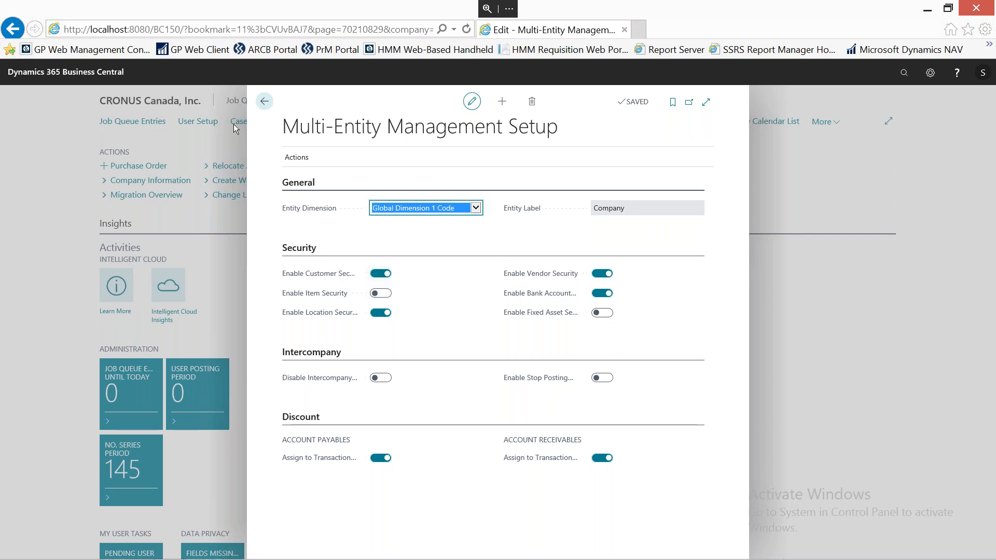
left_click(265, 103)
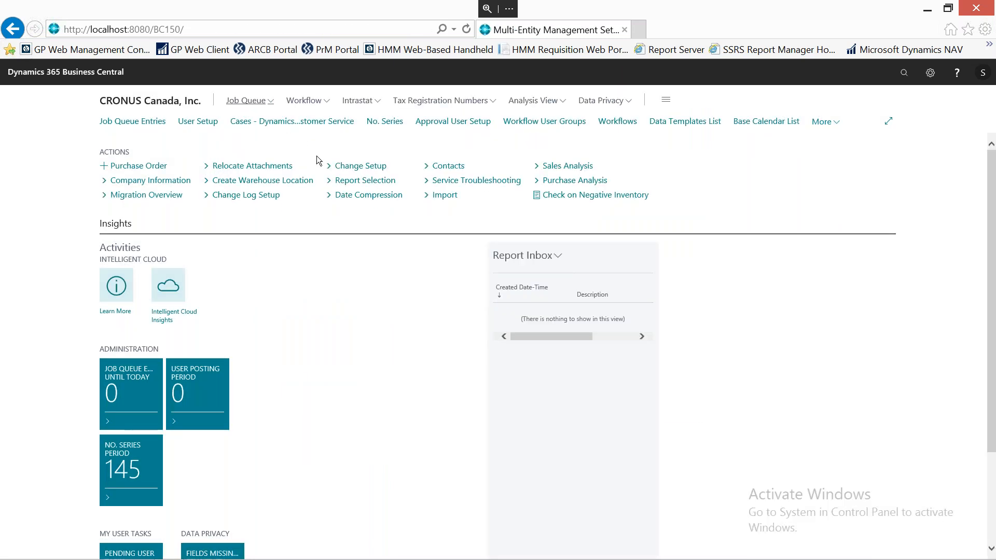
Open MEM User-Entity Security and examine which companies the regional manager, general manager and administrator users can access.
left_click(354, 169)
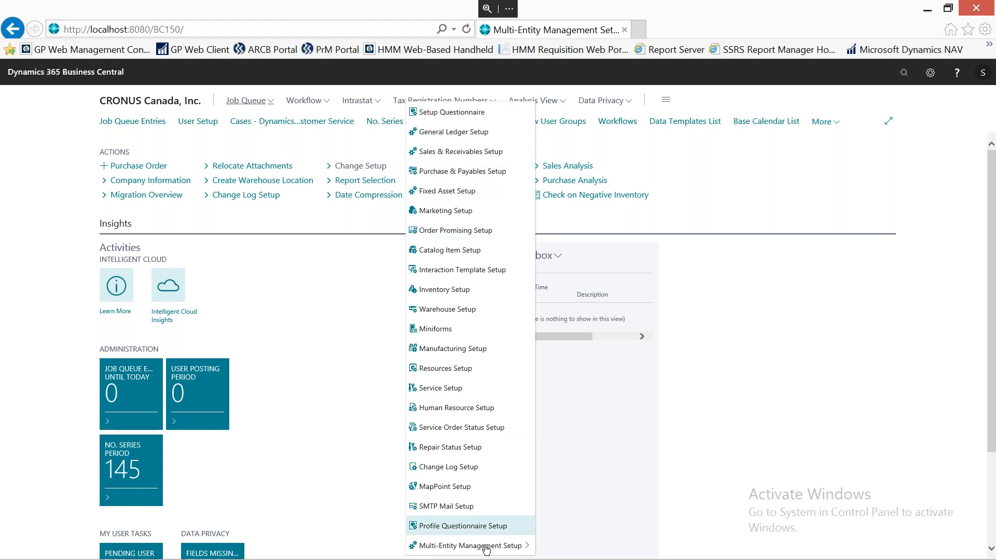
mouse_move(487, 551)
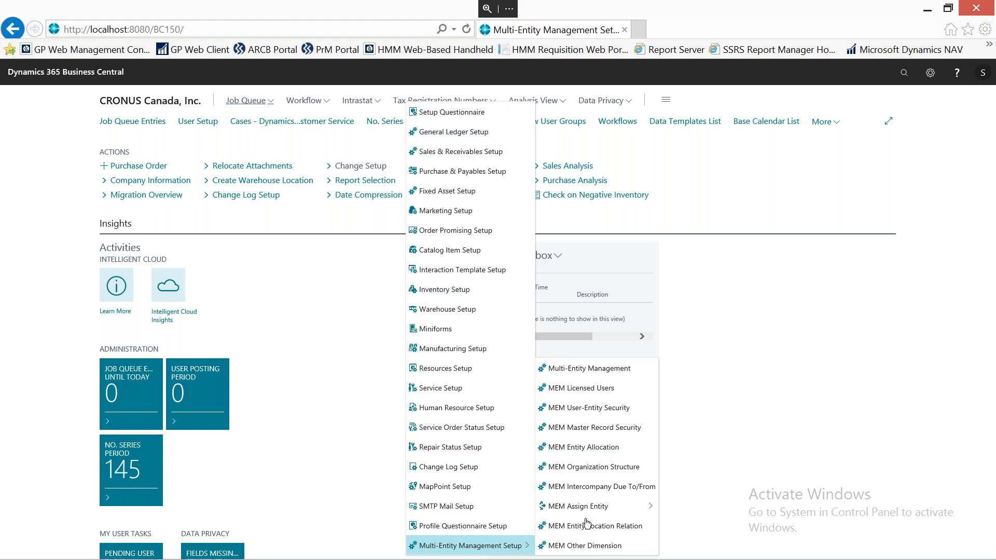
left_click(599, 409)
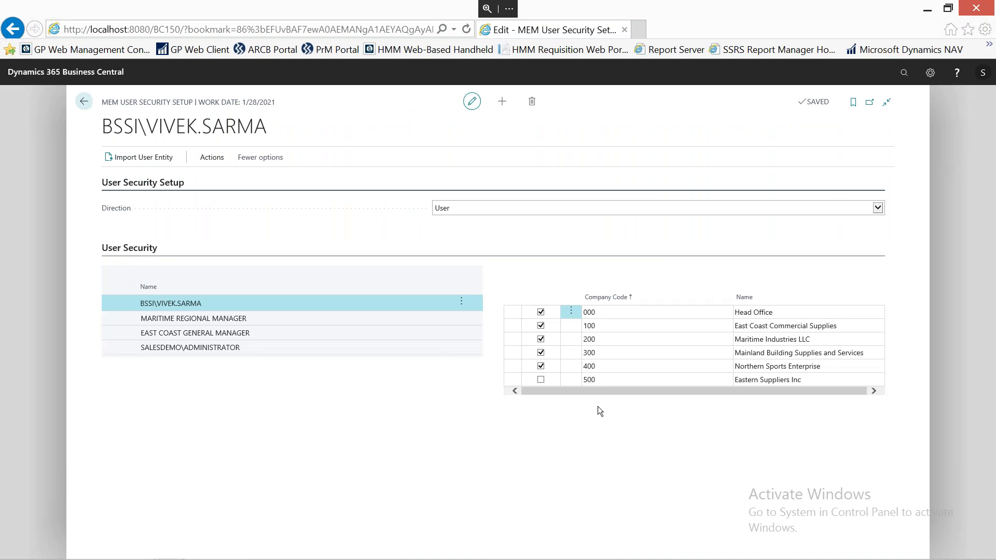
left_click(291, 317)
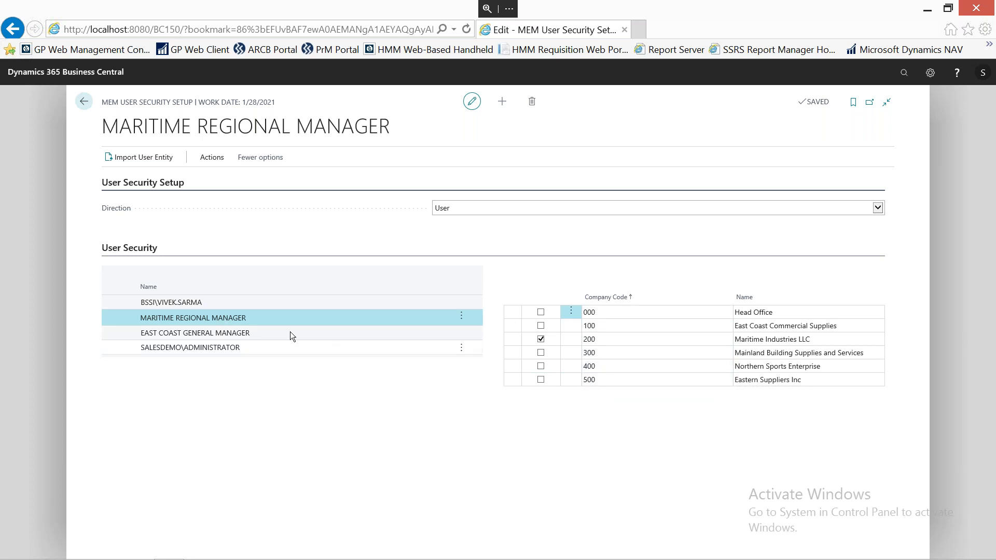
left_click(244, 332)
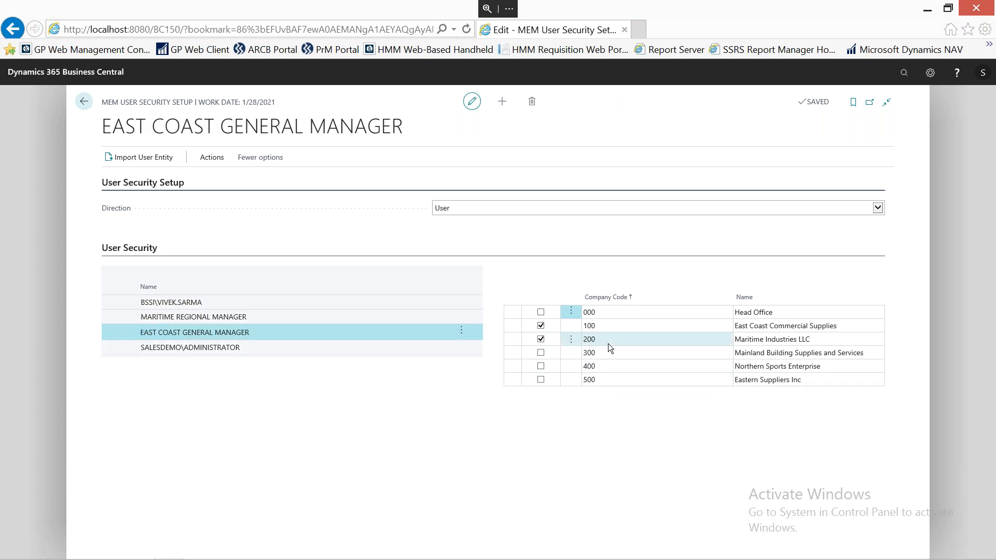
left_click(232, 318)
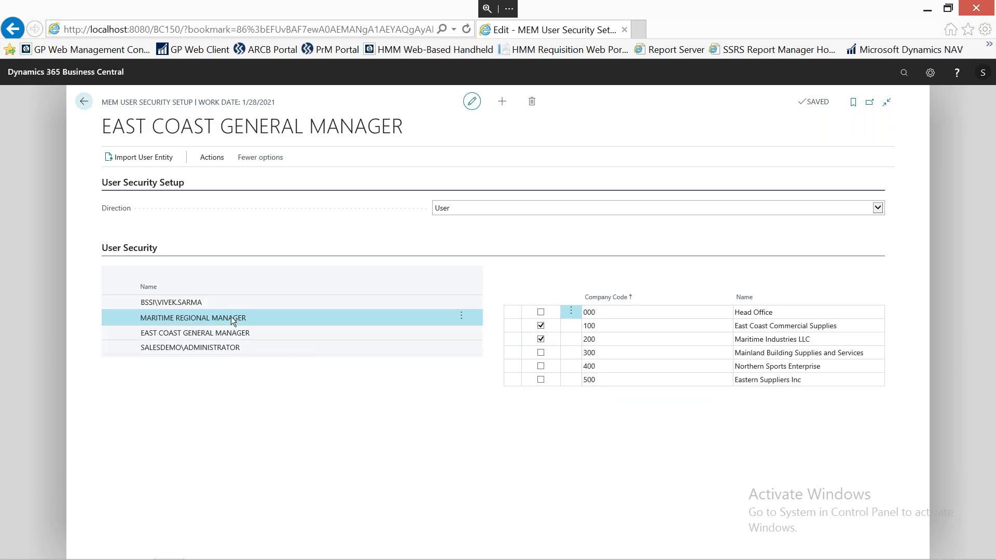
left_click(235, 348)
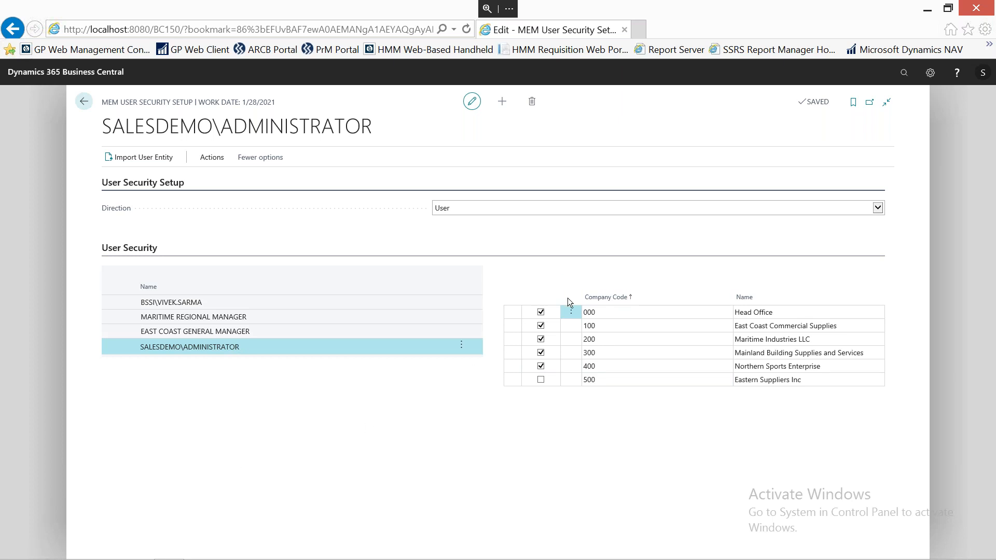
Set the user security setup's Direction to Entity.
left_click(877, 214)
left_click(507, 222)
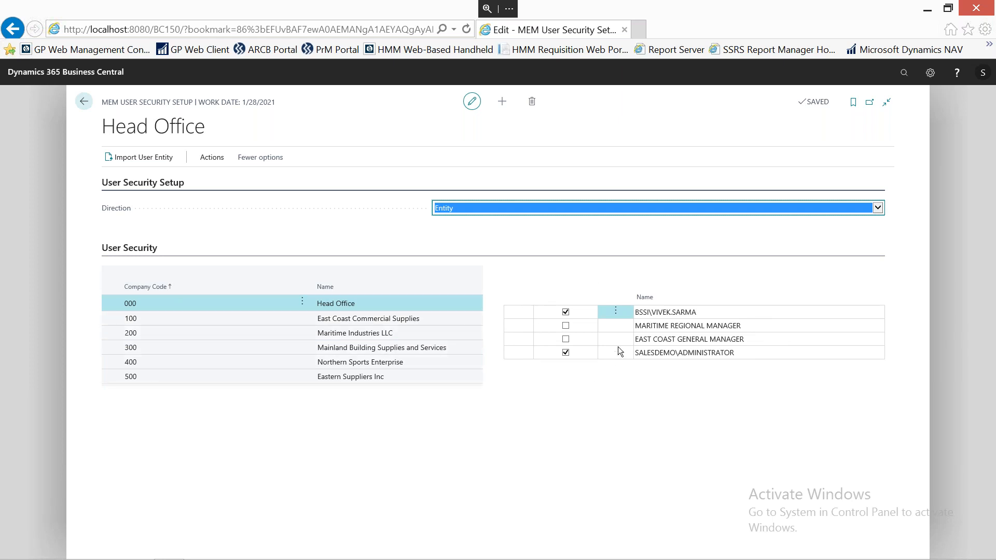
Review which users can access East Coast Commercial Supplies, Northern Sports Enterprise and Eastern Suppliers Inc, and return to the home page.
left_click(185, 320)
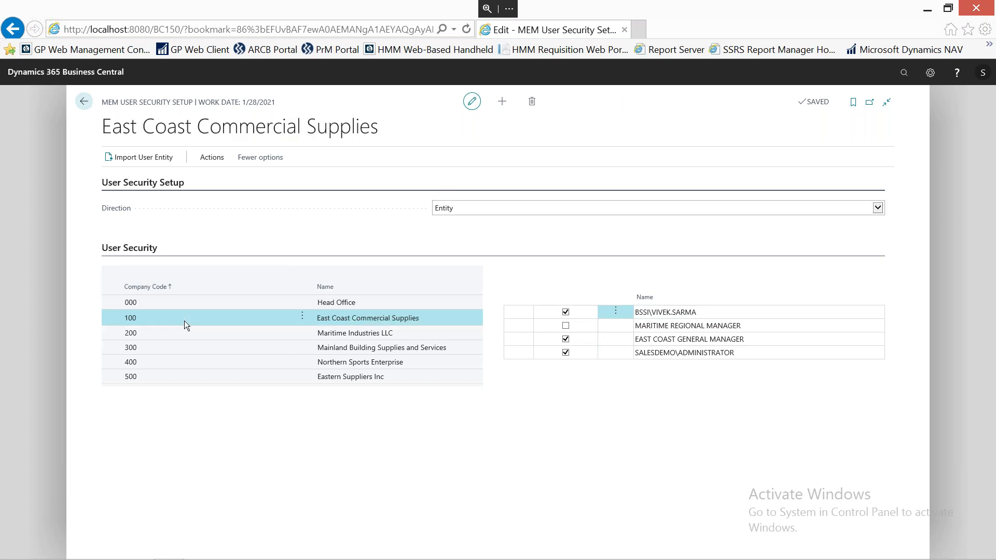
left_click(170, 364)
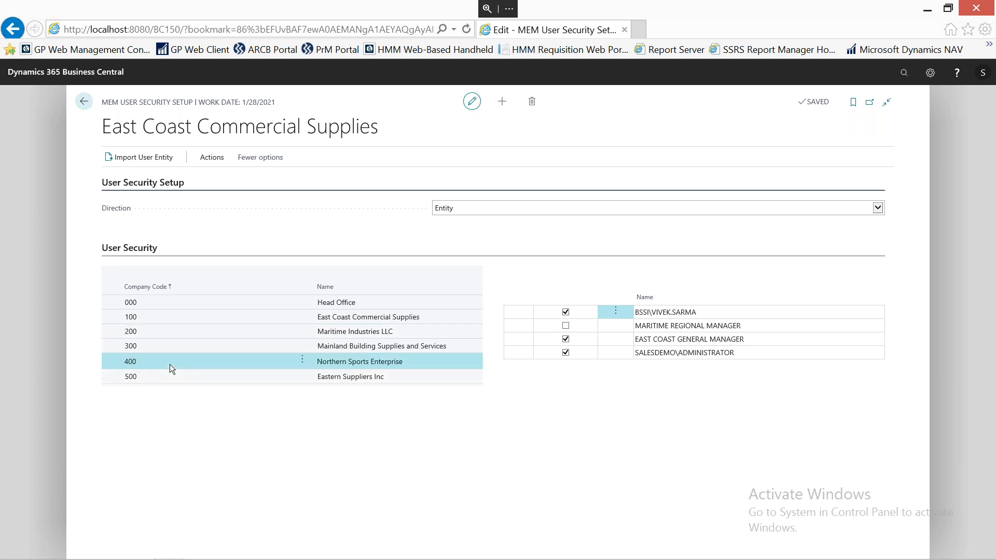
left_click(195, 381)
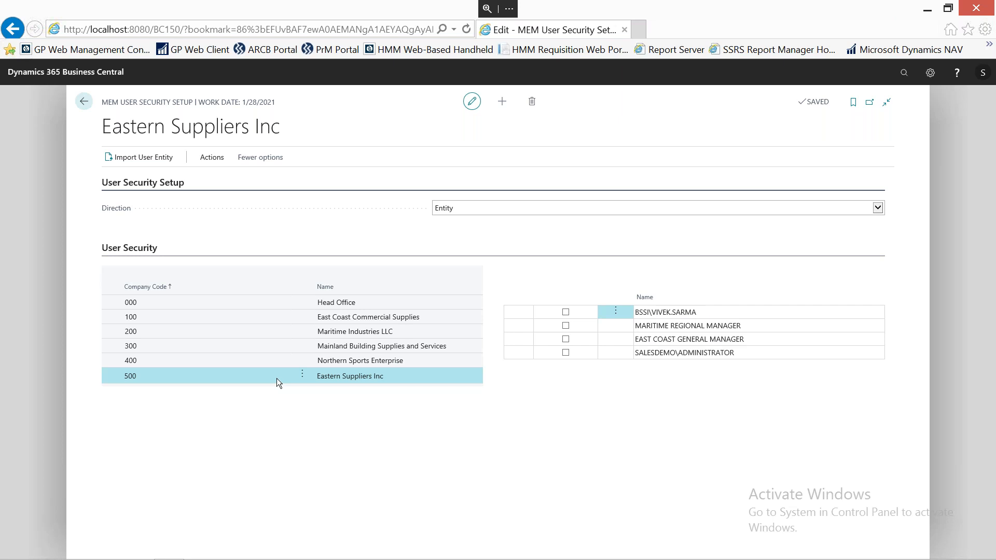
left_click(84, 103)
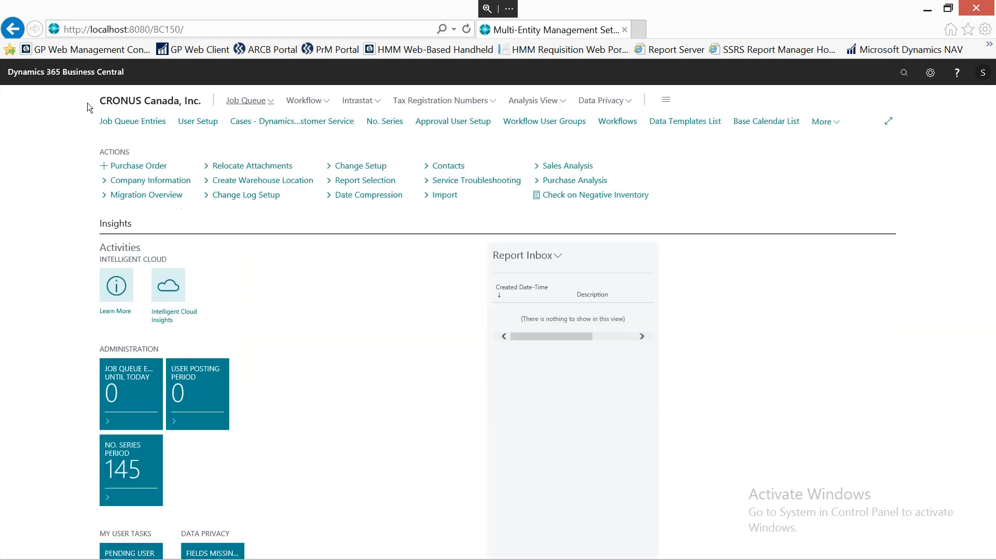
Open MEM Master Record Security and examine the customers assigned to Head Office, East Coast Commercial Supplies and Maritime Industries LLC.
left_click(352, 167)
mouse_move(513, 546)
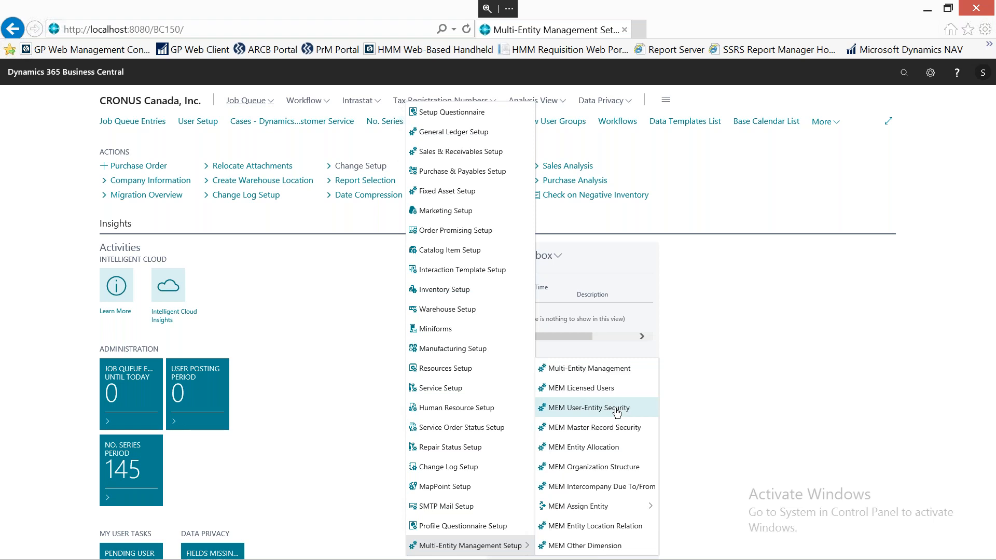
left_click(588, 432)
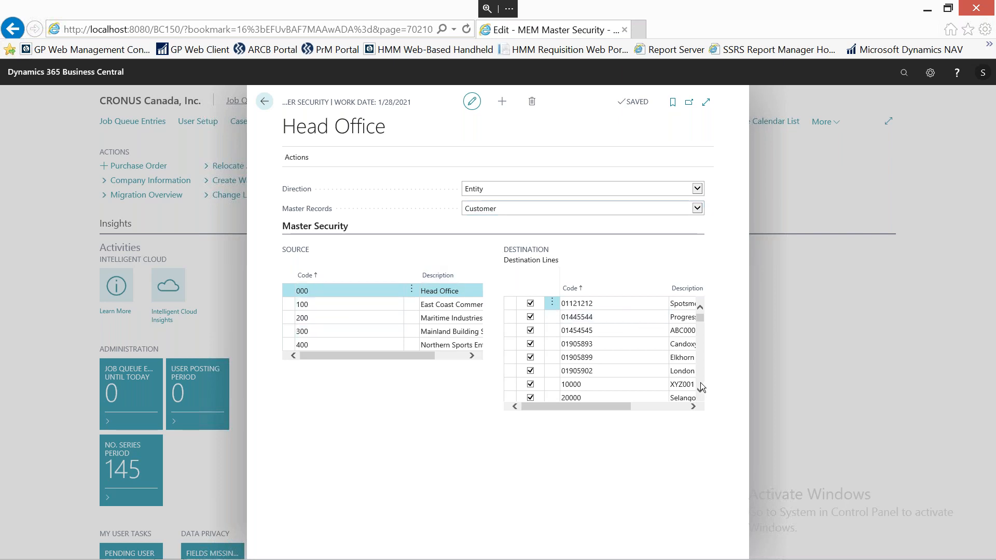
scroll(701, 384, "down", 2)
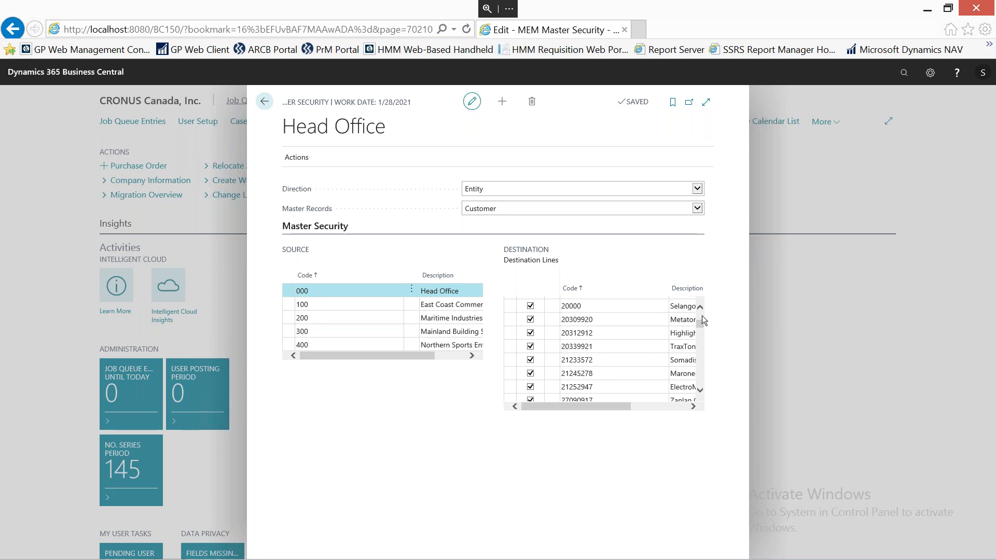
scroll(702, 316, "up", 2)
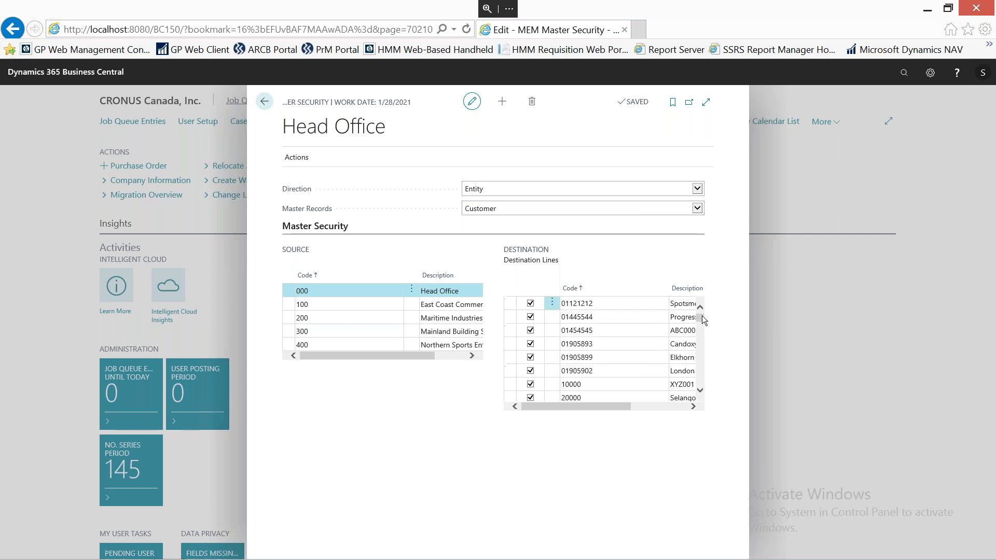
left_click(322, 304)
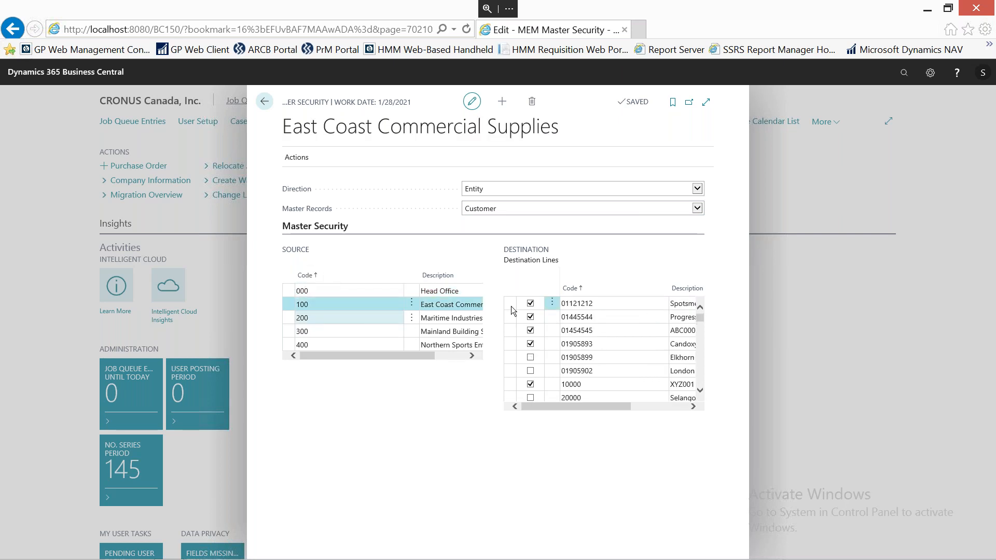
left_click(331, 318)
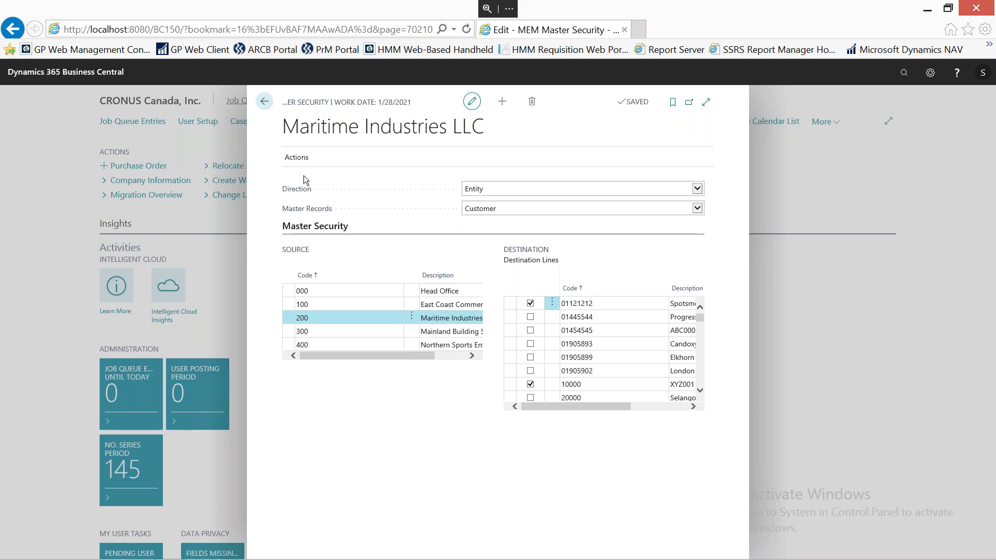
Set the master security Direction to Master, check the companies assigned to customer Progressive Home Furnishings, and close the page.
left_click(696, 189)
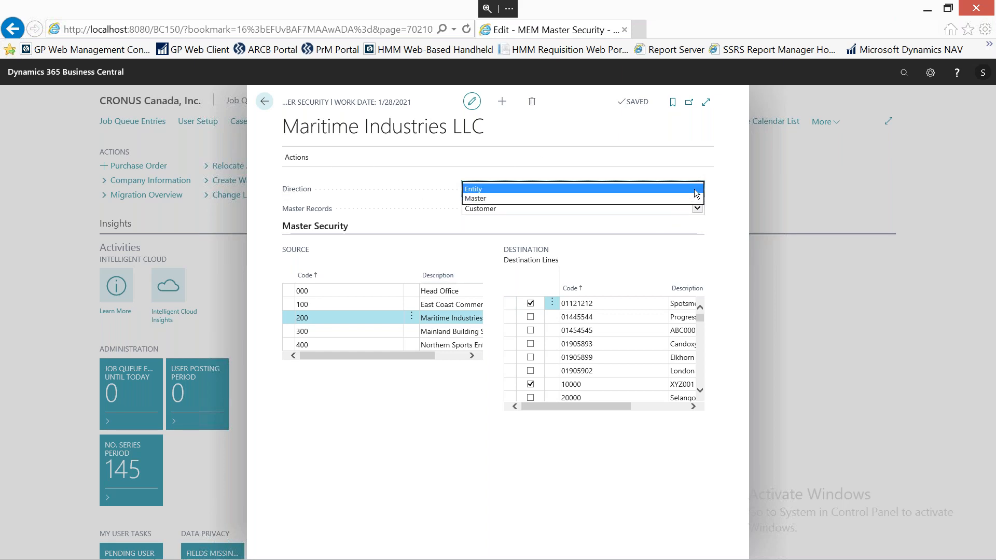
left_click(477, 199)
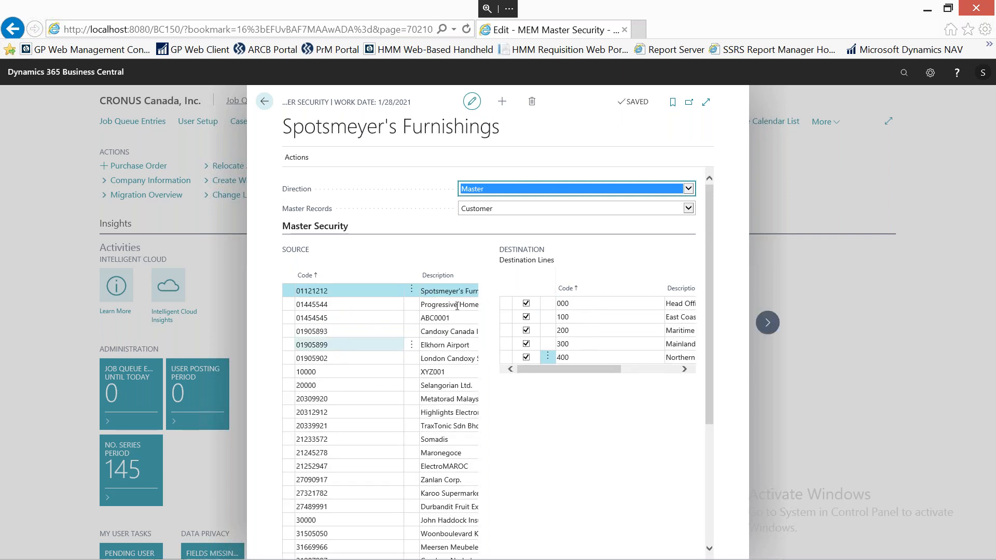
left_click(359, 308)
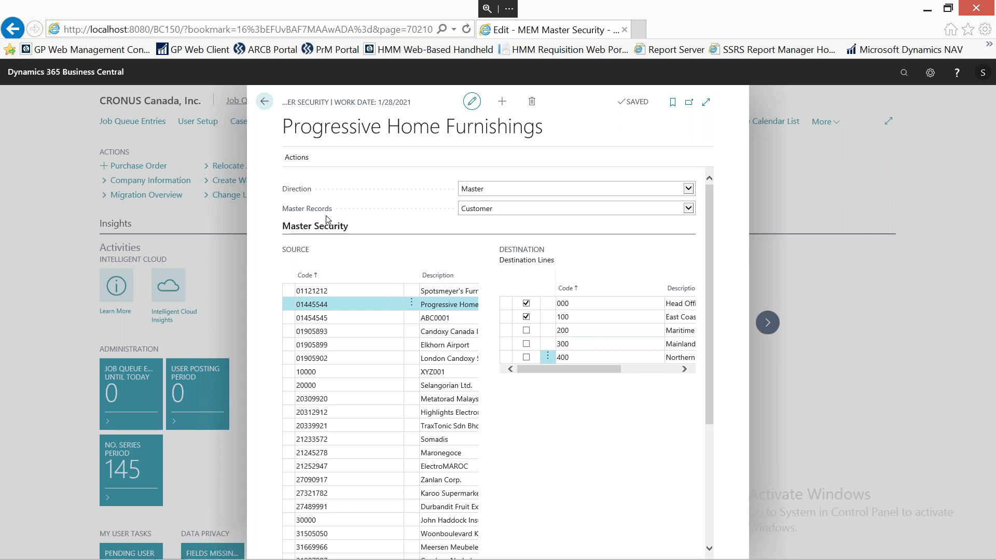
left_click(264, 103)
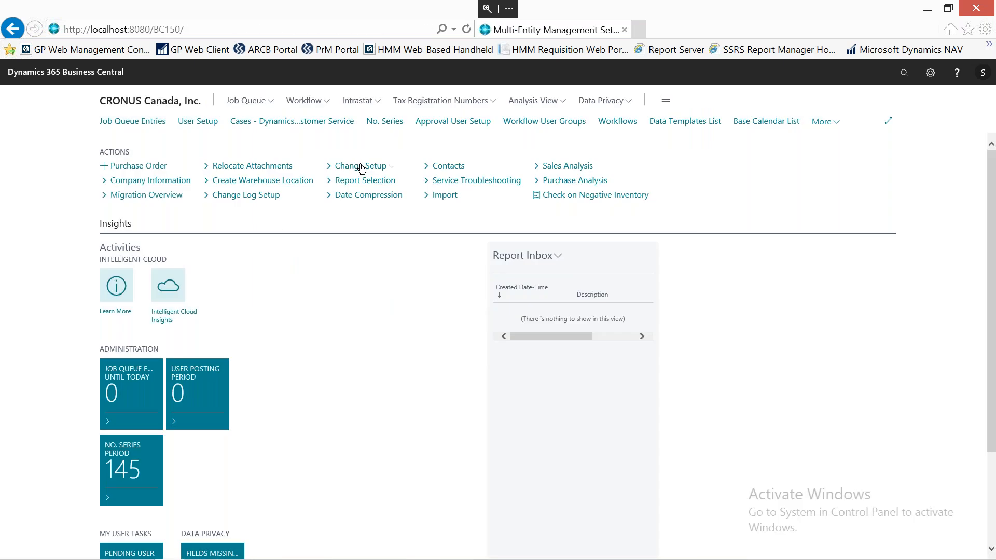
Open MEM Intercompany Due To/From, review Head Office's due to and due from accounts with companies 100 and 200, and close it.
left_click(357, 167)
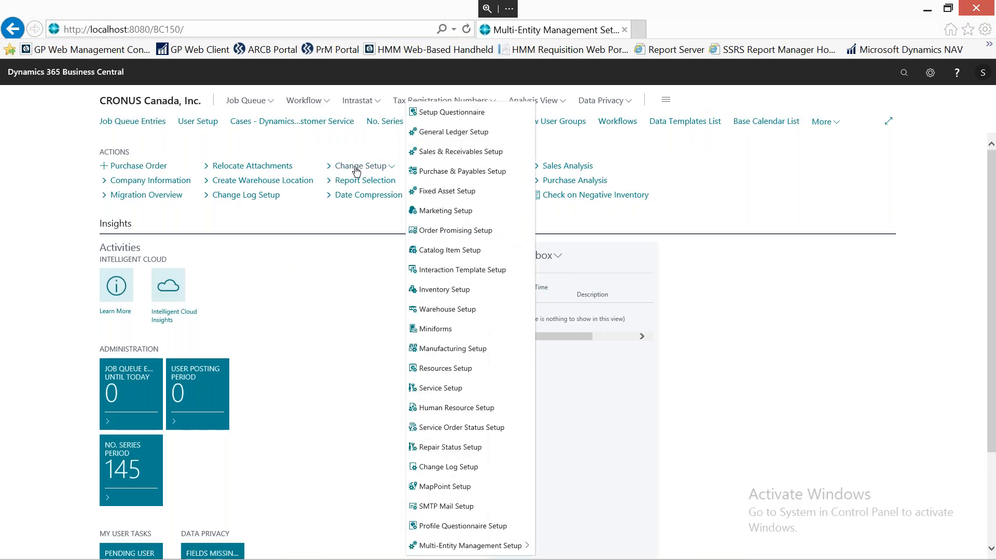
mouse_move(493, 550)
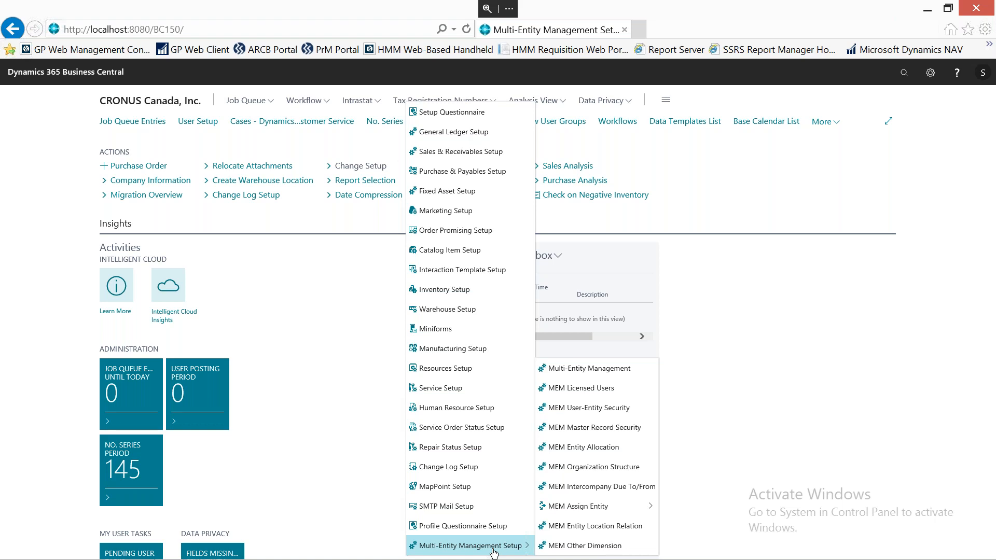
left_click(613, 491)
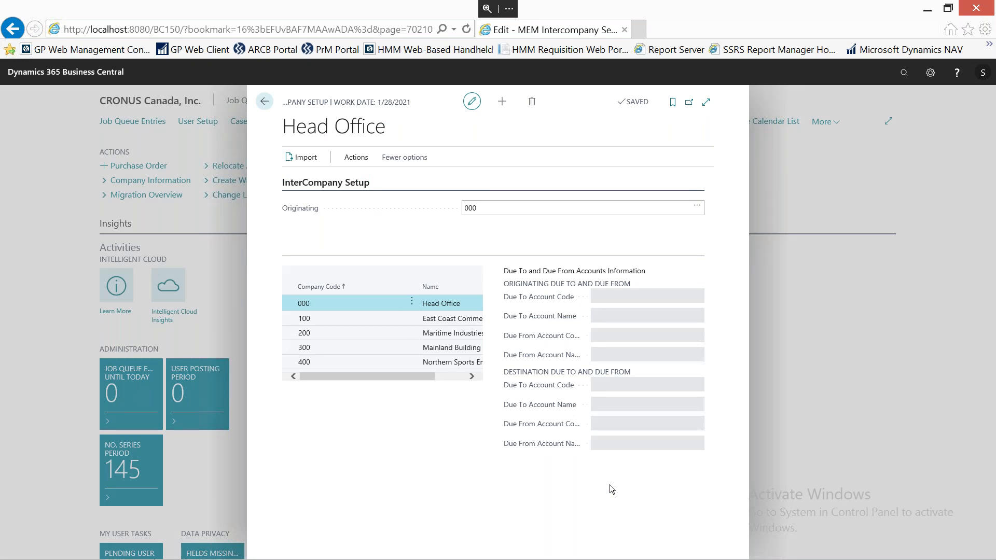
left_click(319, 321)
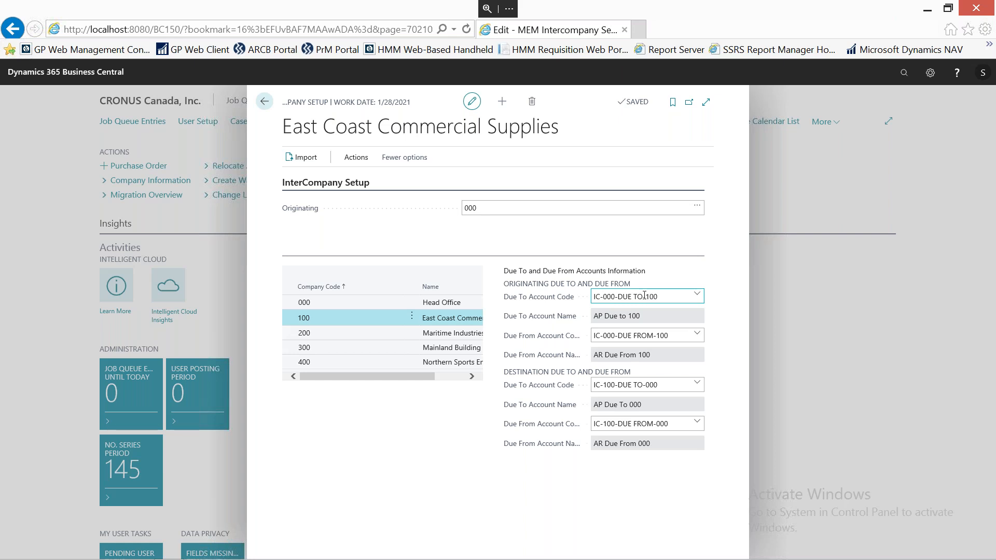
left_click(330, 335)
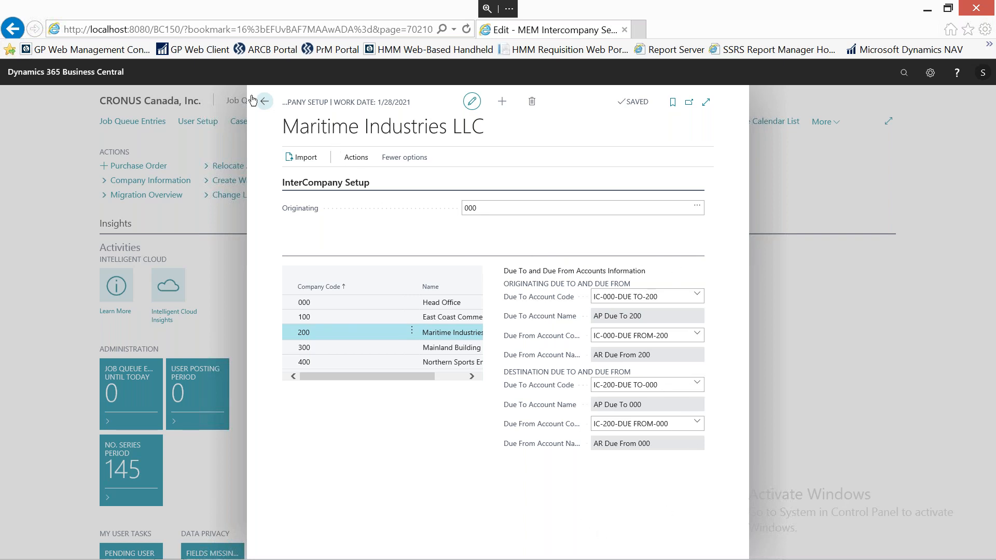
key("Escape")
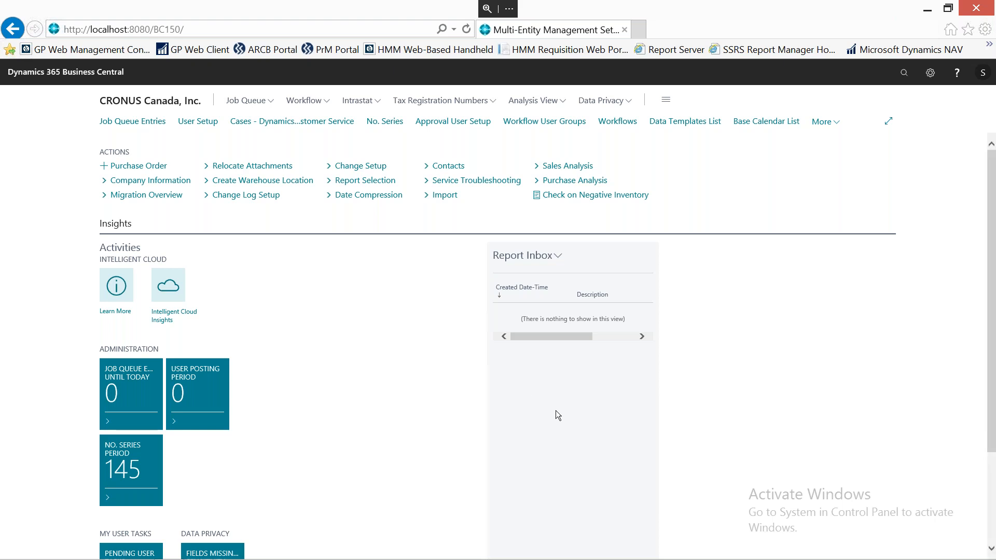
Open MEM Entity Allocation, review the INSURANCE ALLOCATION template's company percentages, and return to the home page.
left_click(351, 167)
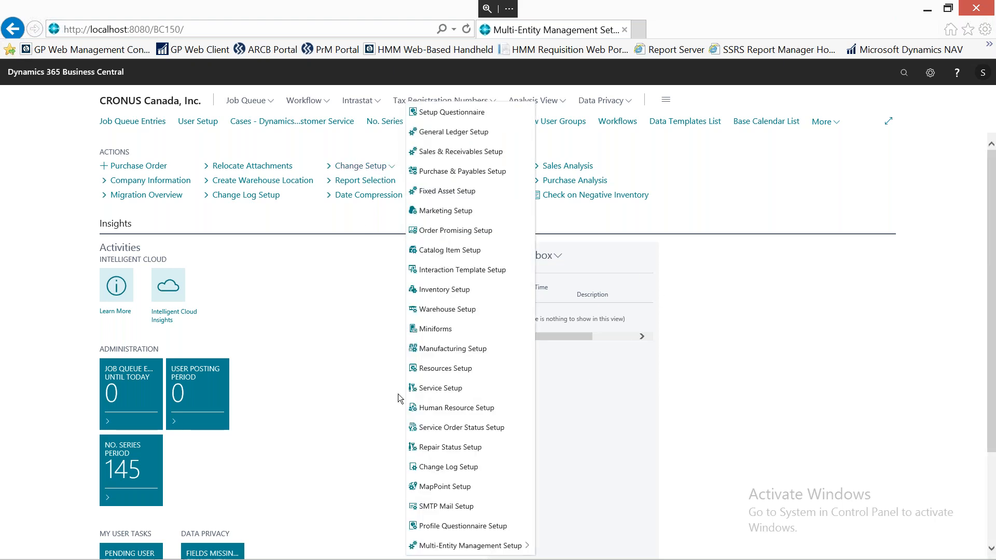
mouse_move(478, 551)
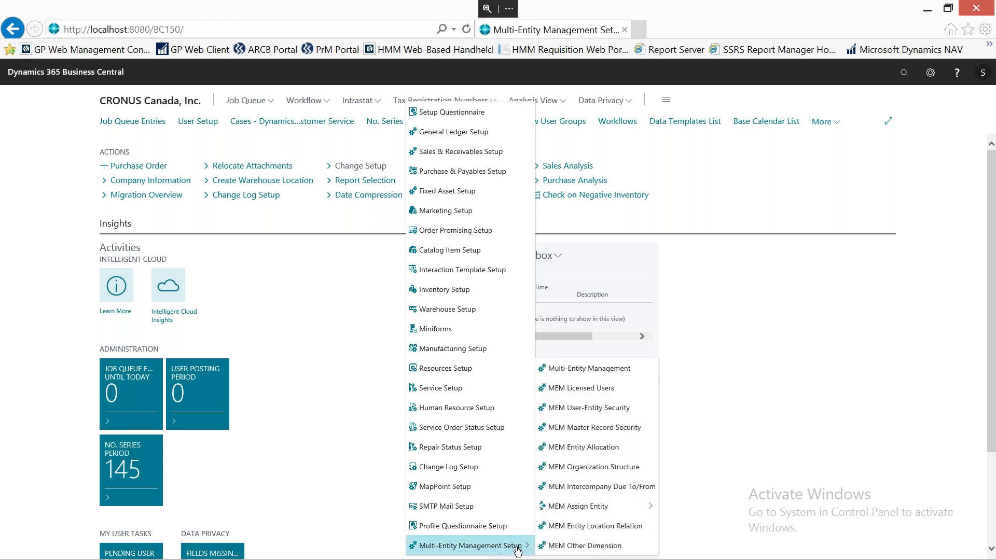
left_click(609, 447)
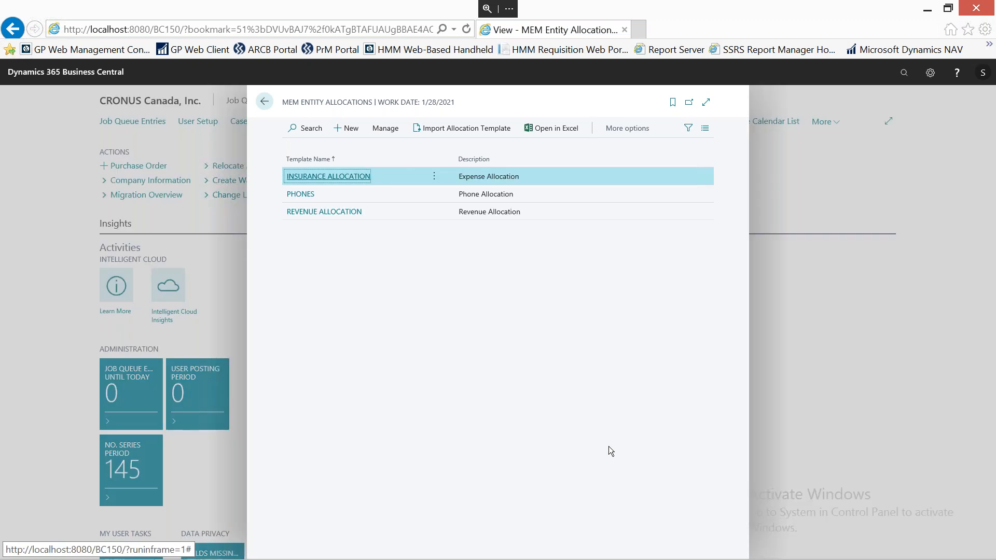
left_click(334, 176)
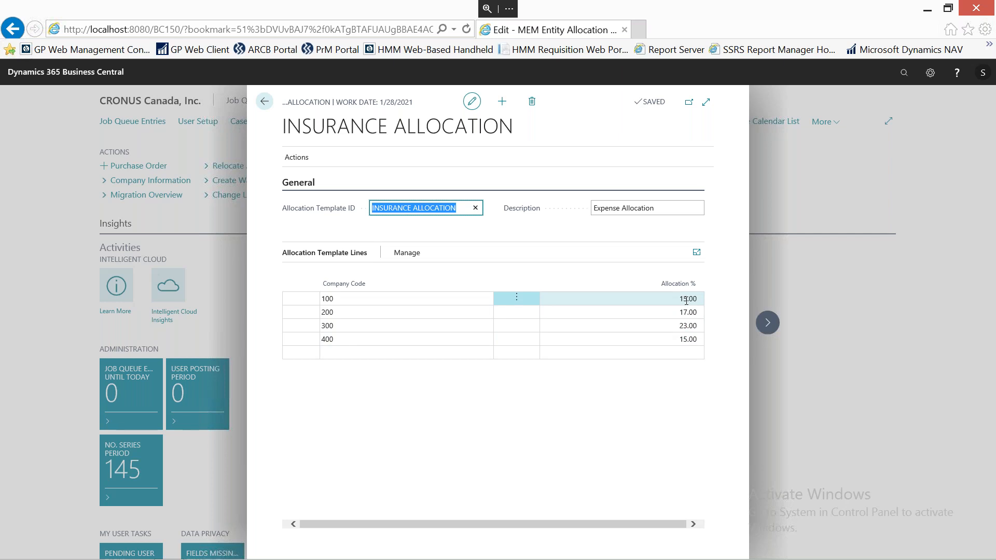
left_click(266, 103)
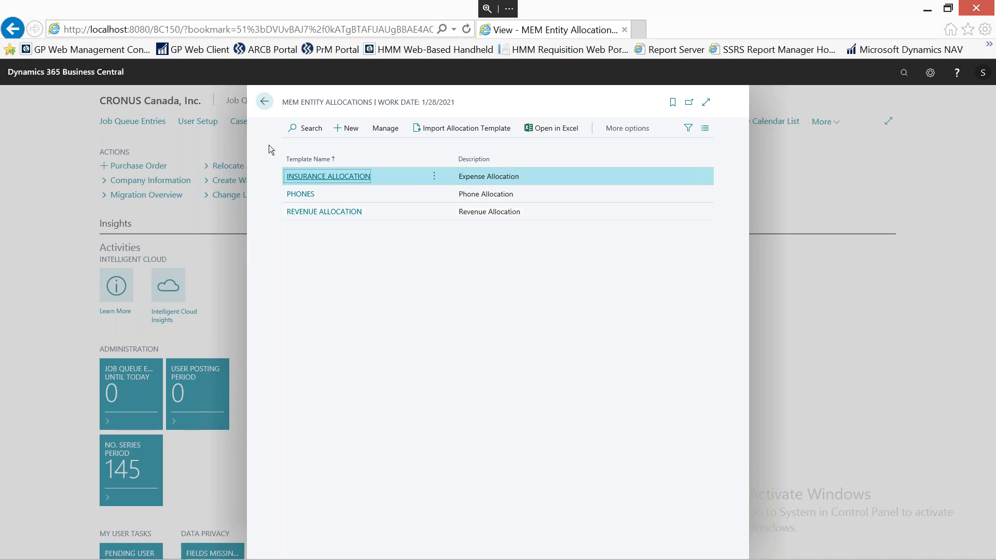
left_click(265, 104)
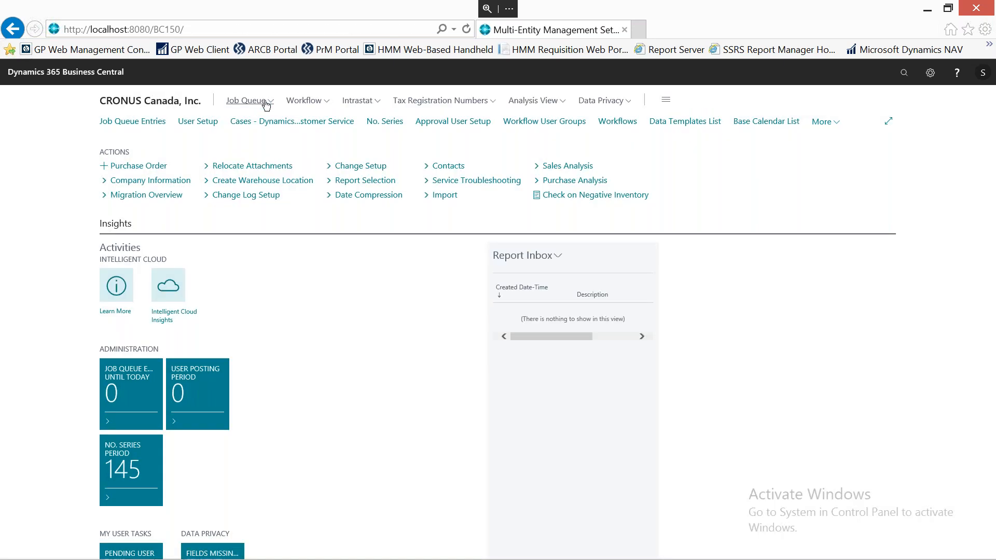
Open MEM Entity Location Relation, review the locations assigned to Head Office and Maritime Industries LLC, and close it.
left_click(360, 166)
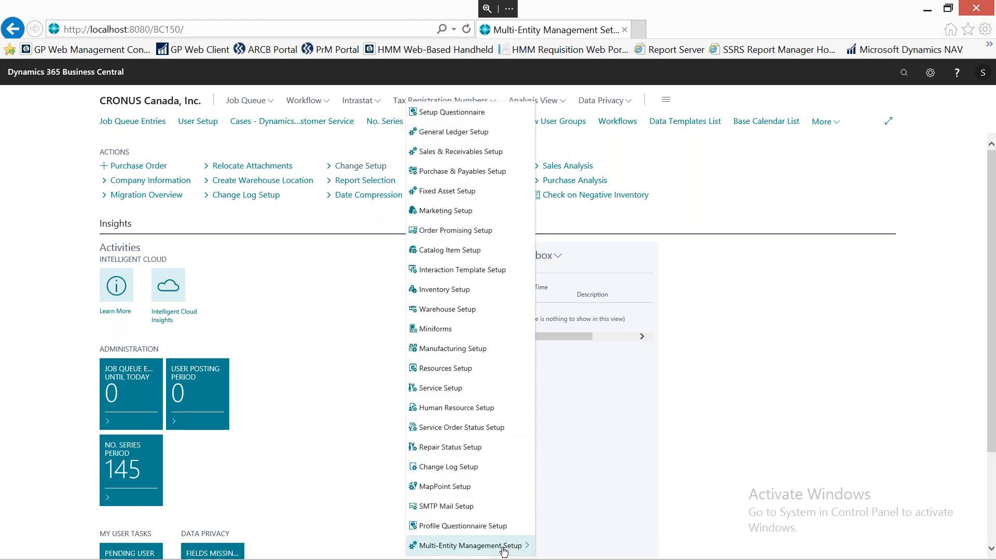
mouse_move(510, 551)
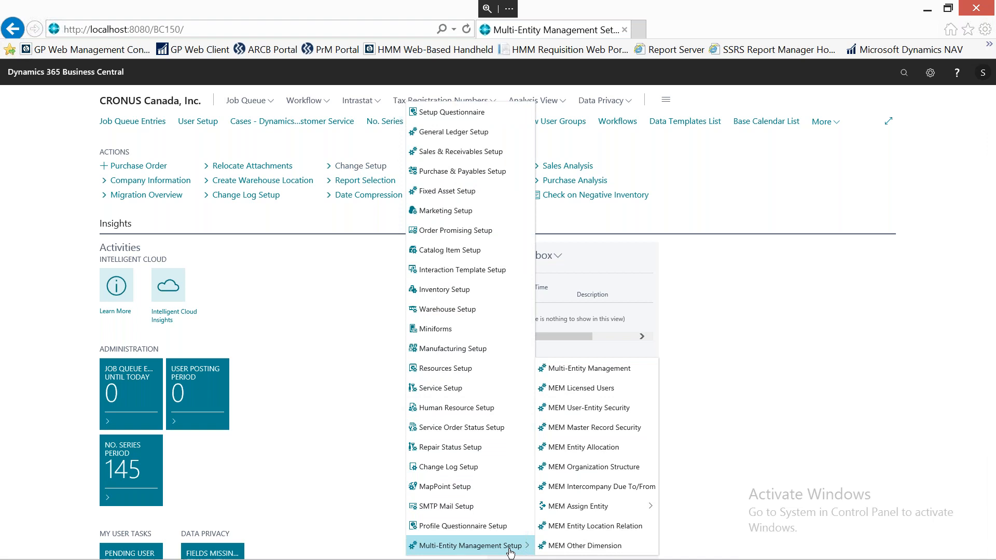
left_click(591, 530)
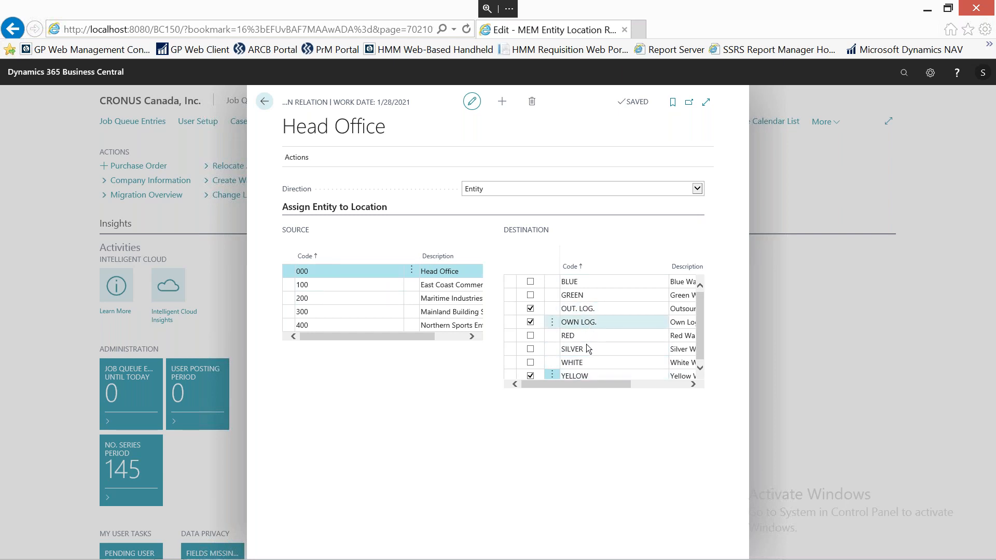
left_click(325, 300)
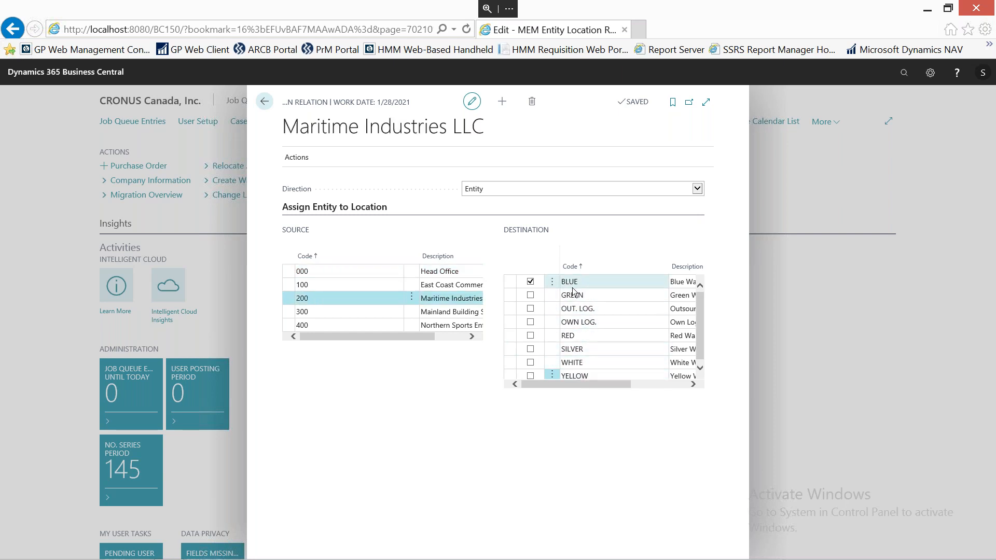
scroll(573, 291, "down", 1)
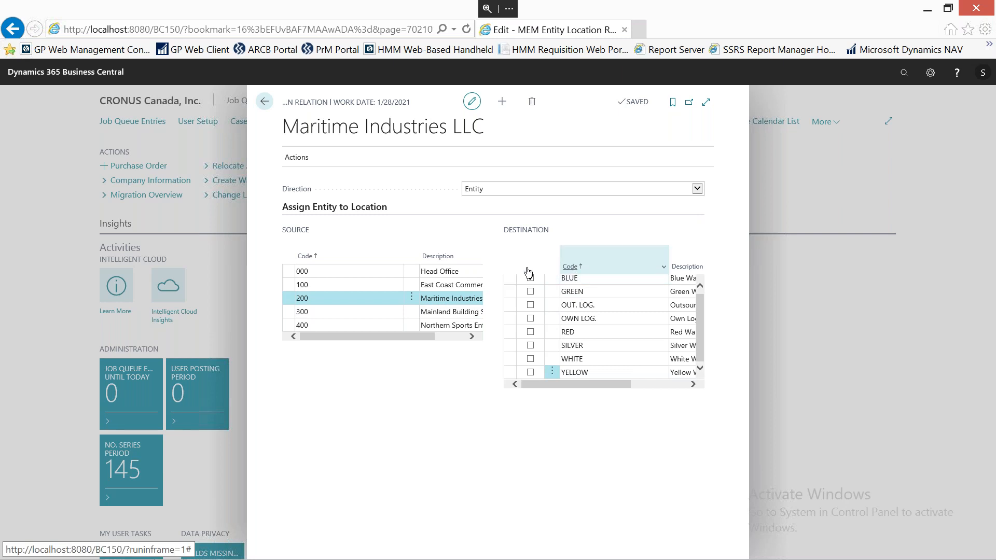
left_click(265, 103)
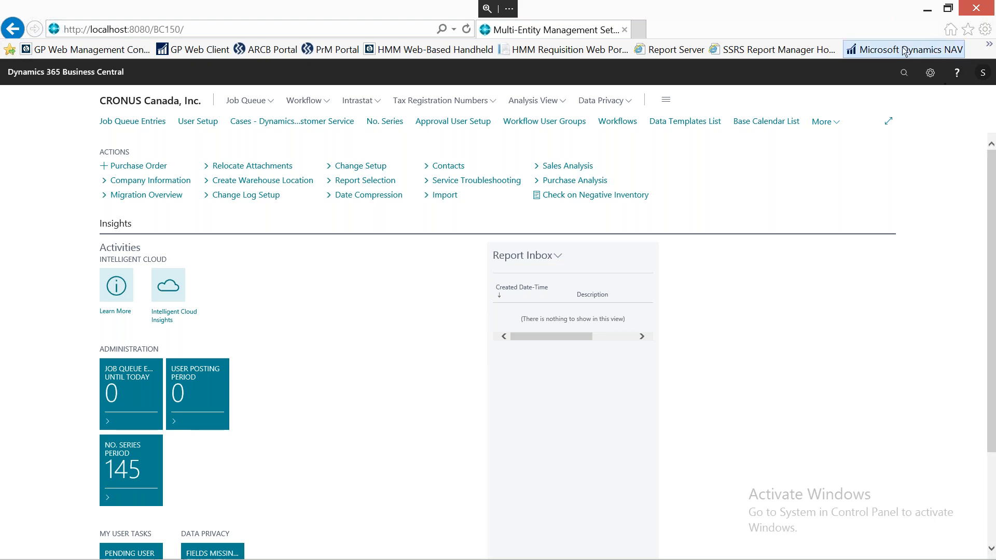
Search for "pur inv" and open the Purchase Invoices list.
left_click(908, 74)
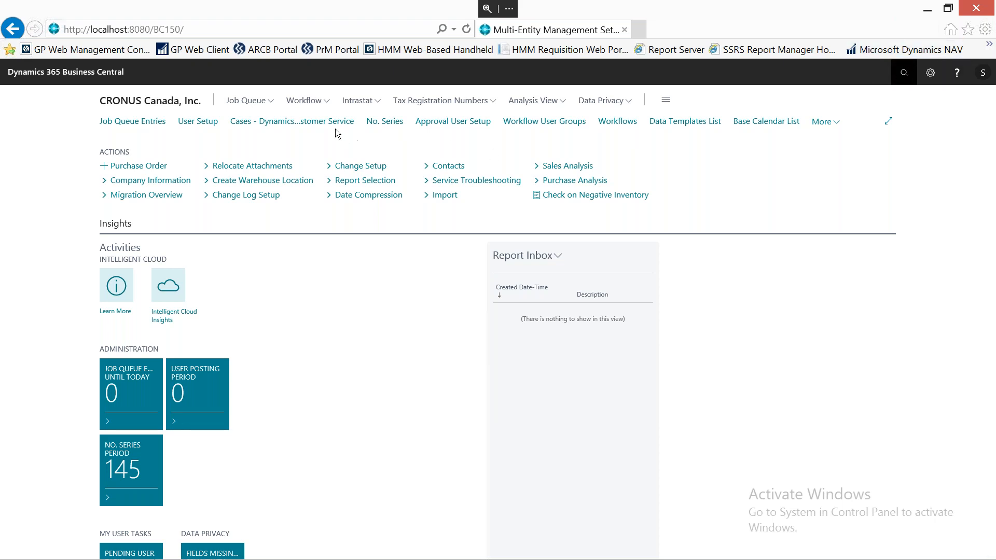
type("pur inv")
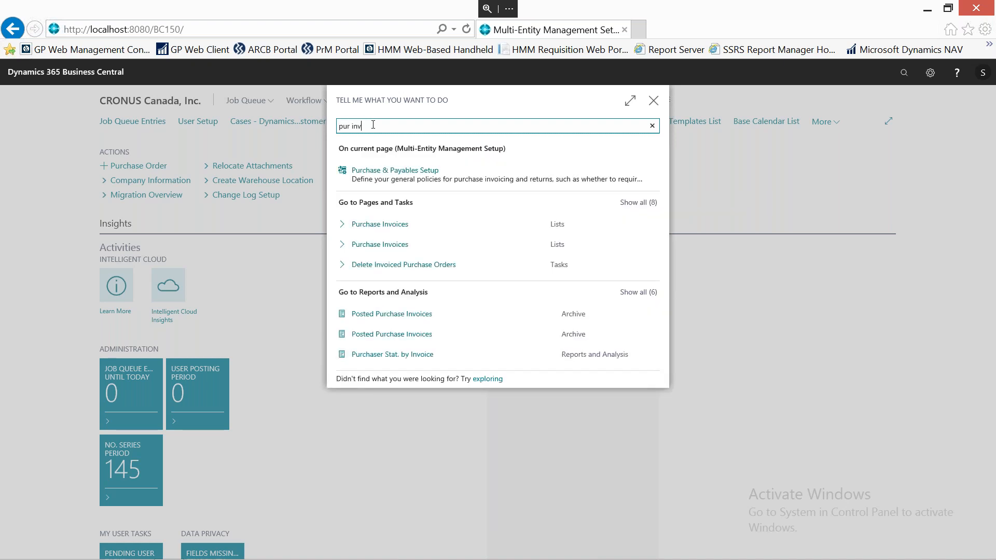
left_click(392, 229)
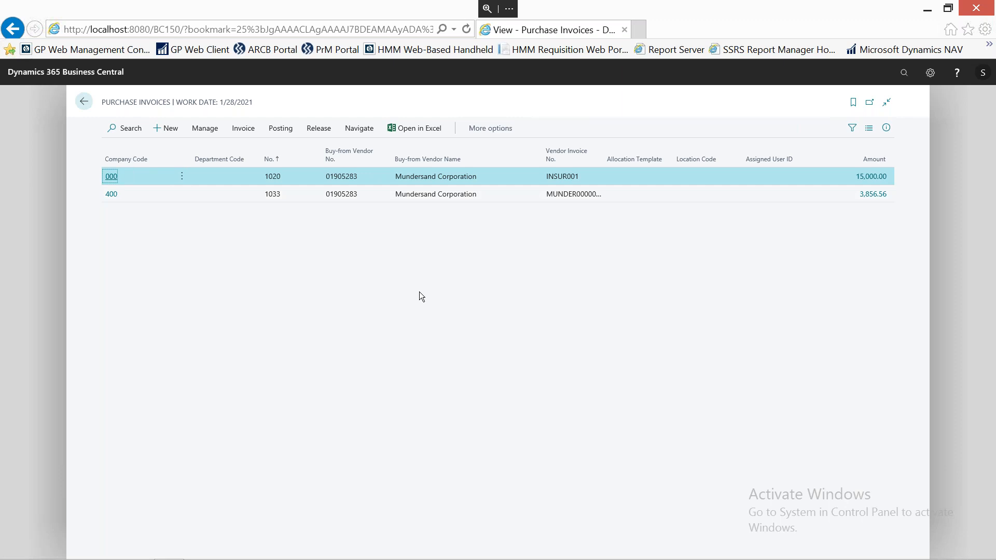
Open purchase invoice 1020 for Mundersand Corporation and review the vendors available for its Vendor Name.
left_click(395, 182)
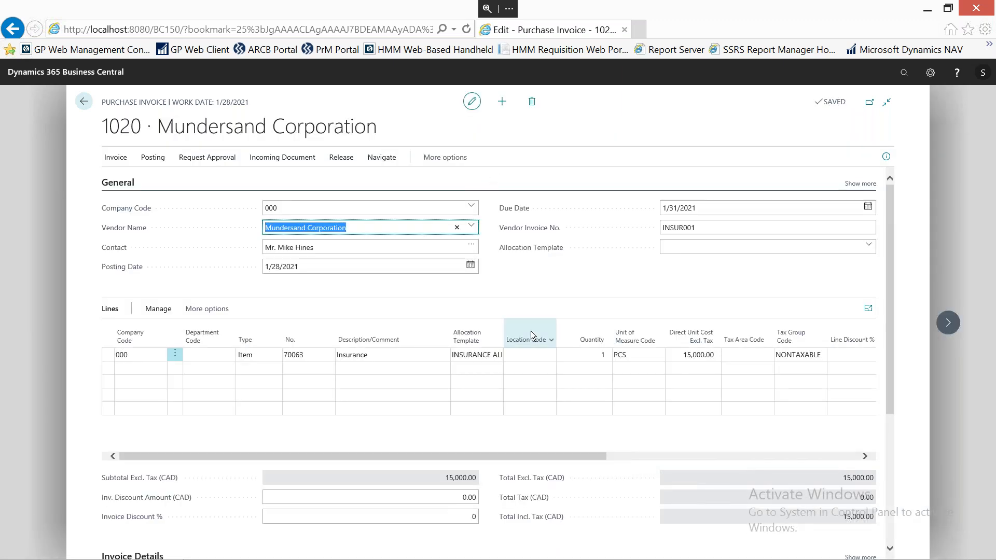
mouse_move(531, 336)
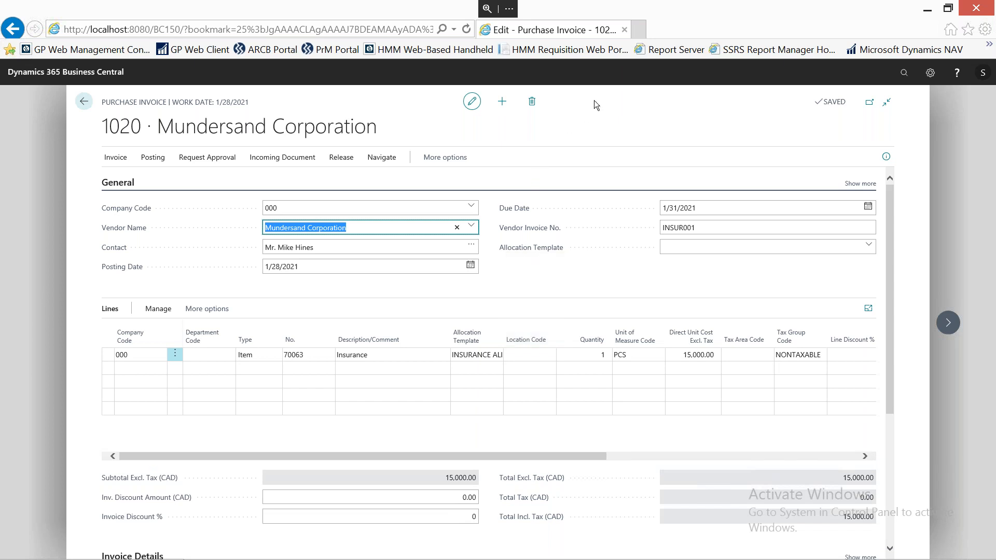
left_click(473, 227)
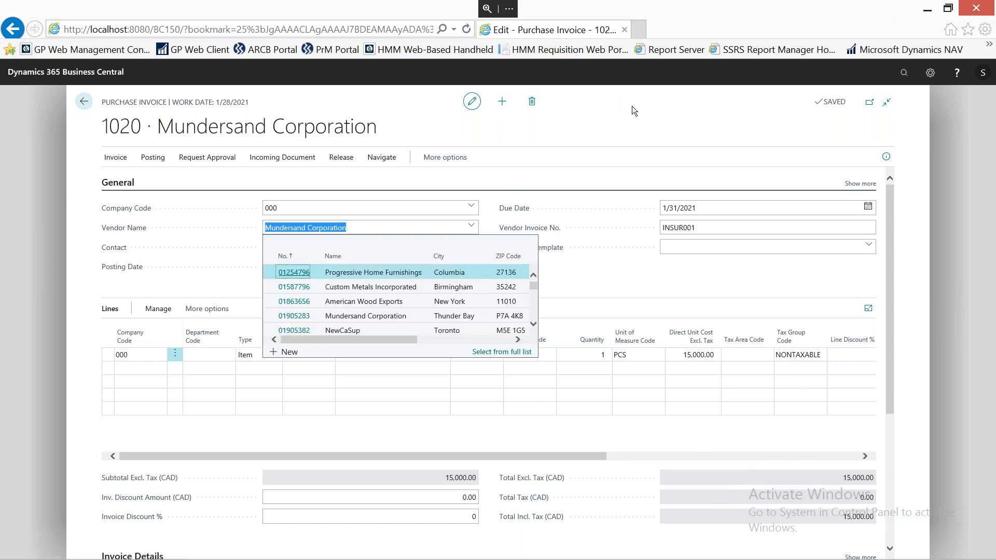
key("Escape")
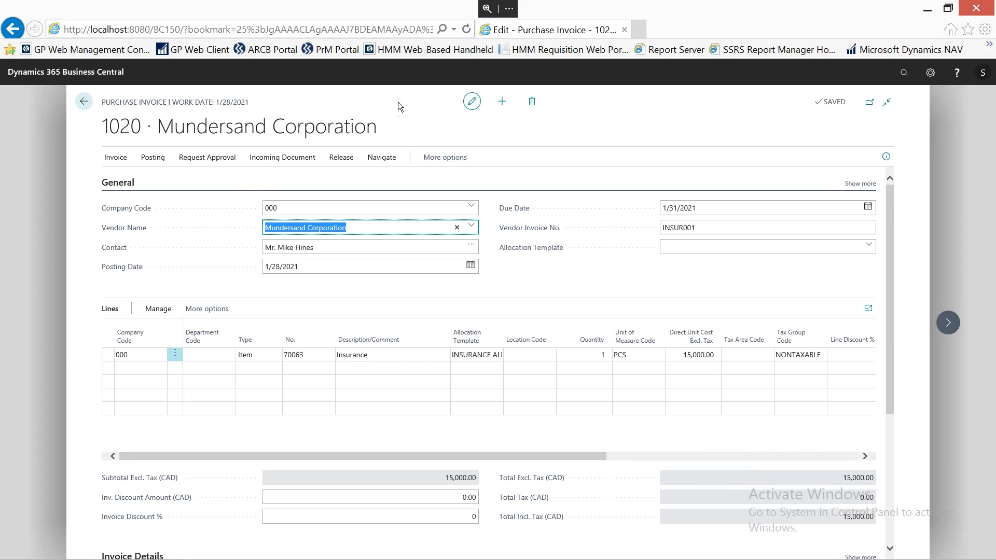
Review the companies available for the invoice header's Company Code, keeping the current selection.
left_click(291, 210)
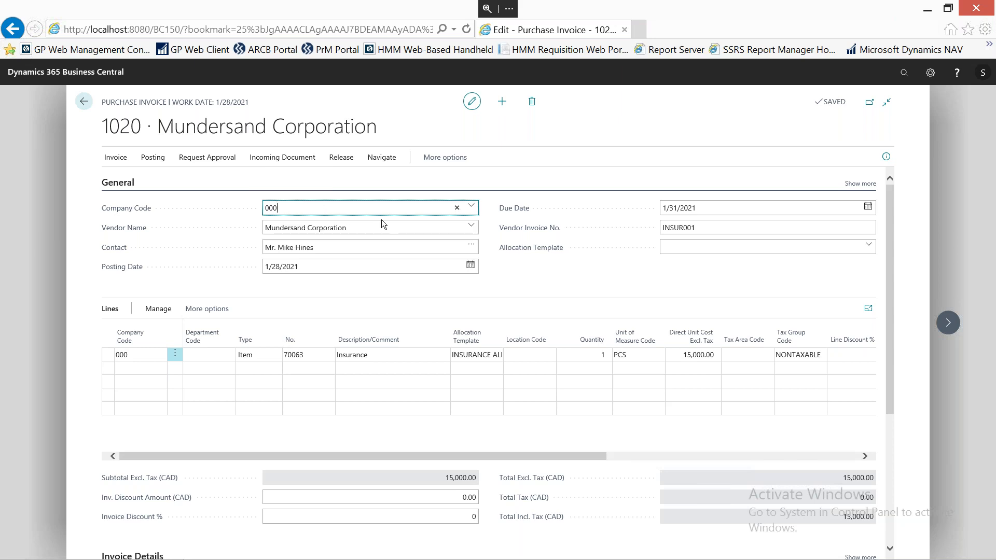
left_click(472, 208)
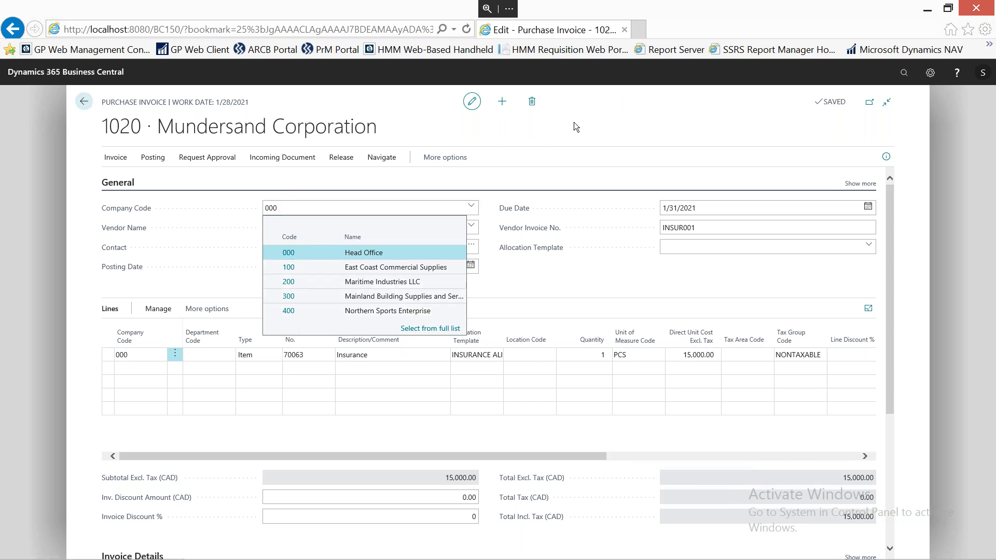
key("Escape")
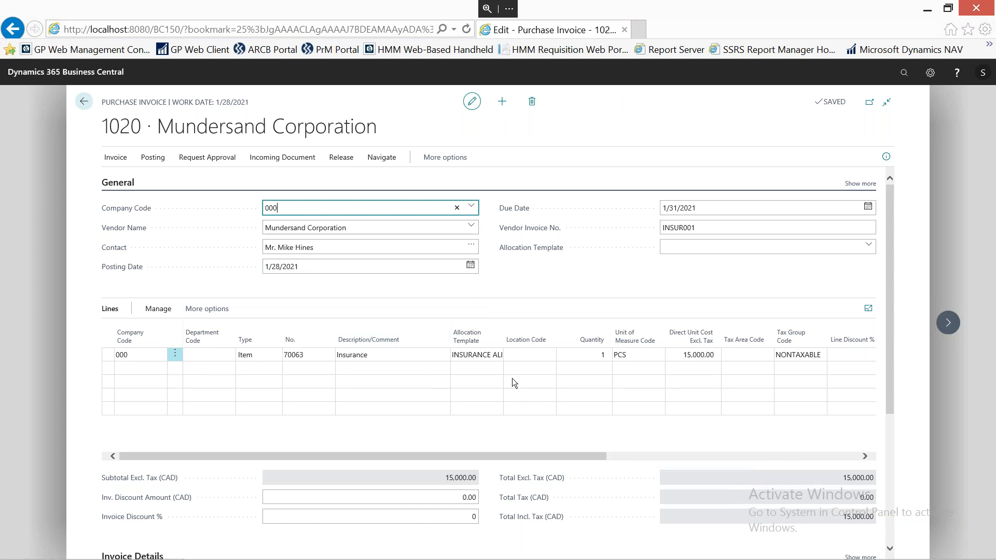
Clear the allocation template on the Insurance line and set the line's Company Code to 100.
mouse_move(532, 326)
left_click(483, 357)
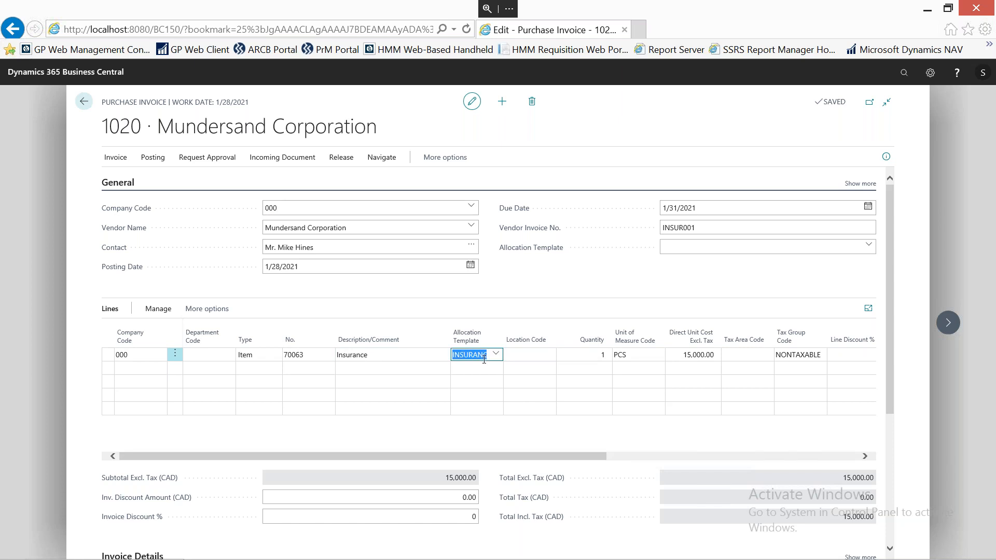
key("BackSpace")
left_click(141, 359)
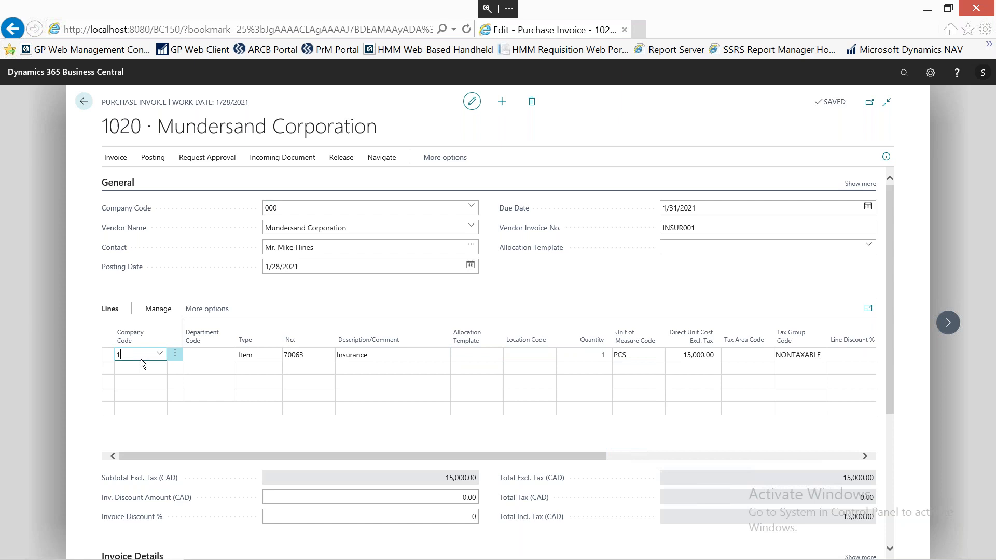
key("Tab")
mouse_move(631, 345)
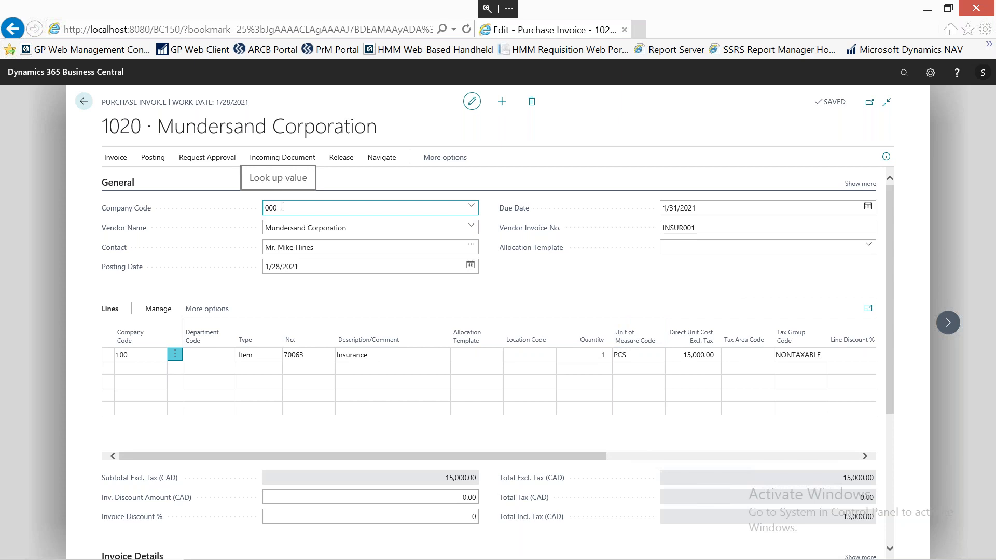
left_click(133, 354)
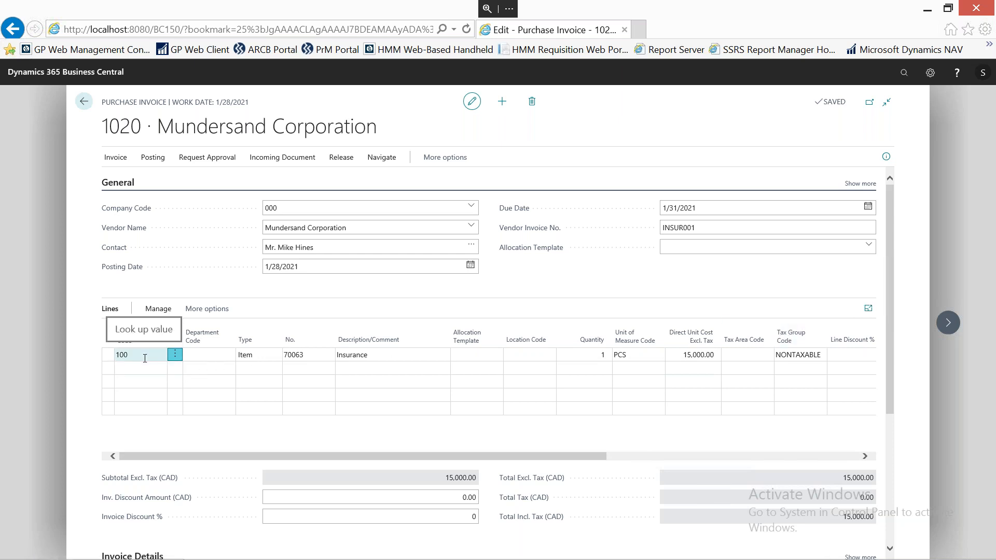
Preview the posting of invoice 1020, review the G/L entries for companies 000 and 100, and close the preview.
left_click(157, 160)
left_click(252, 179)
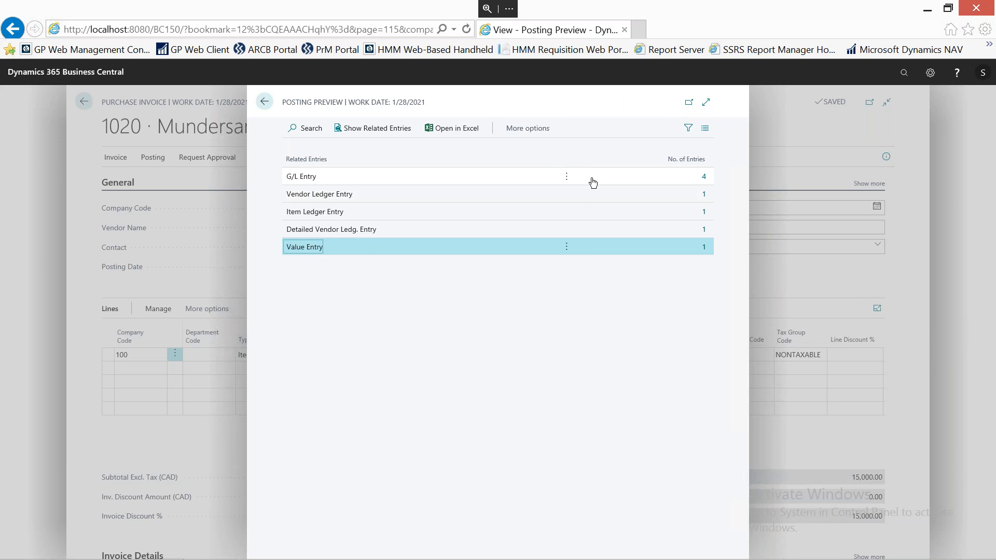
left_click(704, 177)
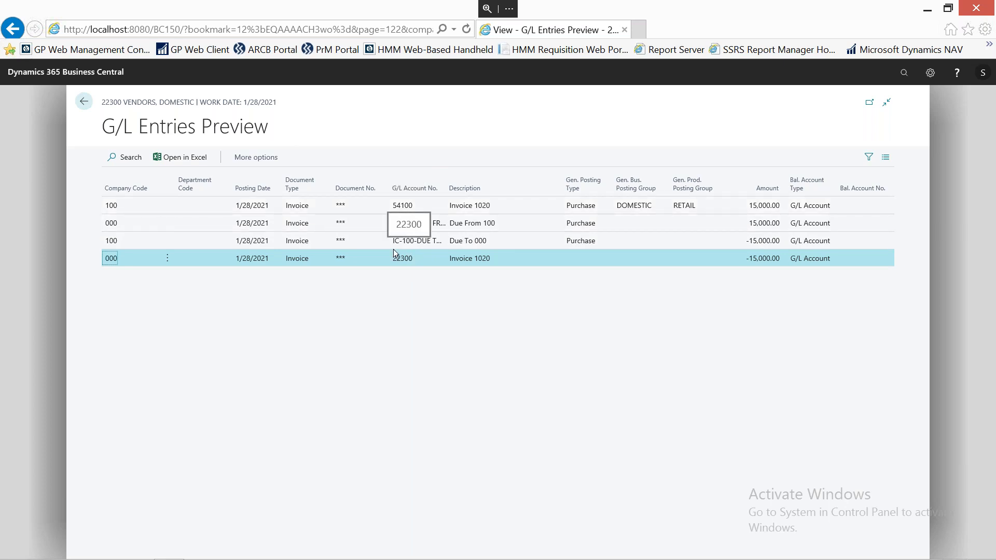
left_click(84, 102)
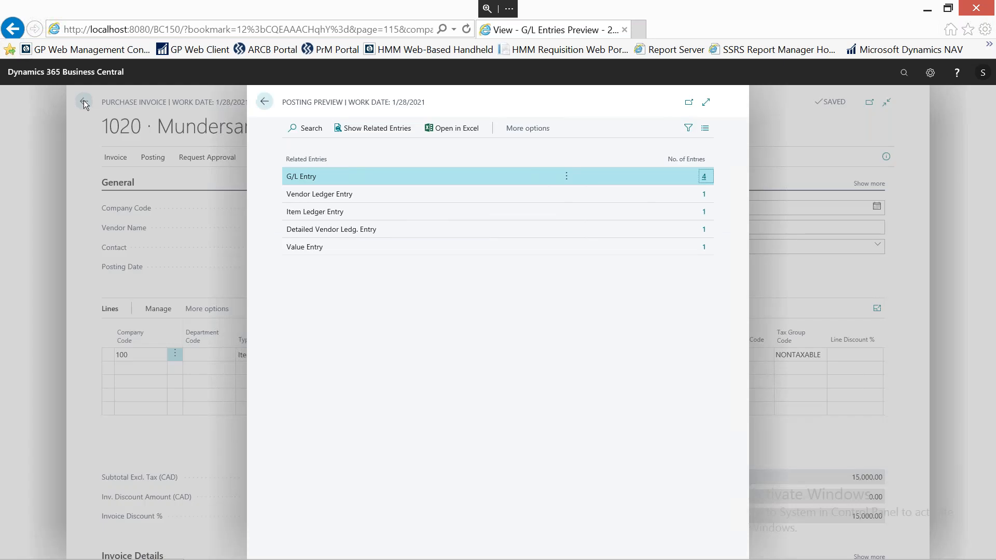
left_click(267, 103)
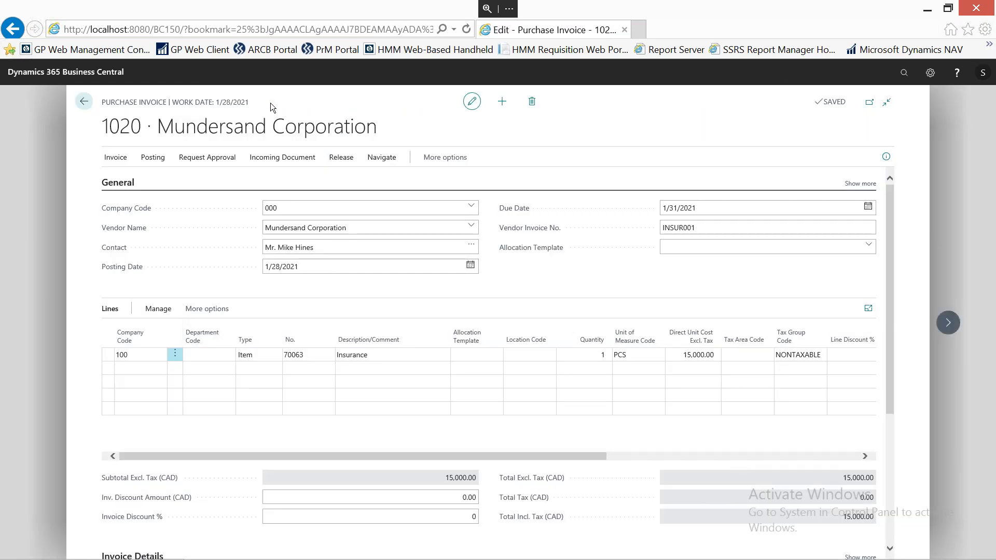
Assign the INSURANCE ALLOCATION template to the Insurance line and set the line's Company Code to 000.
left_click(475, 355)
left_click(497, 355)
left_click(499, 400)
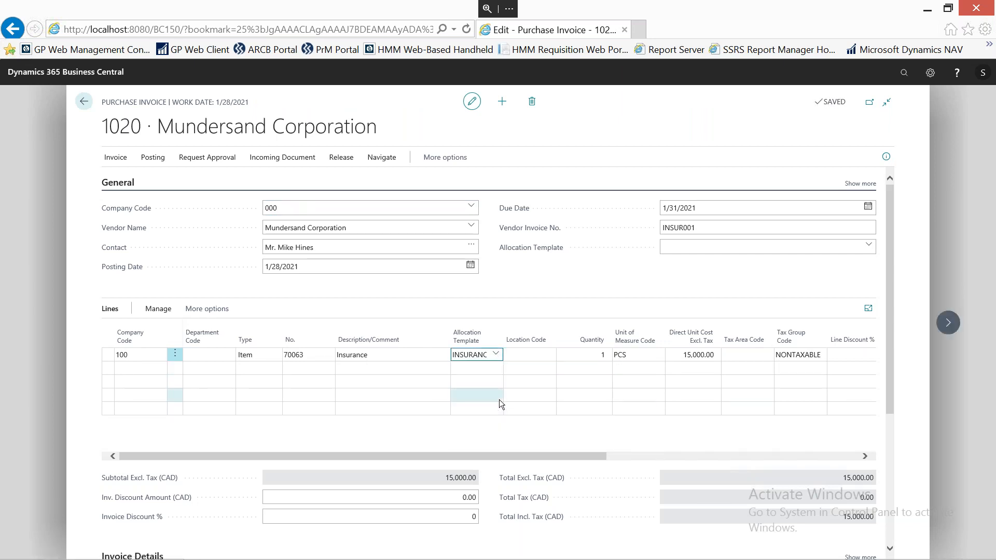
left_click(132, 369)
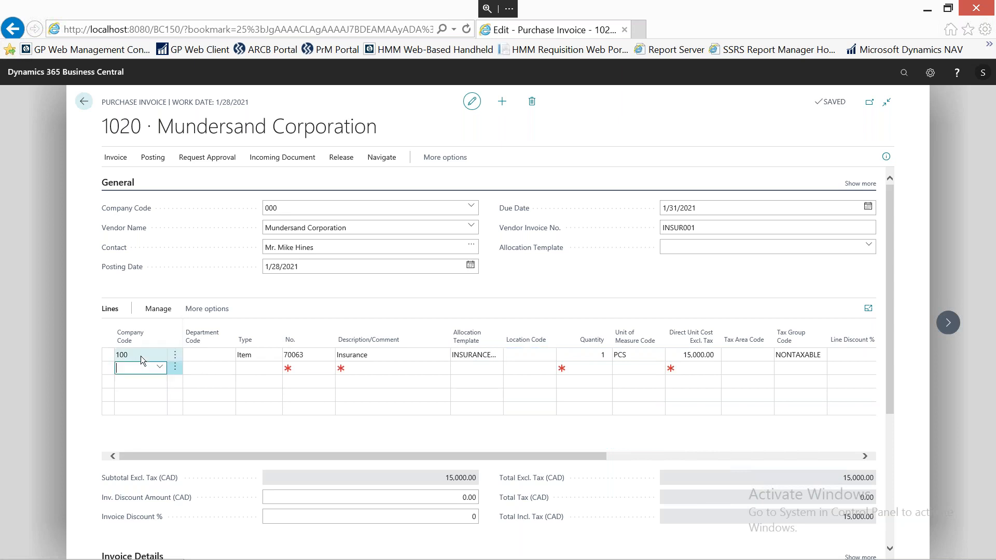
left_click(142, 356)
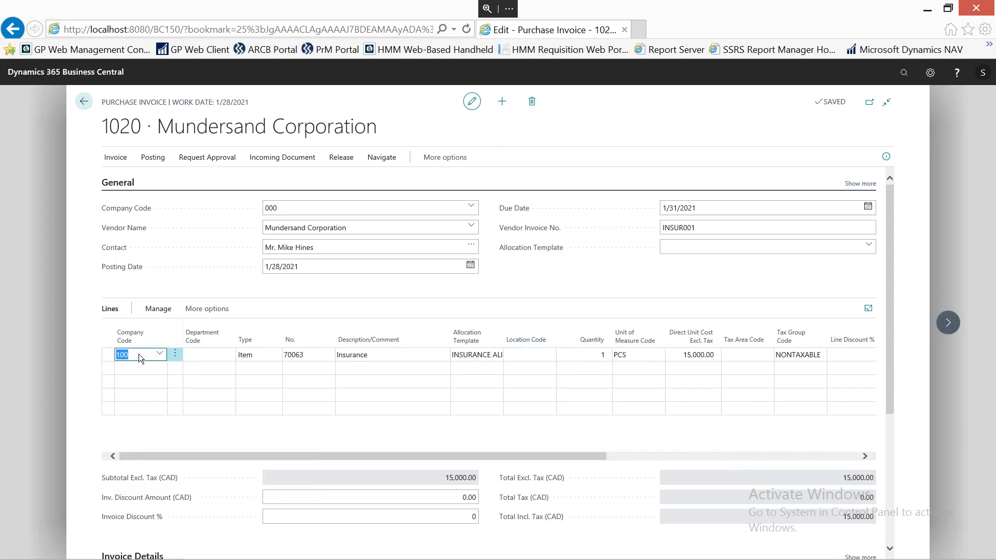
type("00")
key("Tab")
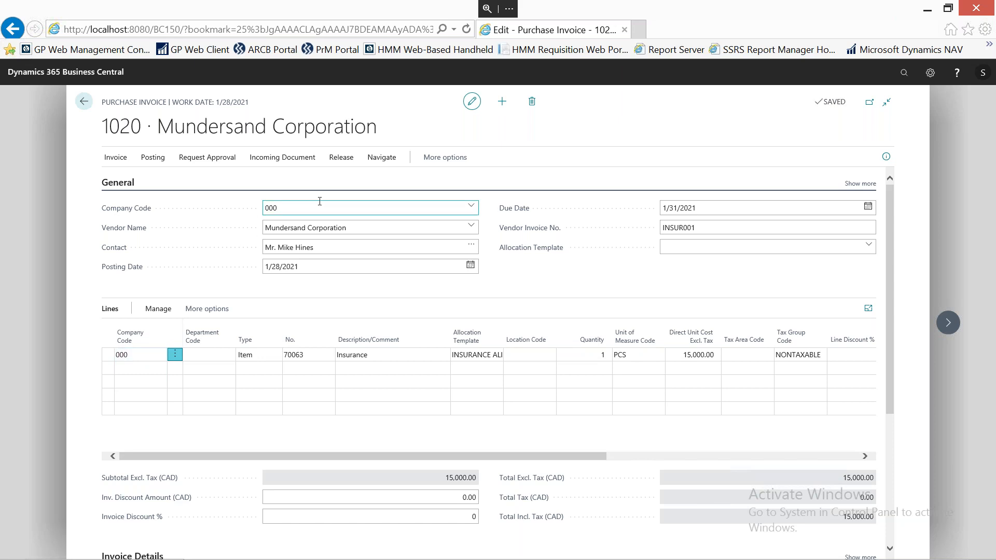
left_click(122, 353)
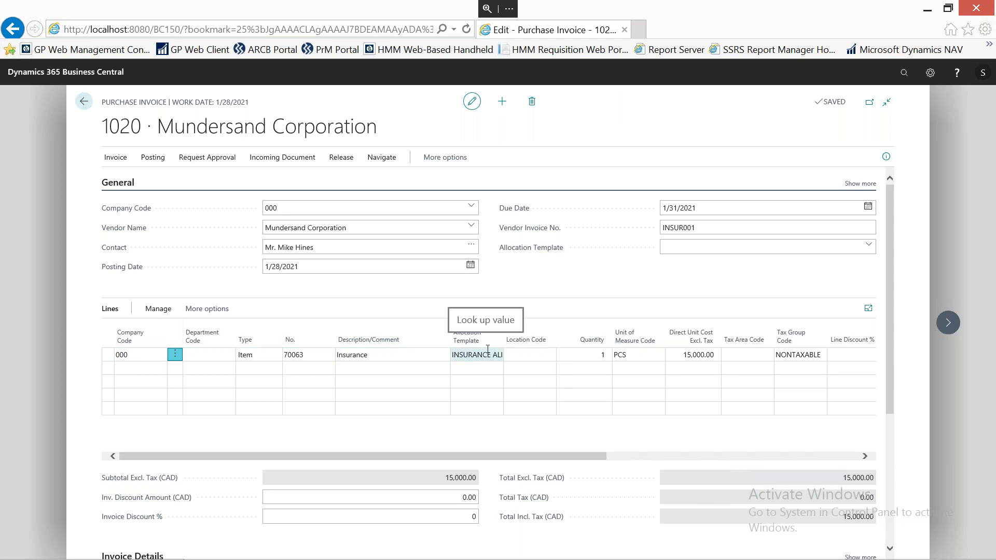
Preview the invoice's posting with the allocation applied, review the G/L entries across all companies, and close the preview.
left_click(153, 161)
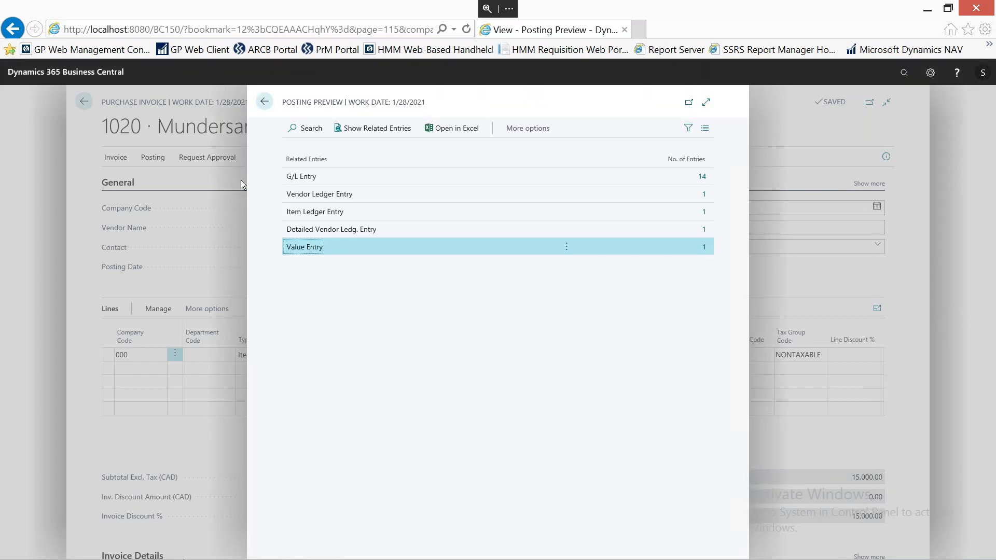
left_click(704, 178)
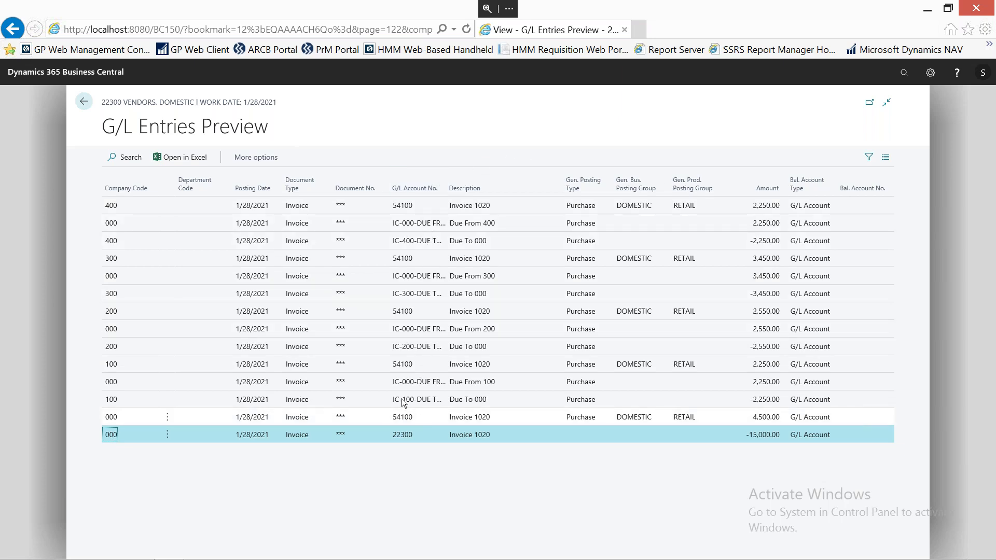
left_click(84, 107)
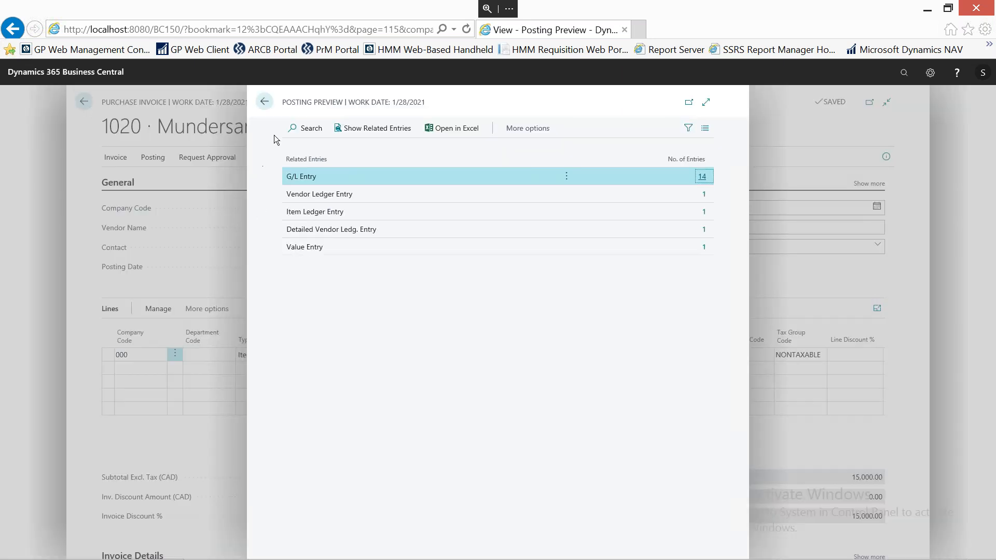
left_click(265, 102)
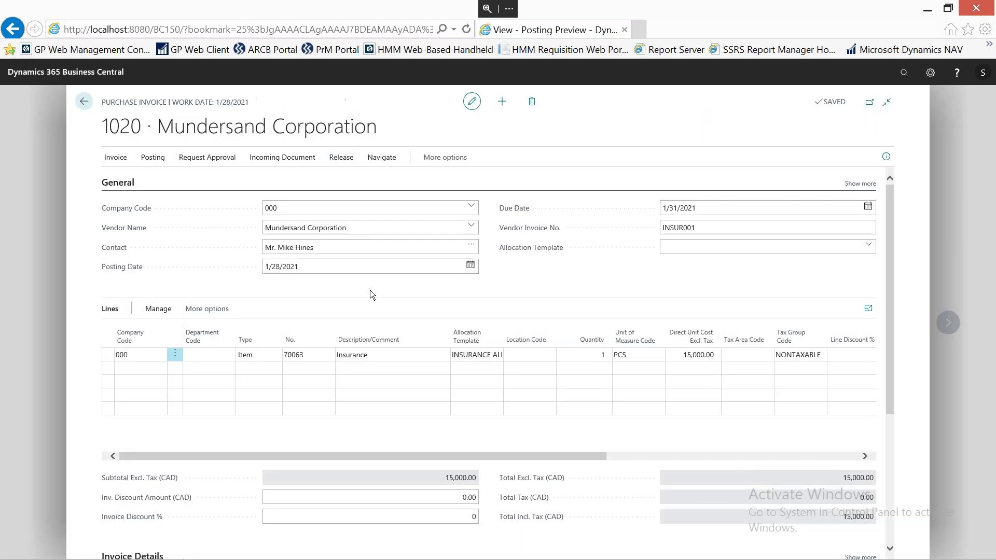
left_click(474, 363)
left_click(474, 383)
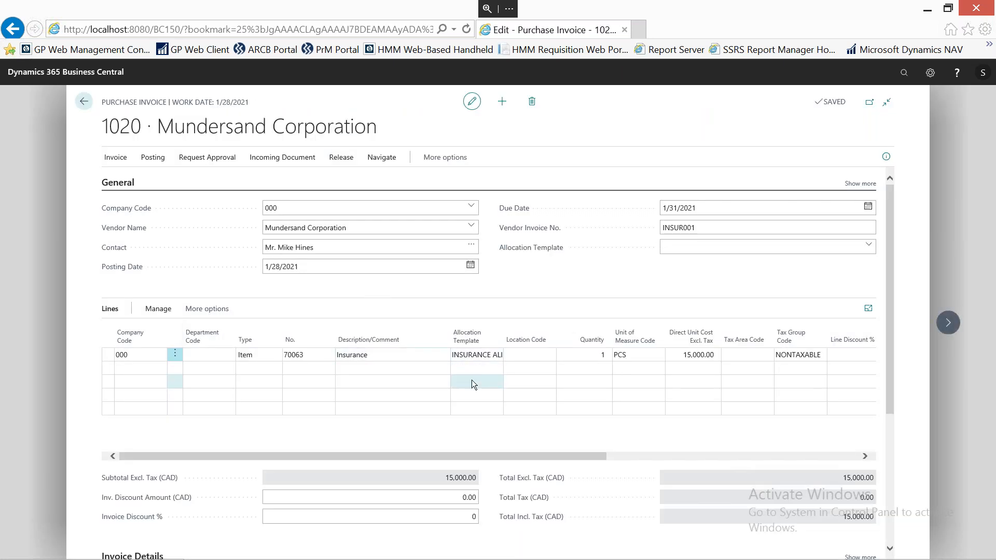
left_click(472, 367)
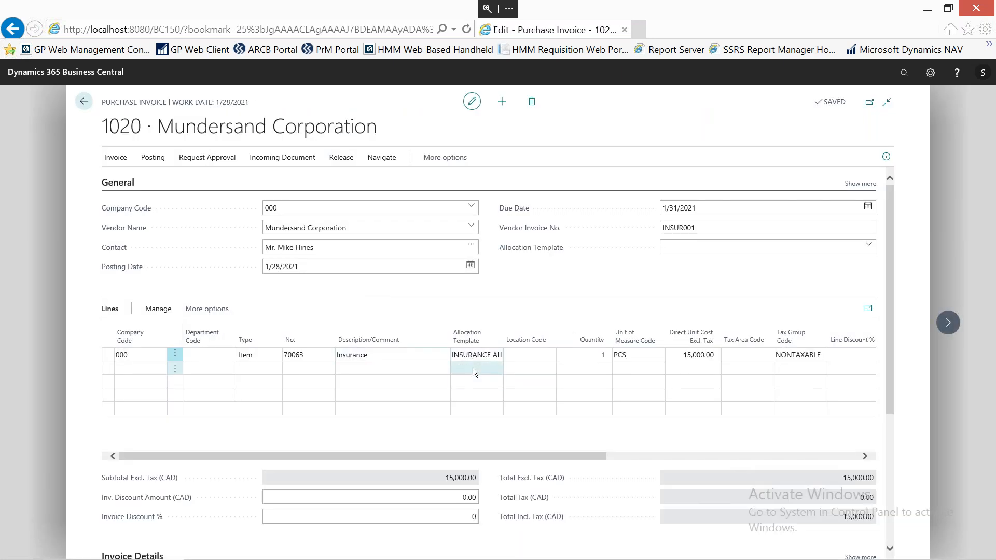
left_click(484, 401)
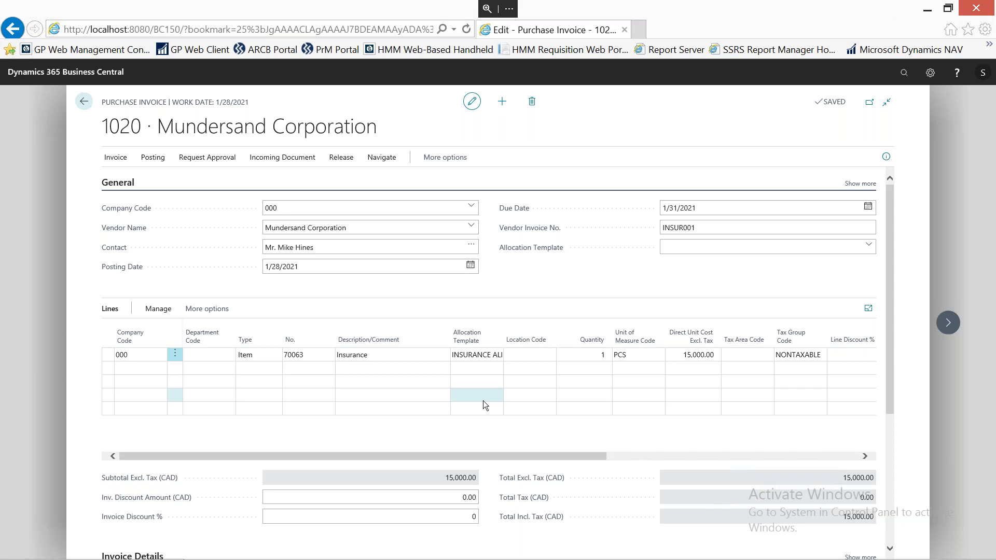
Close purchase invoice 1020 without posting it and return from the Purchase Invoices list to the home page.
left_click(85, 104)
left_click(550, 347)
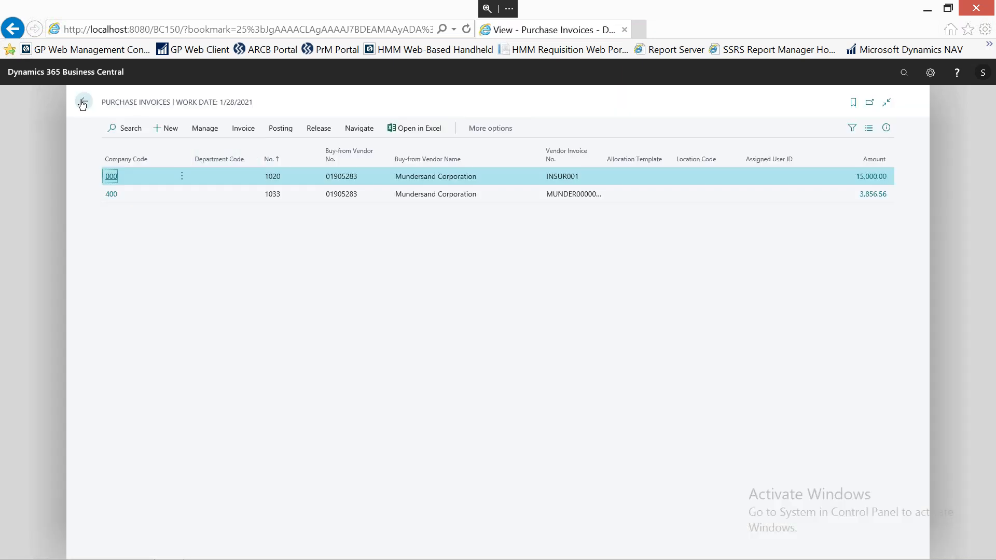
left_click(83, 102)
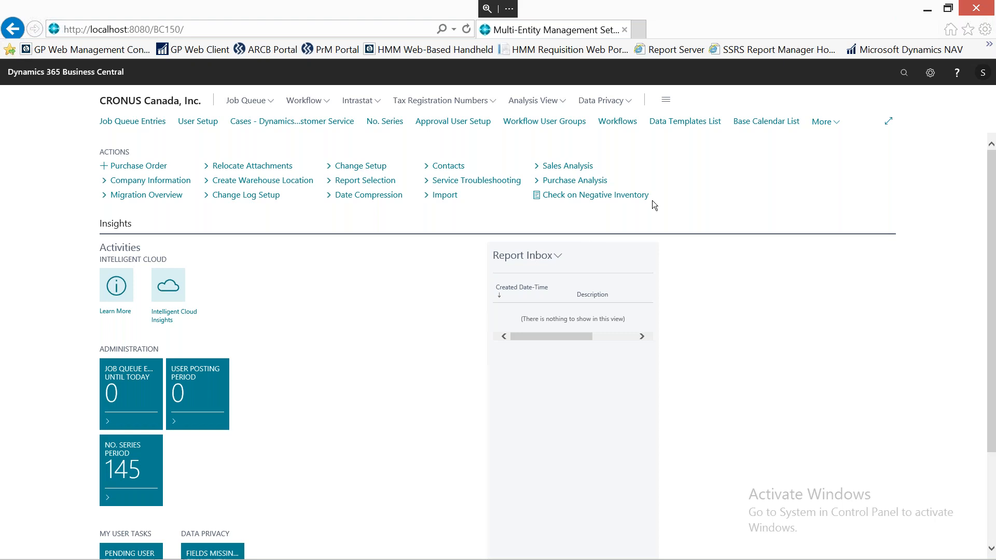
Search for "sales inv", open the Sales Invoices list, and hide its customer details pane.
left_click(903, 78)
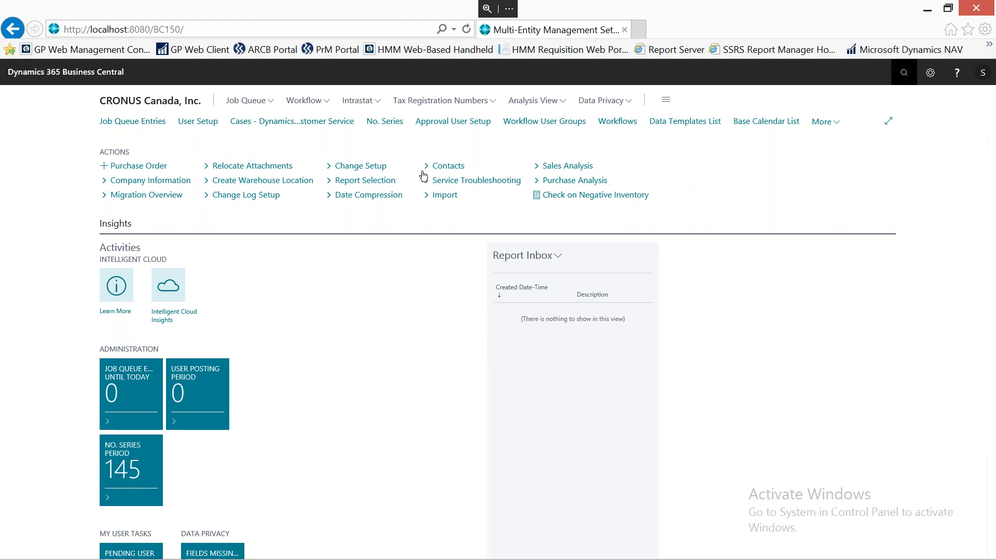
type("sales inv")
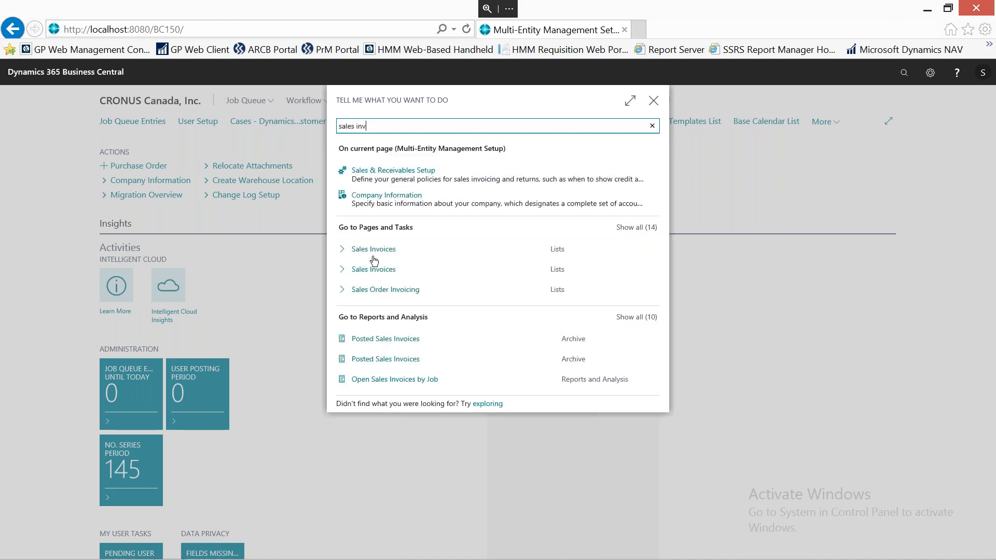
left_click(379, 255)
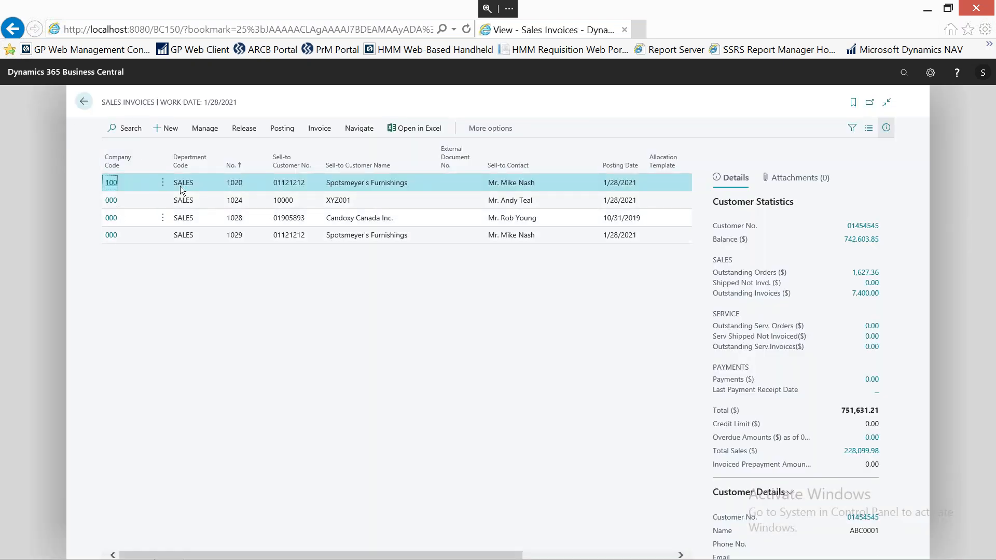
left_click(894, 128)
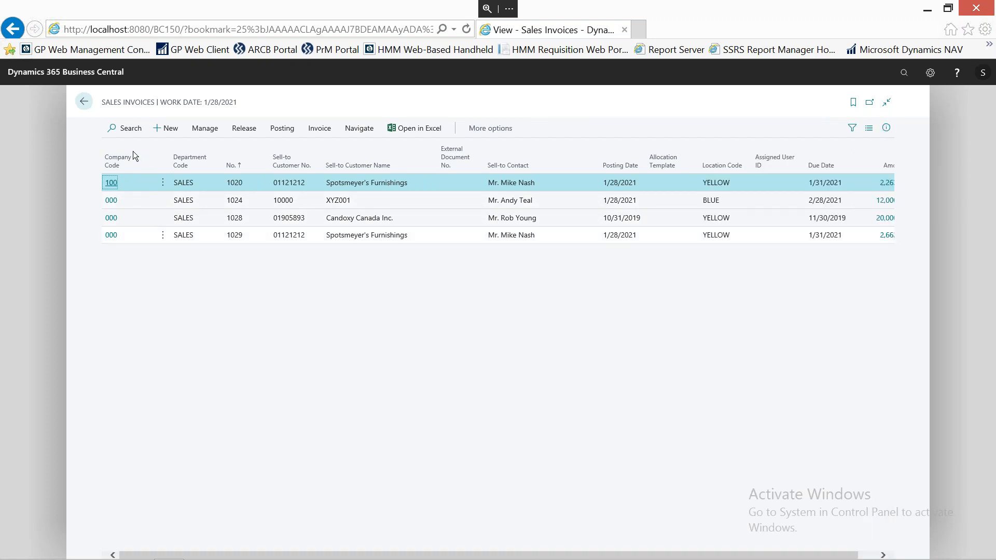
Open sales invoice 1020 and examine which customers can be selected for company 100.
left_click(111, 182)
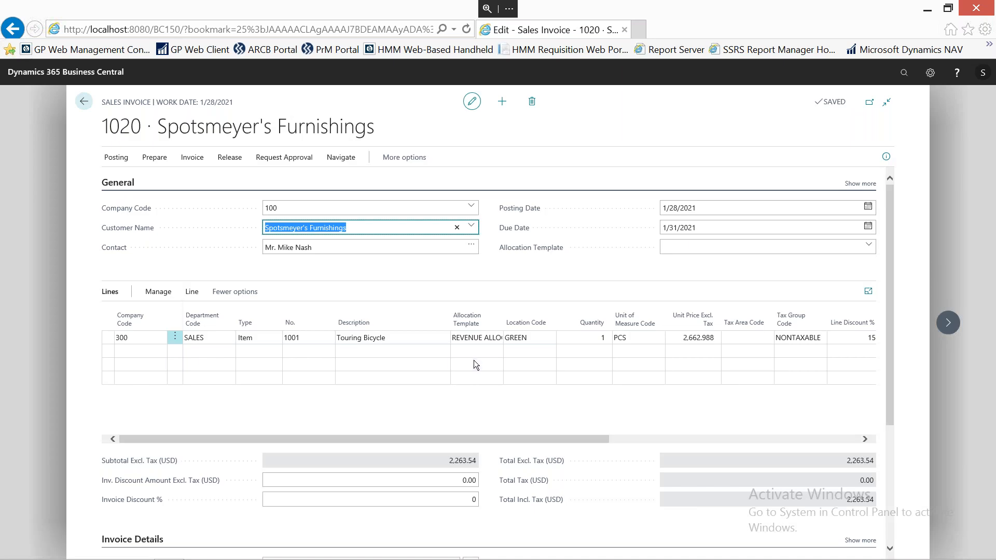
left_click(472, 228)
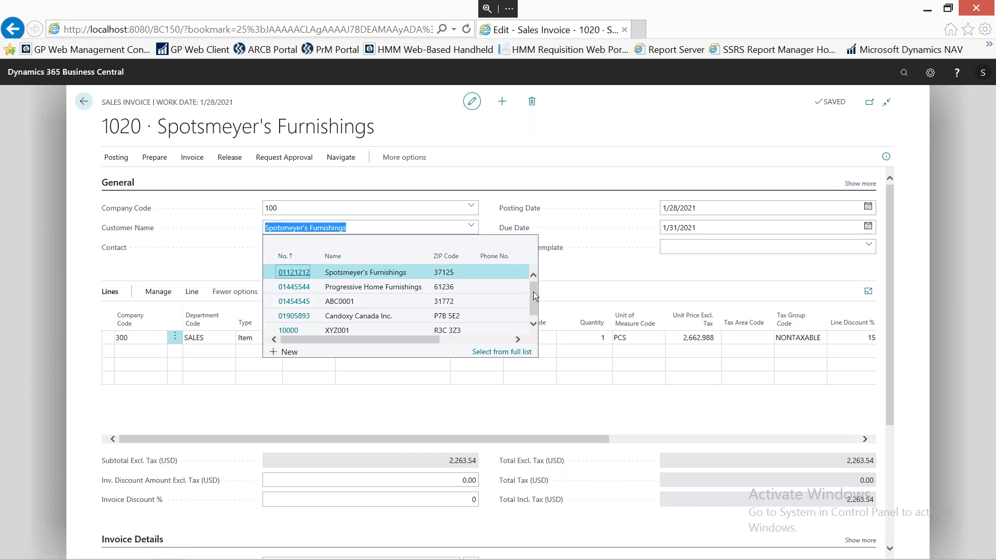
left_click_drag(533, 298, 533, 303)
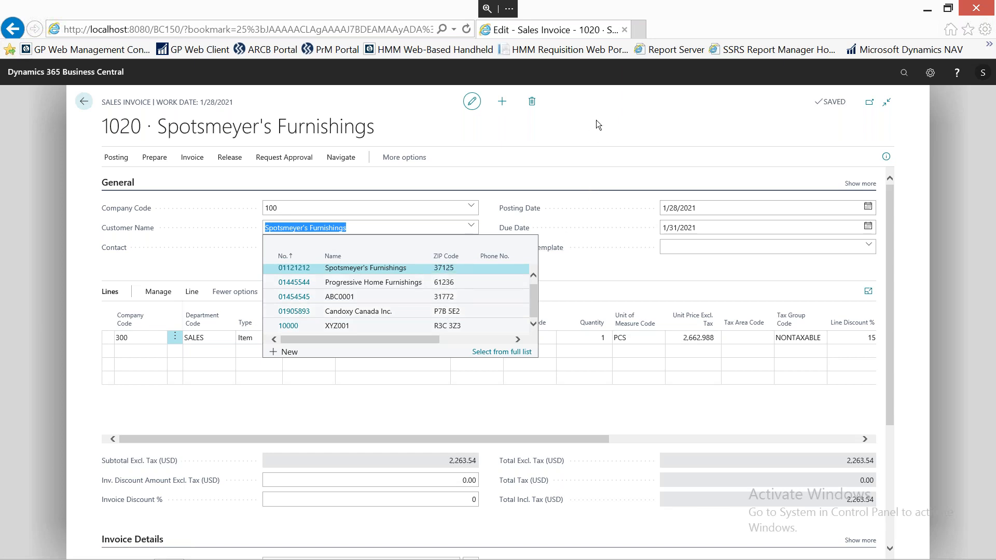
key("Escape")
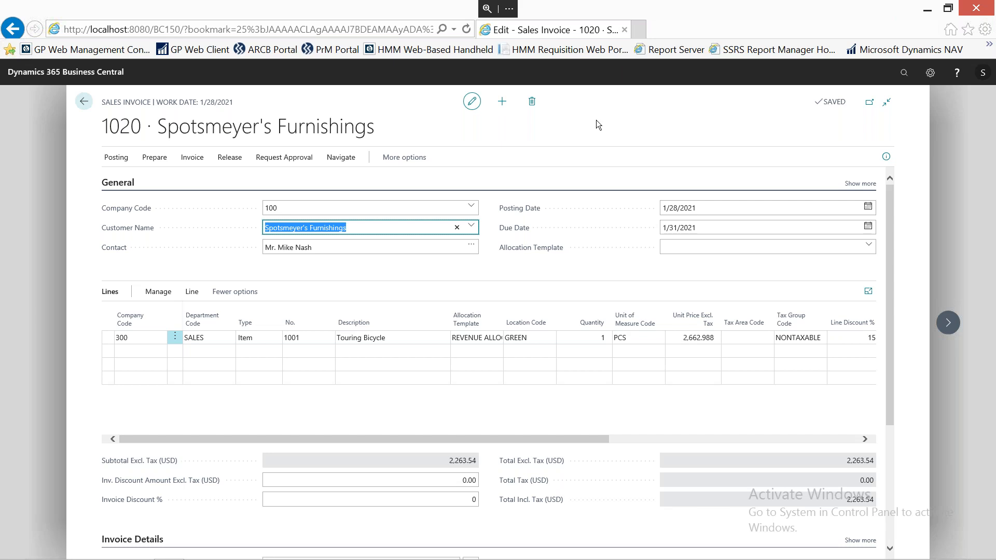
Check the location codes available on the Touring Bicycle line, and close sales invoice 1020 without posting it.
left_click(545, 339)
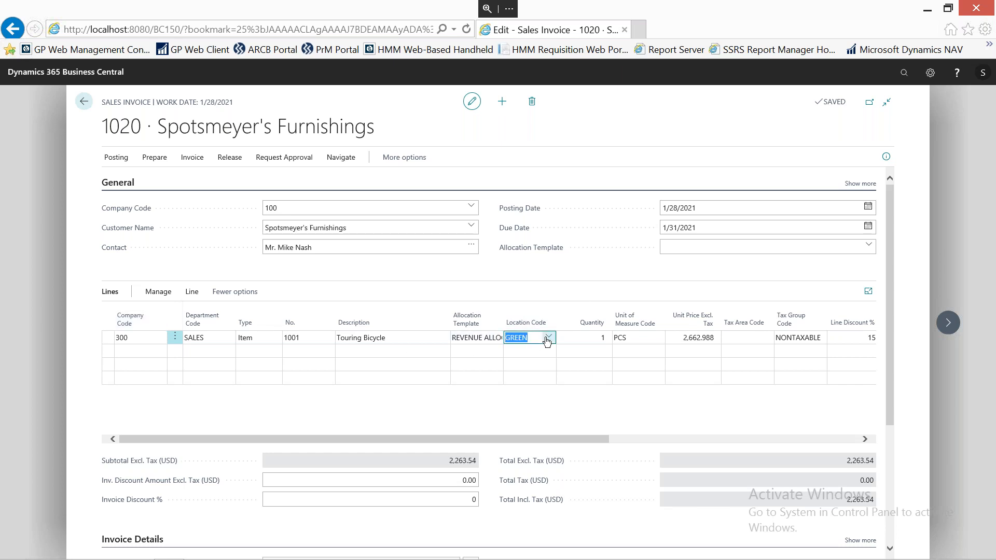
left_click(547, 338)
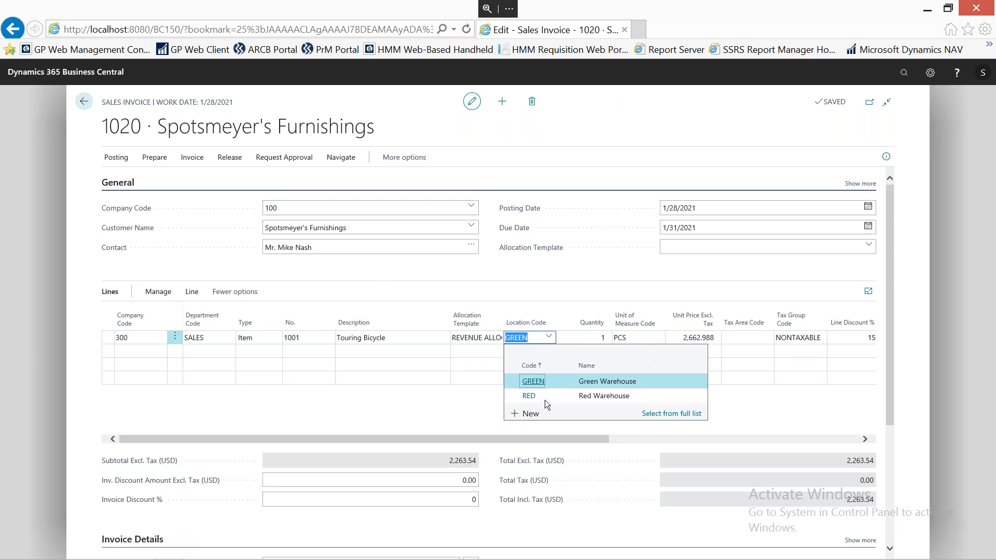
left_click(564, 126)
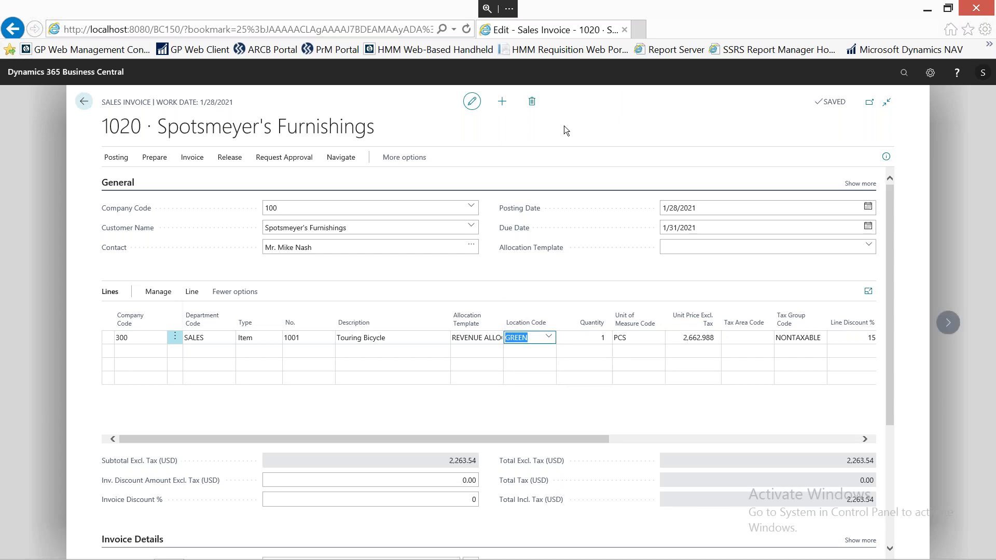
left_click(84, 102)
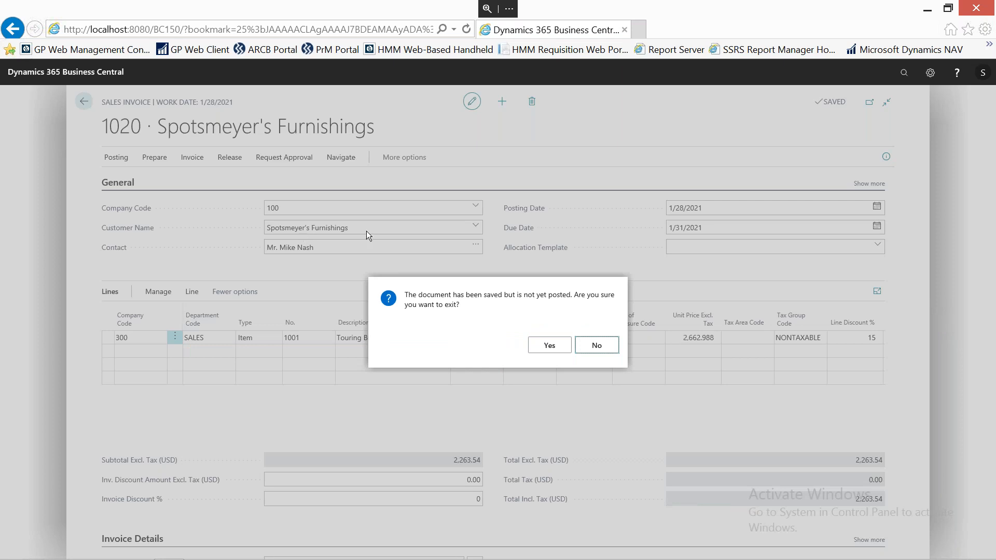
left_click(551, 353)
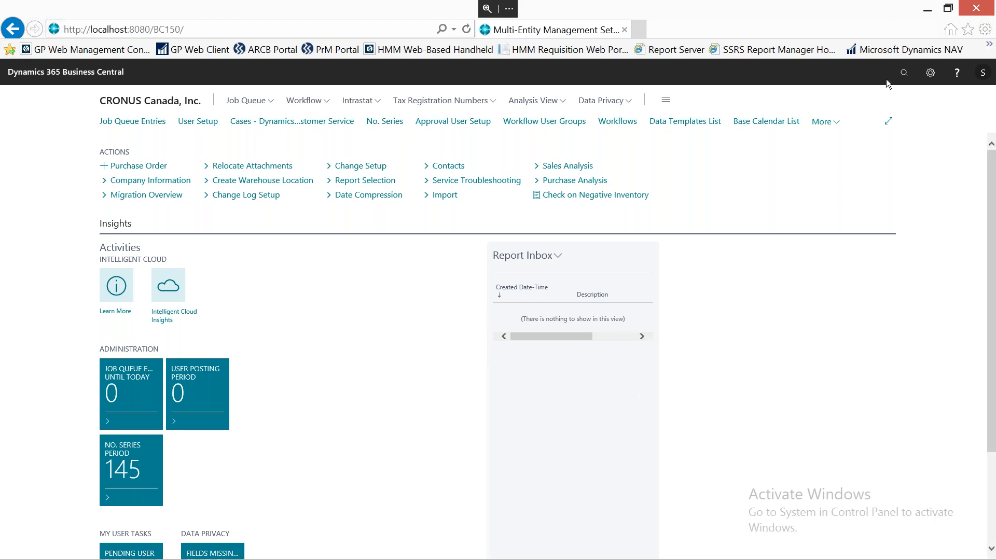
Search for "pay jou", open the Payment Journals page, and review the existing lines' amounts and balancing accounts.
left_click(904, 74)
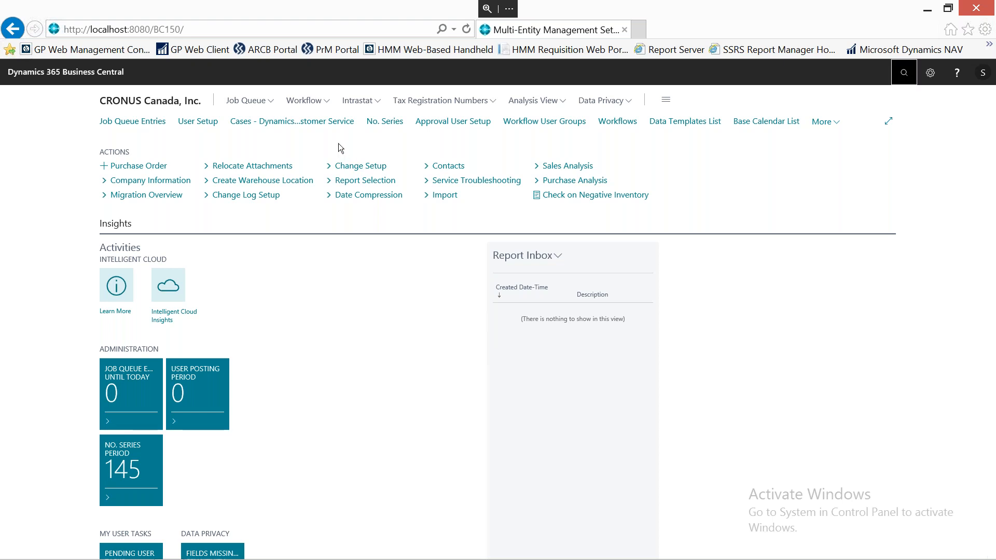
type("pay jou")
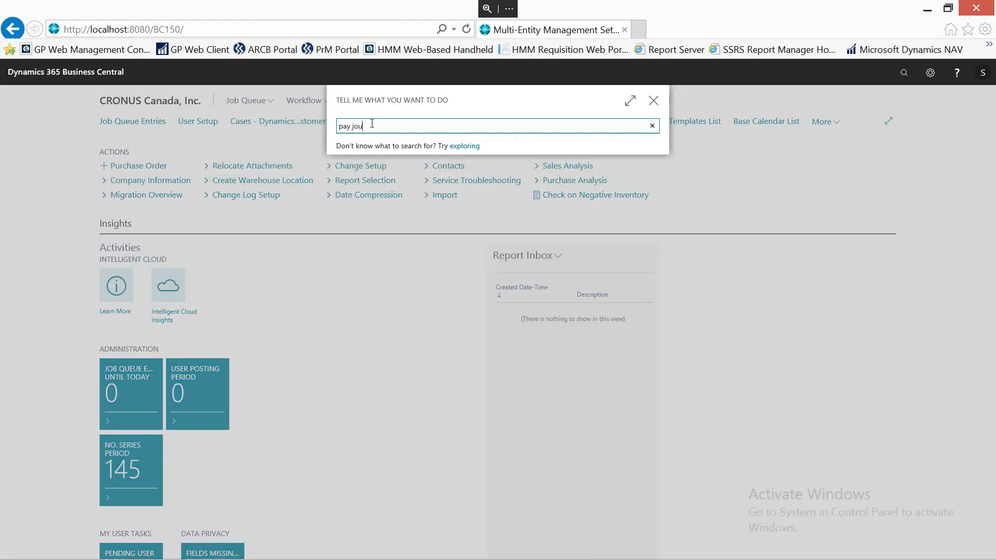
left_click(385, 175)
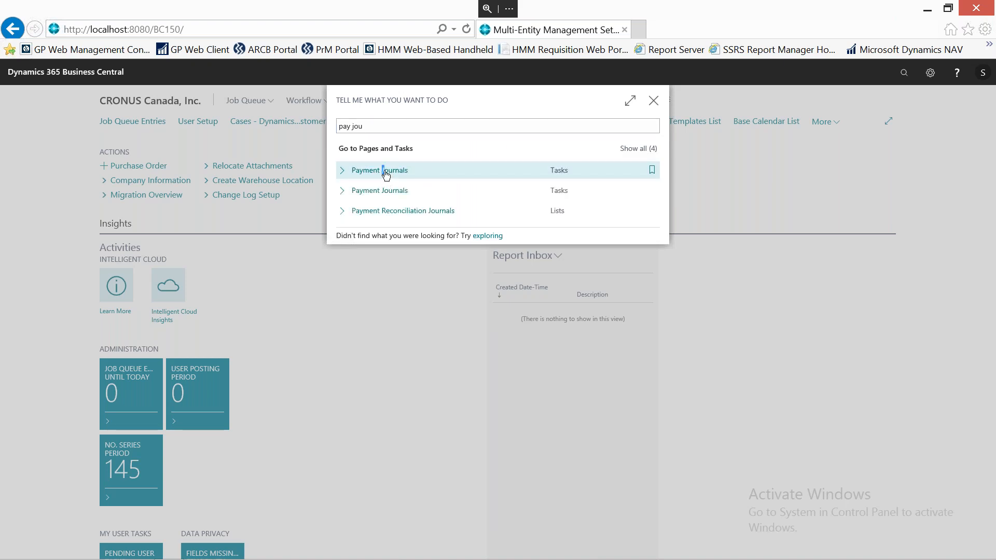
left_click(386, 173)
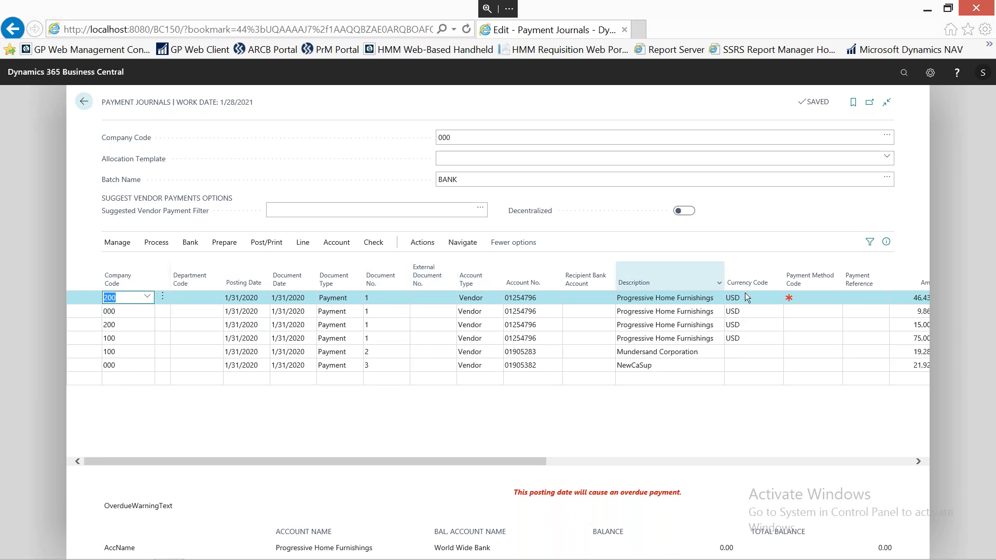
left_click(634, 462)
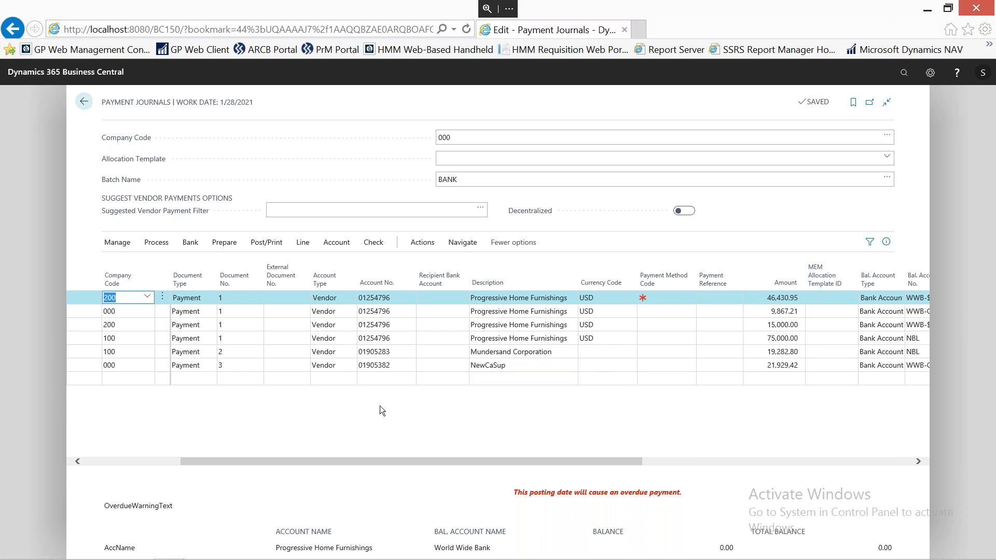
left_click_drag(284, 461, 117, 460)
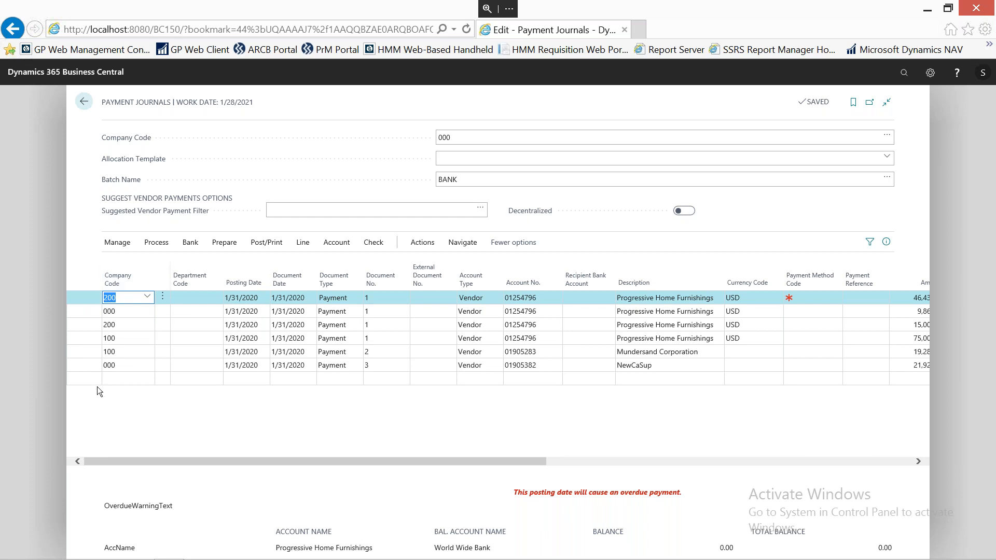
Select all existing payment lines in the BANK batch and delete them.
left_click(164, 298)
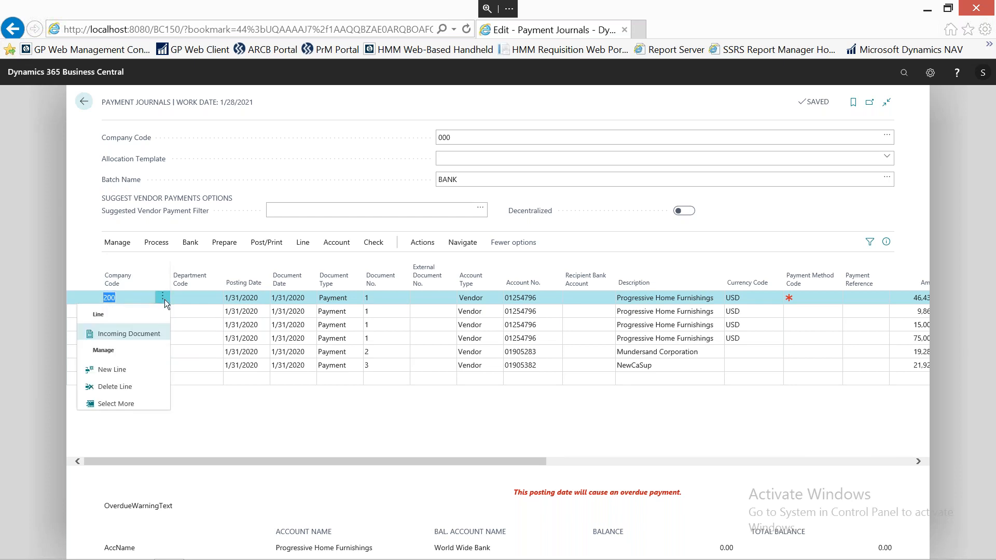
left_click(115, 404)
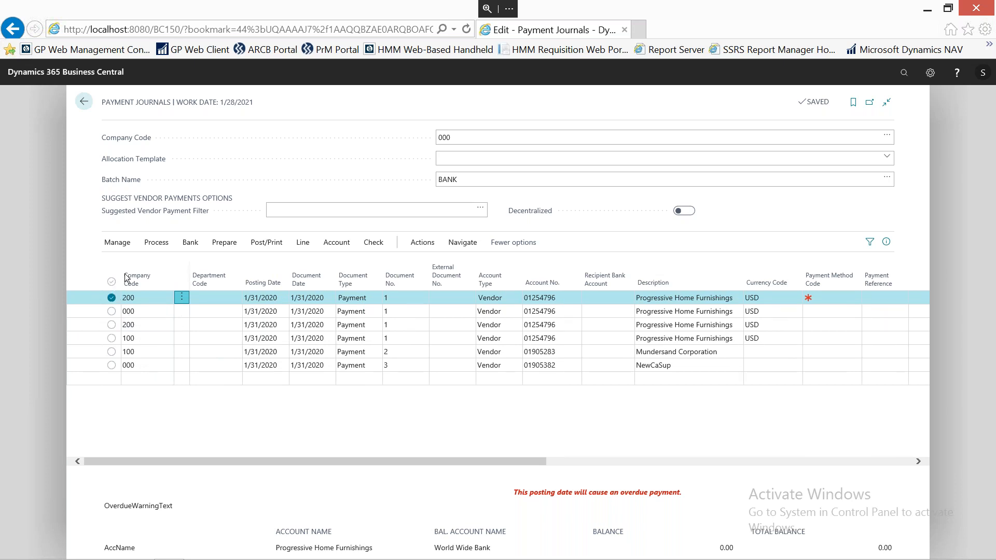
left_click(112, 281)
left_click(118, 244)
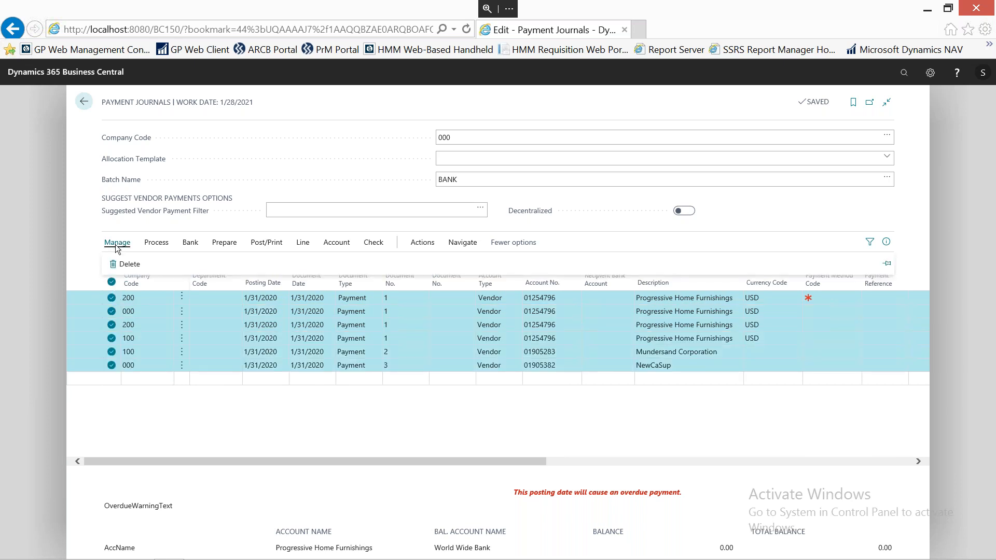
left_click(125, 263)
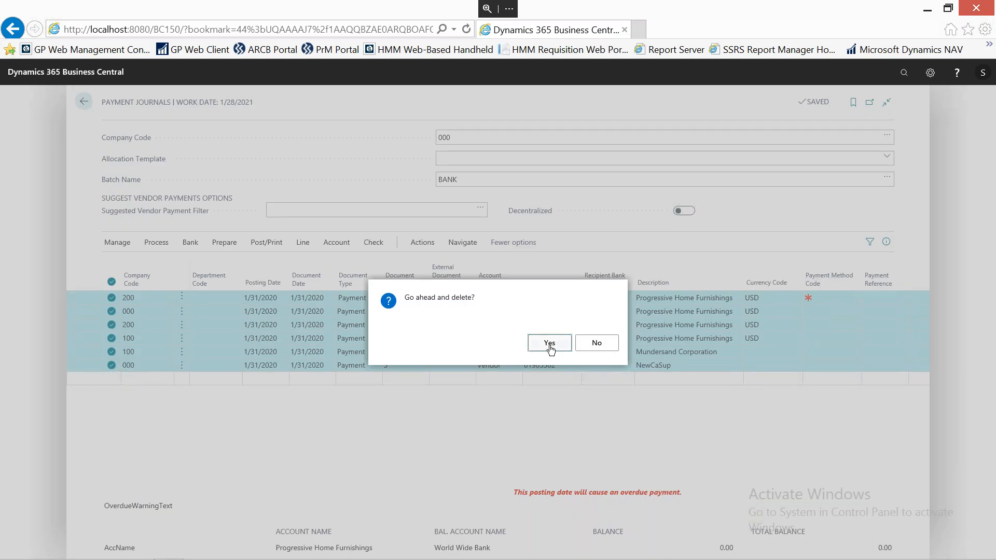
left_click(550, 346)
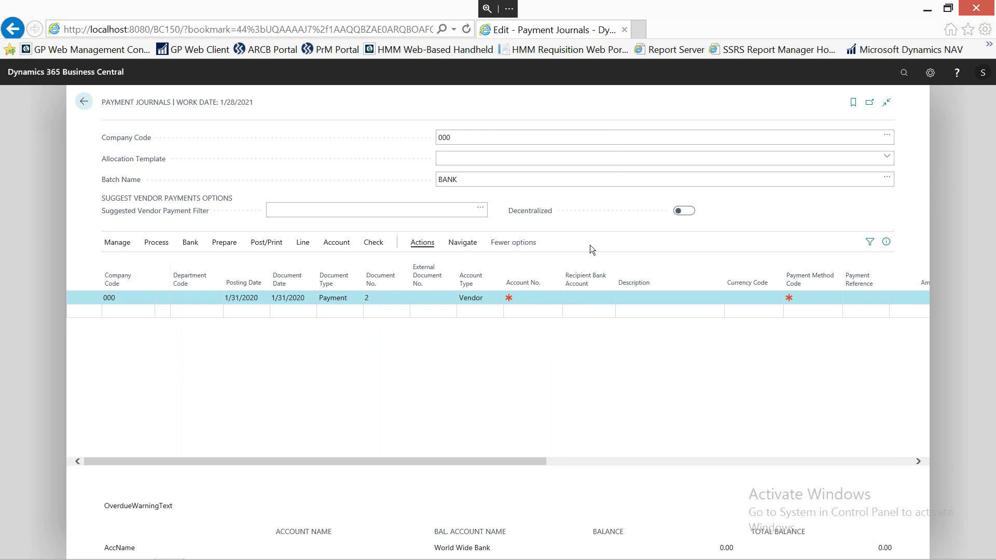
Generate suggested vendor payments with Starting Document No. 1, and review the resulting lines' companies, amounts, balancing accounts and applied invoices.
mouse_move(528, 214)
left_click(224, 242)
left_click(146, 269)
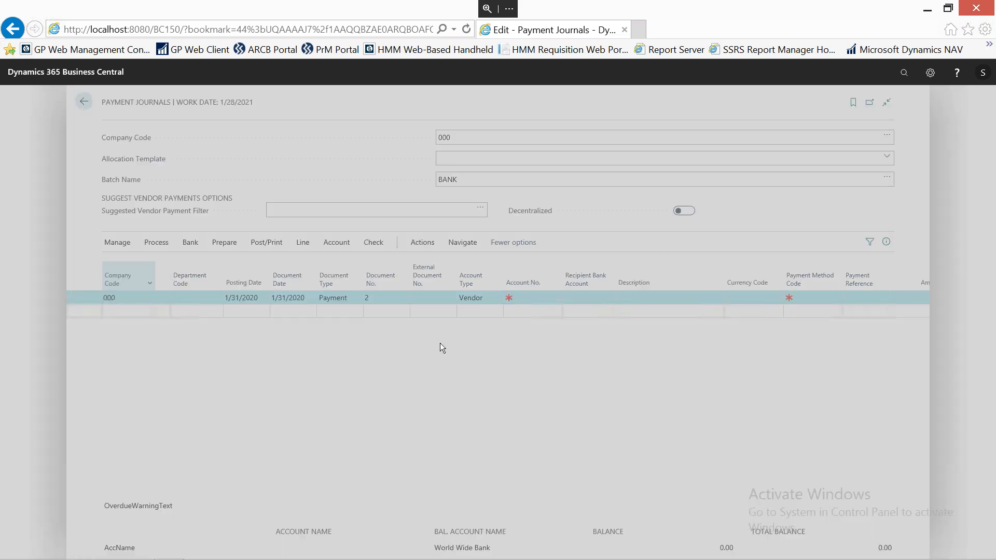
scroll(521, 359, "down", 5)
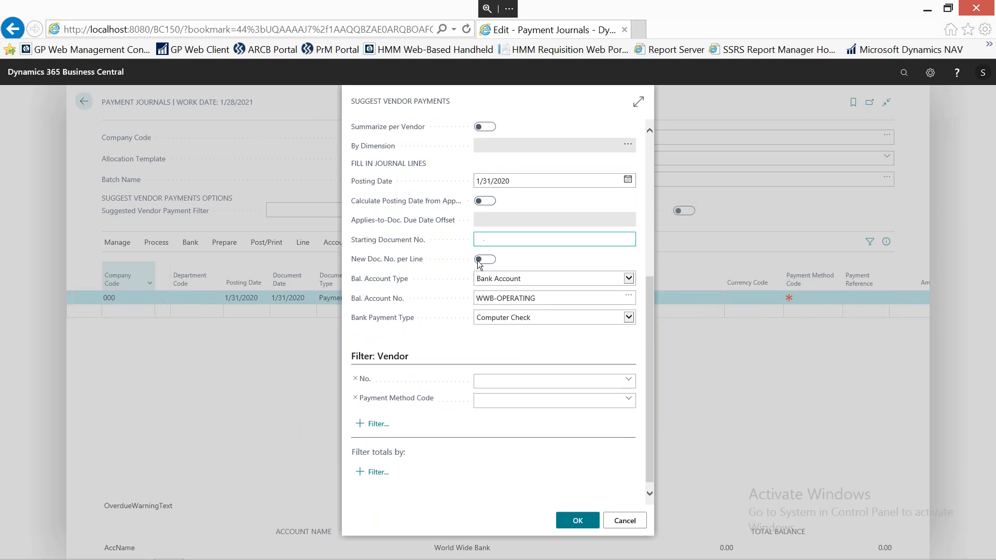
left_click(508, 242)
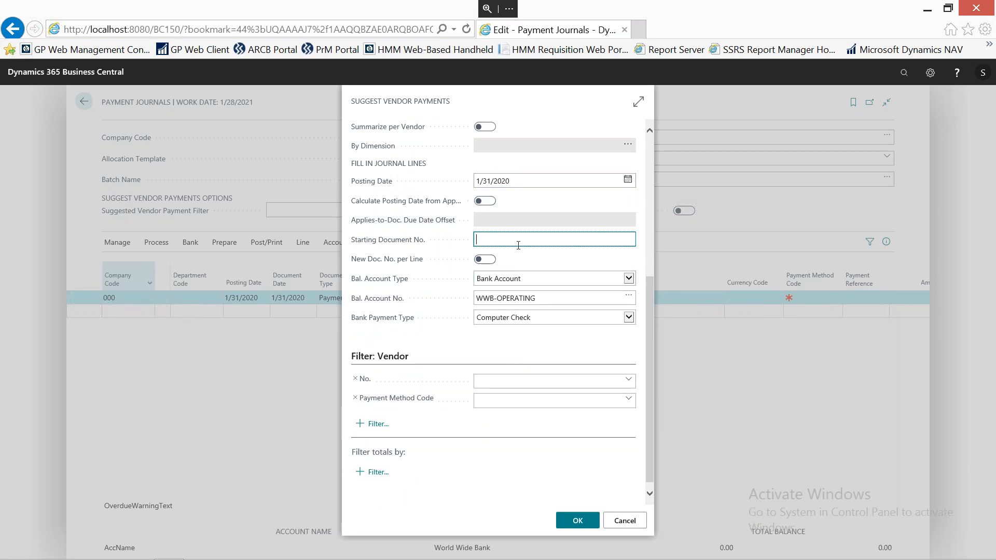
type("1")
left_click(580, 523)
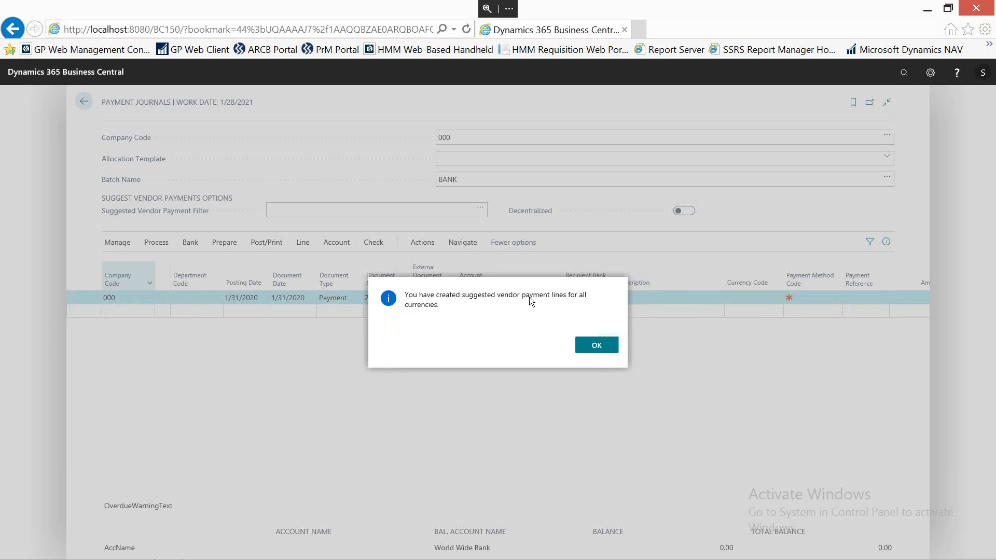
left_click(597, 346)
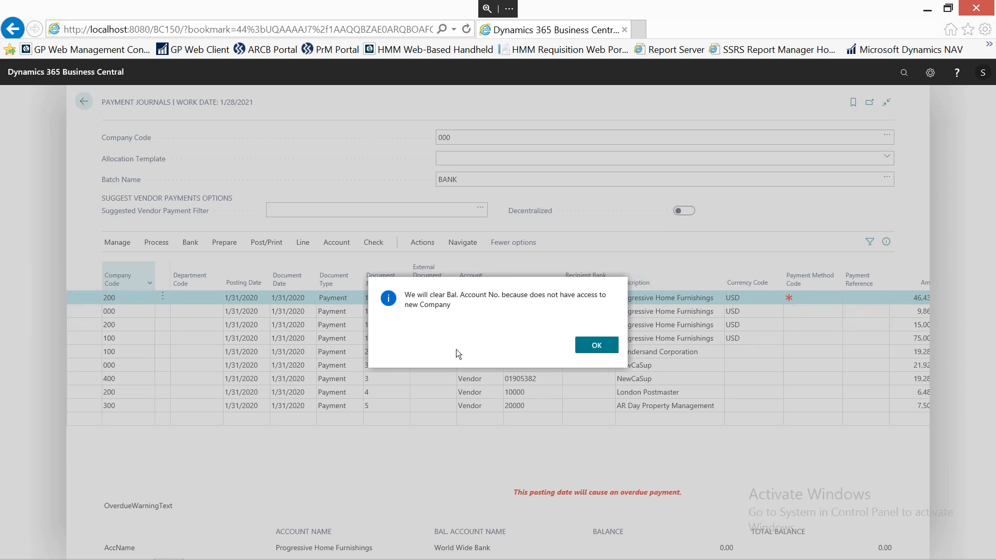
key("Return")
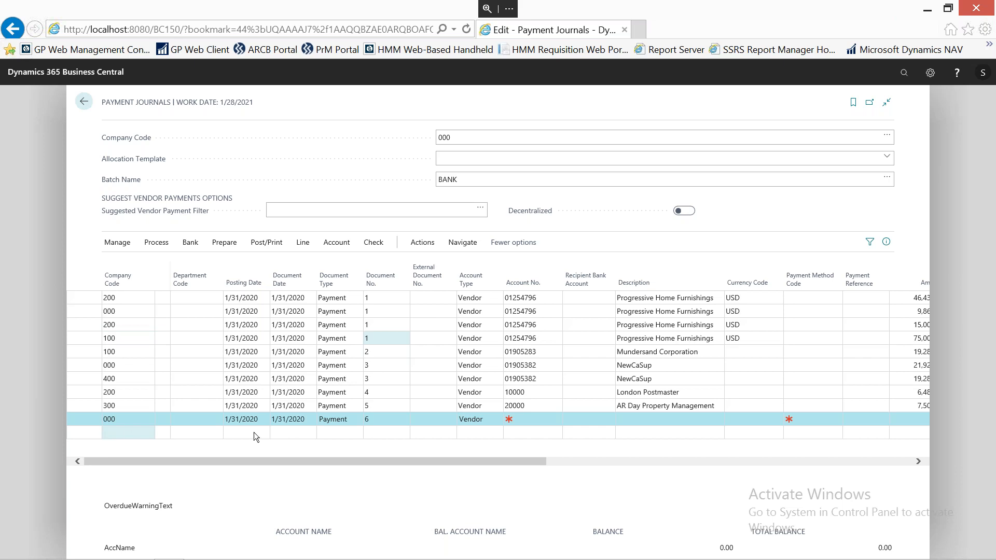
left_click_drag(534, 460, 774, 468)
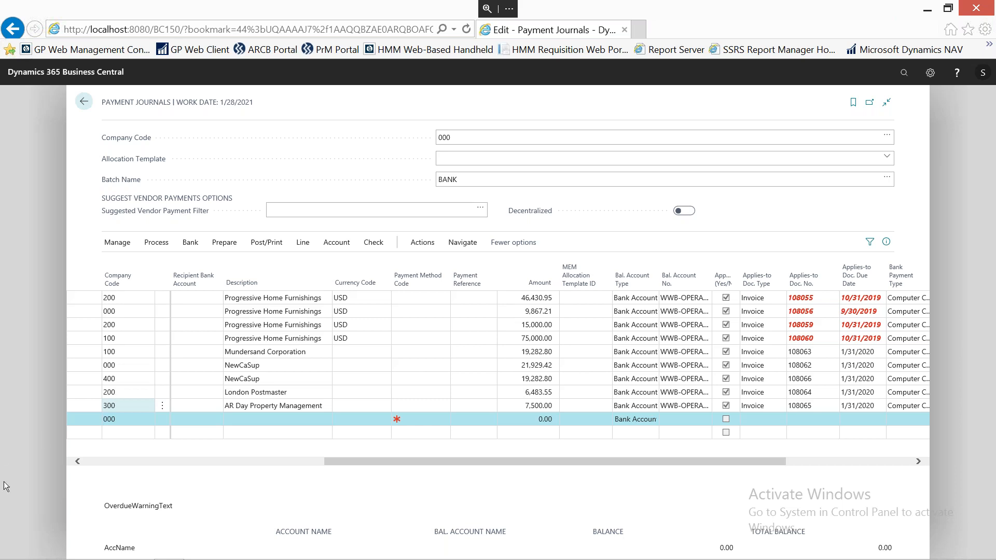
left_click(88, 461)
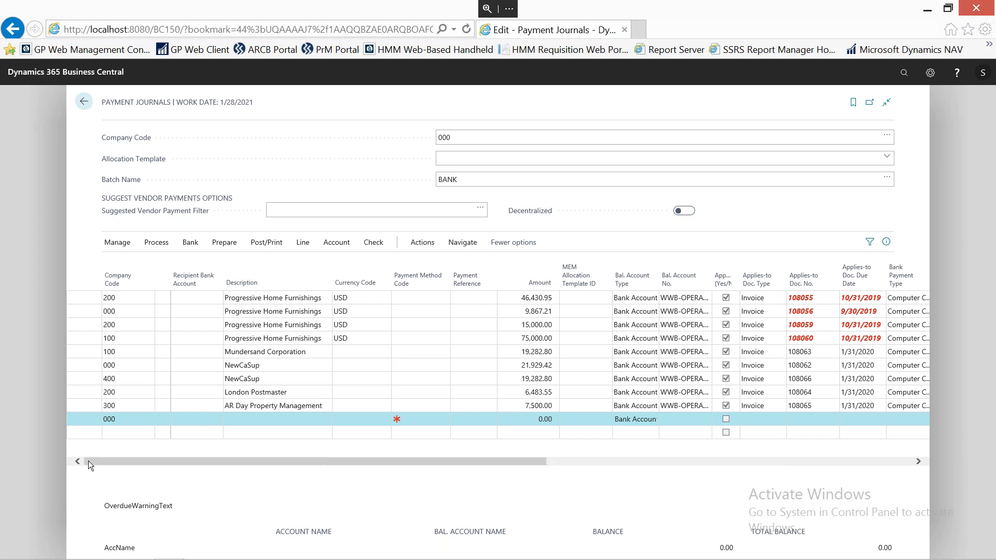
Delete all of the suggested vendor payment lines from the payment journal.
left_click(162, 299)
left_click(162, 298)
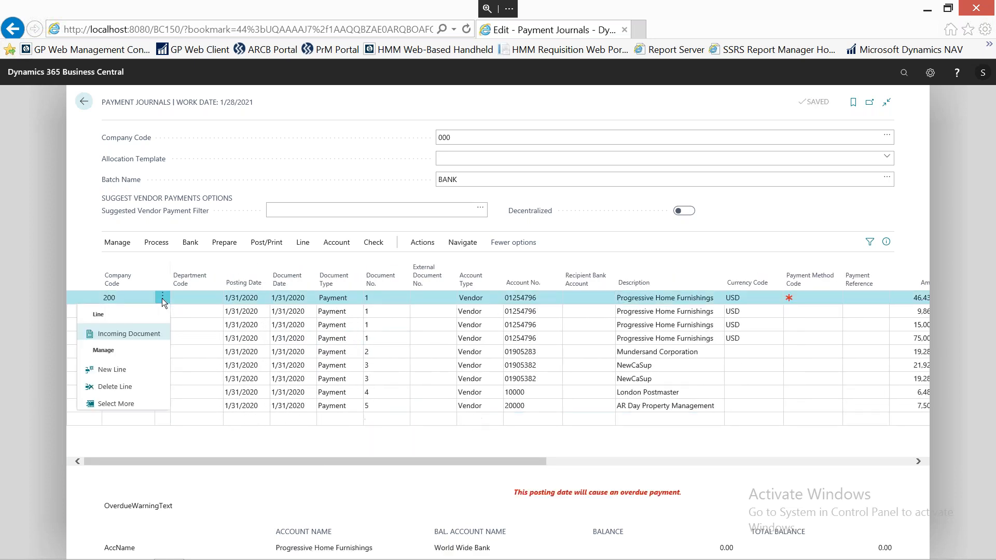
left_click(115, 404)
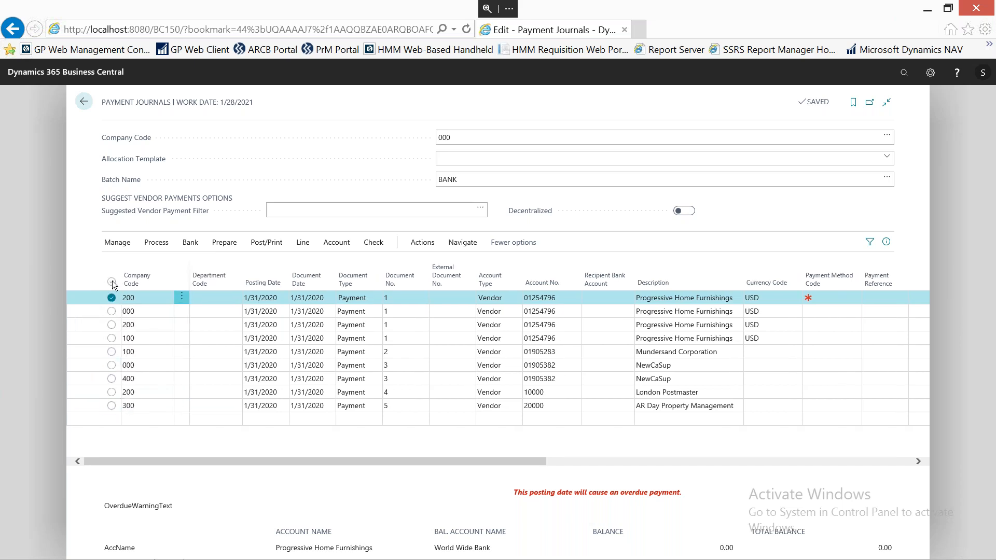
left_click(111, 282)
left_click(118, 247)
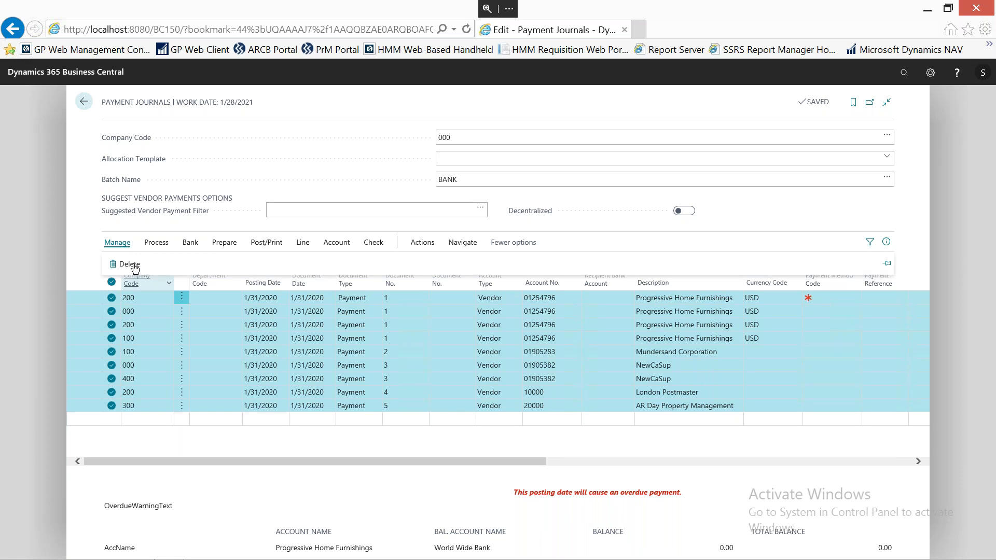
left_click(130, 264)
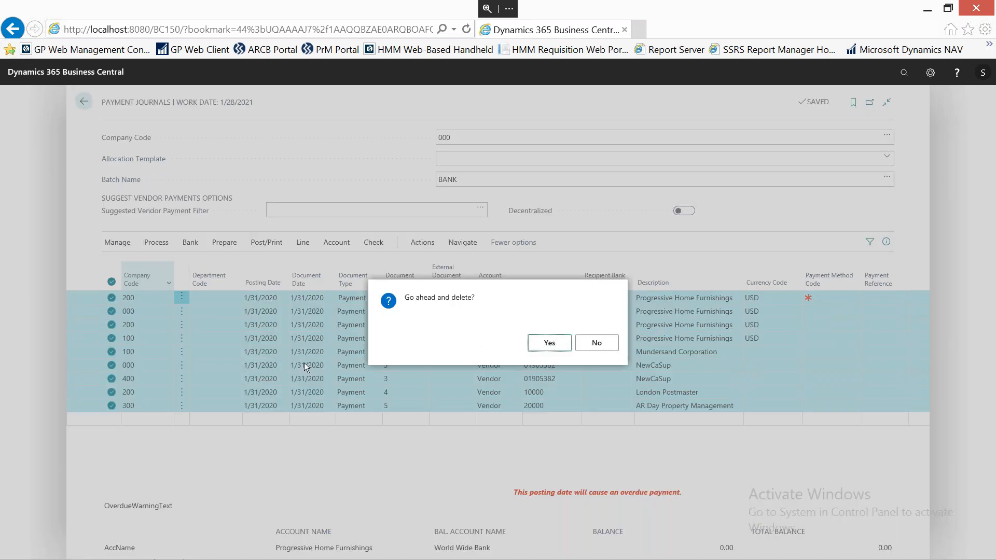
key("Return")
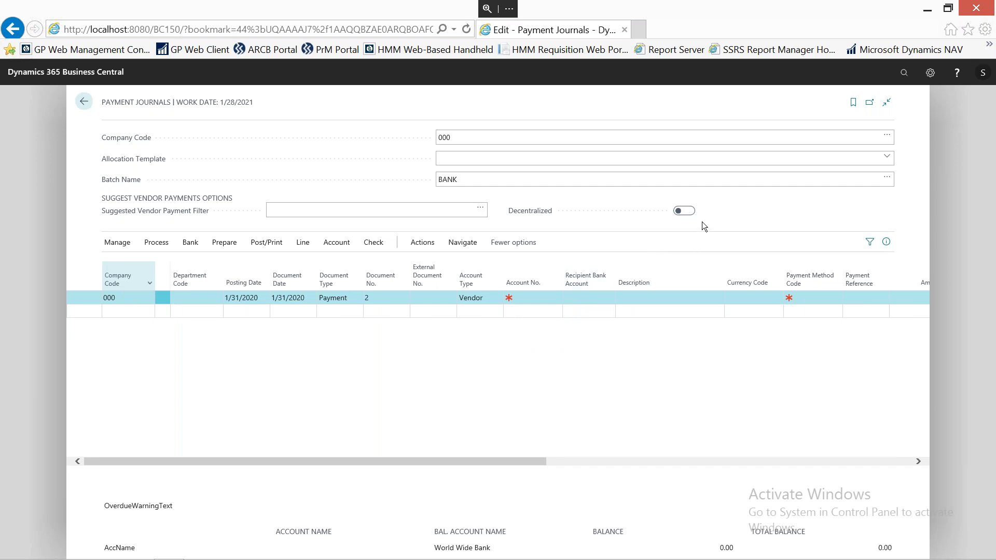
Enable Decentralized, generate suggested vendor payments with Starting Document No. 1, and review the resulting lines' companies, amounts and balancing accounts.
left_click(684, 212)
left_click(228, 241)
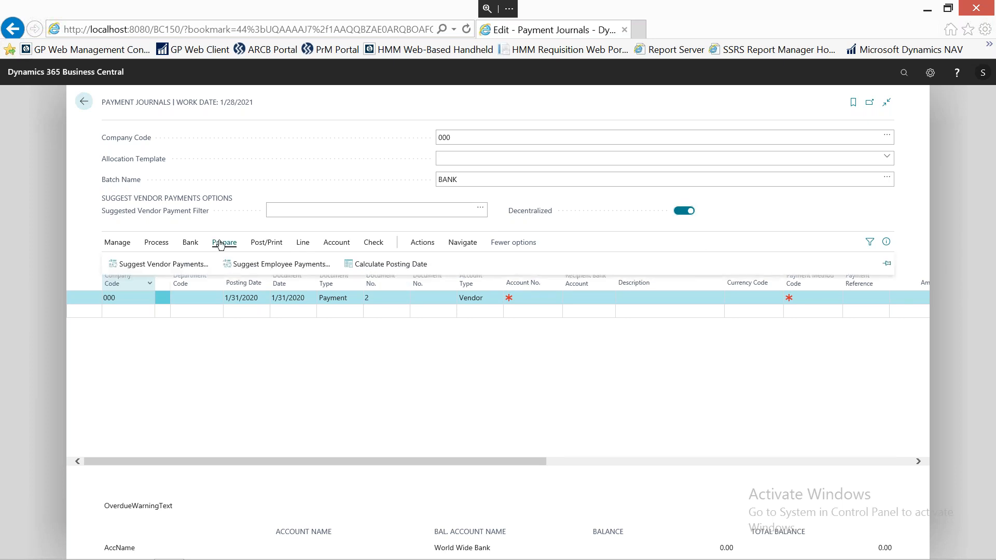
left_click(142, 267)
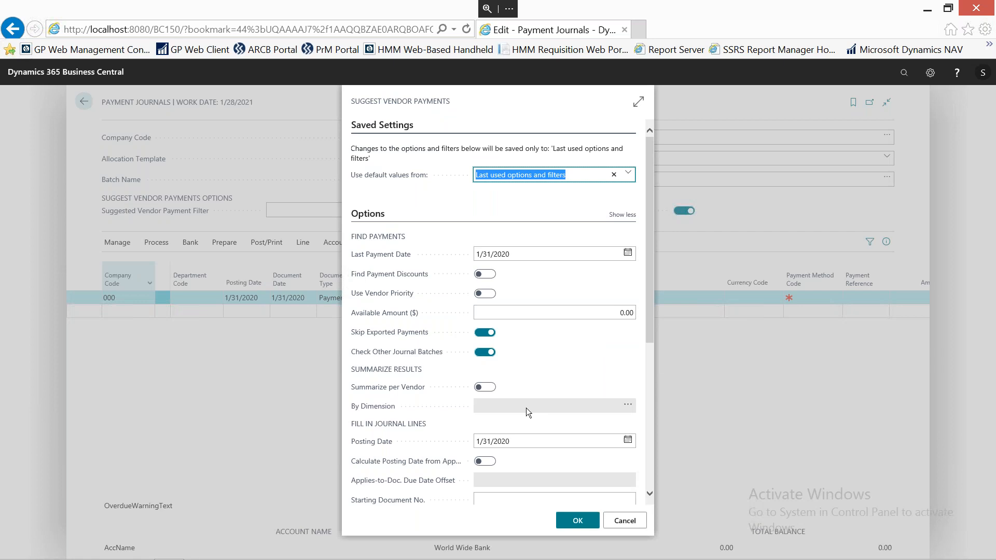
scroll(520, 418, "down", 3)
left_click(502, 327)
type("1")
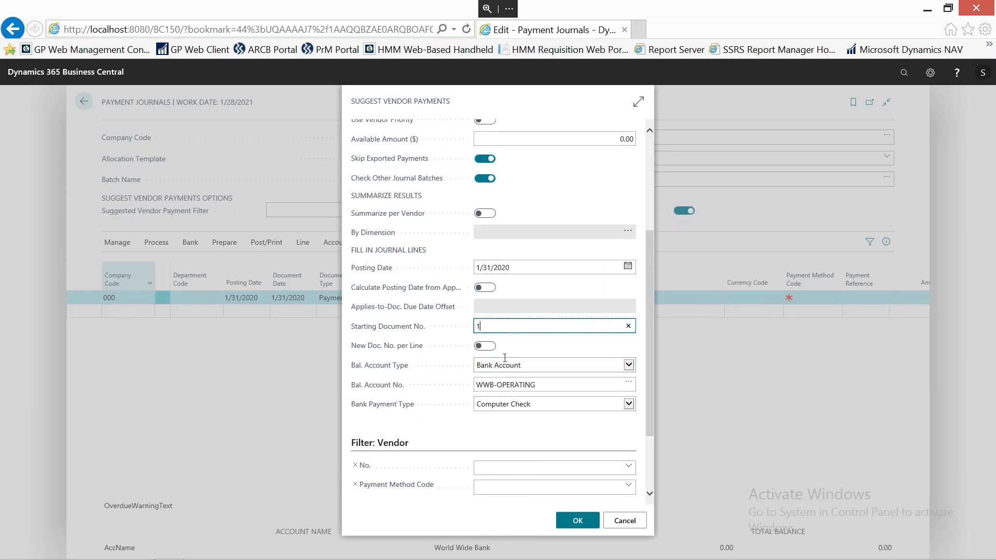
left_click(582, 522)
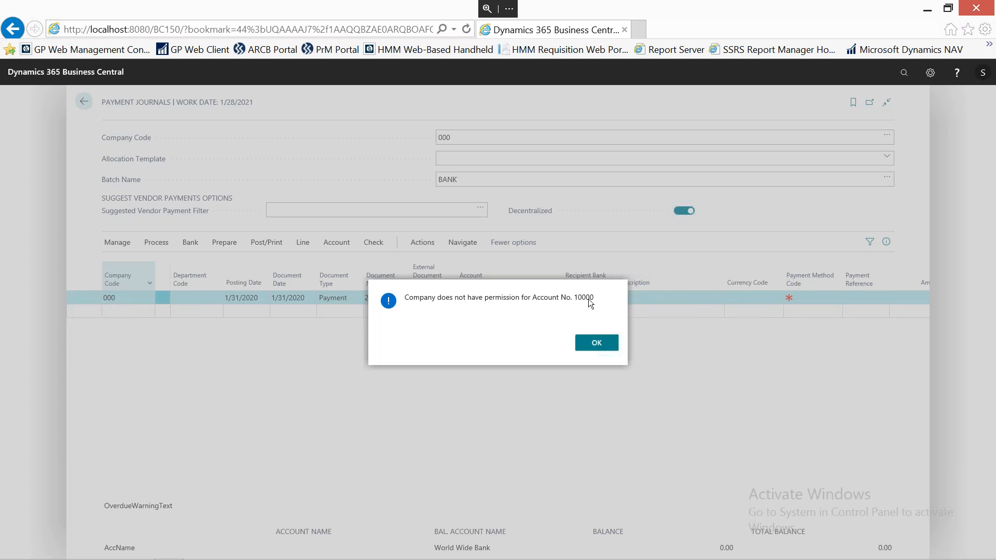
left_click(597, 343)
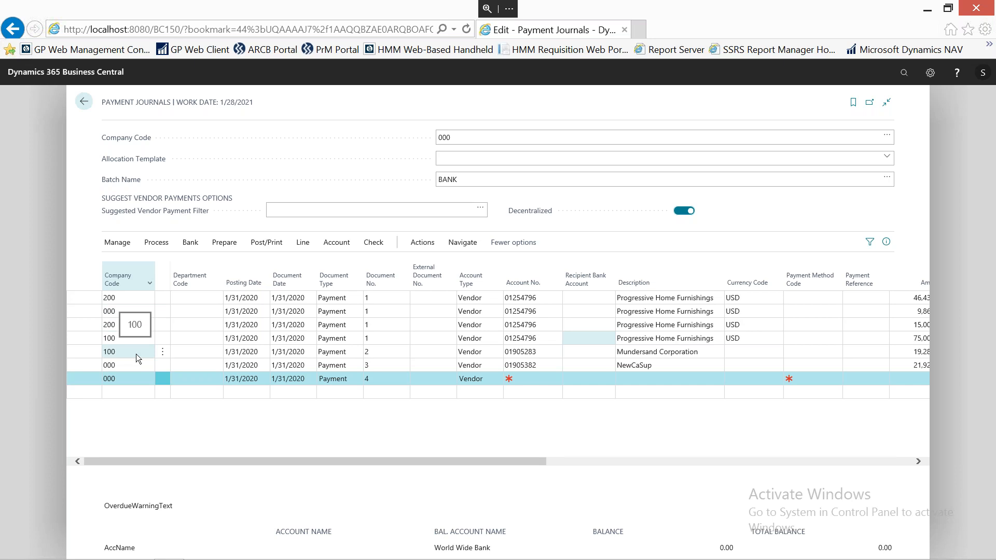
left_click_drag(559, 460, 770, 456)
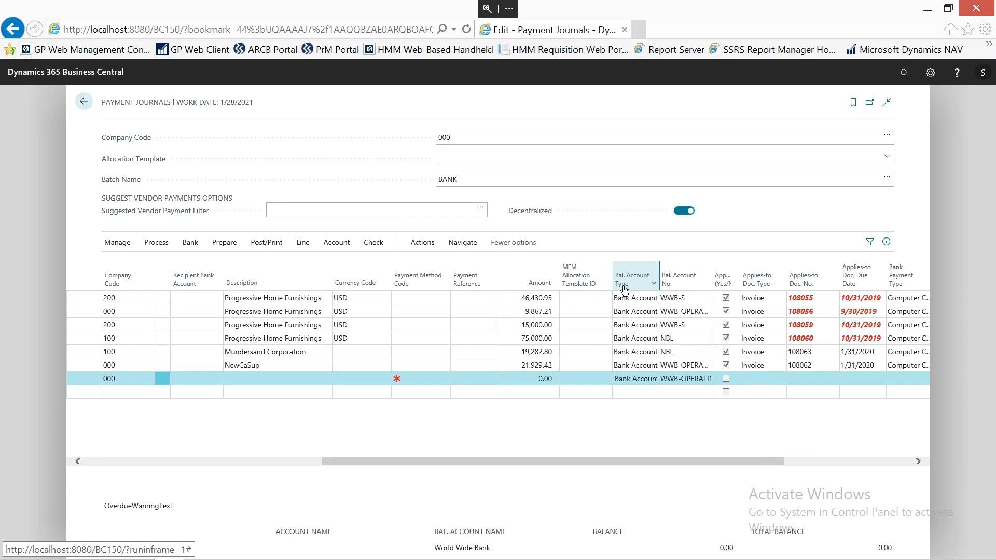
Delete all of the decentralized vendor payment lines and close the payment journal.
left_click(89, 460)
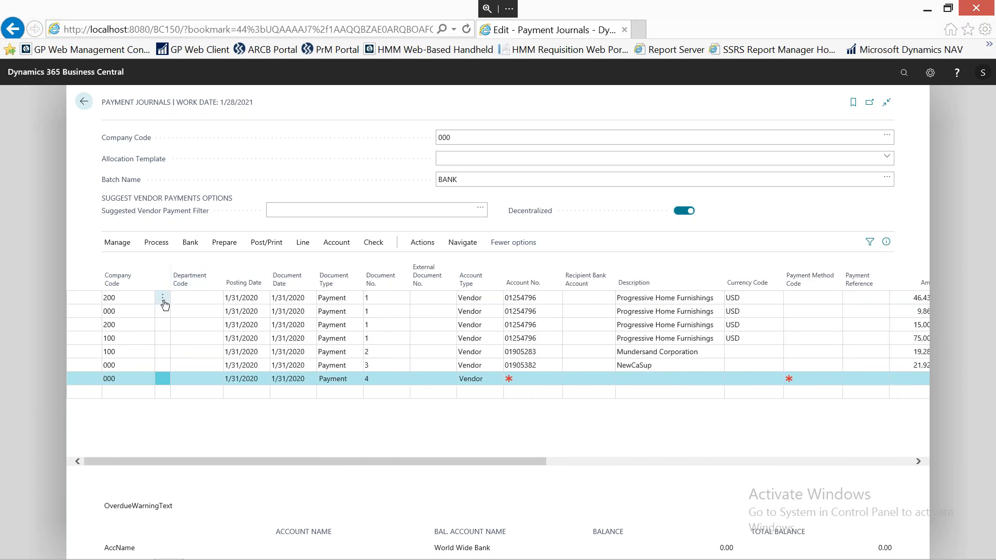
left_click(163, 300)
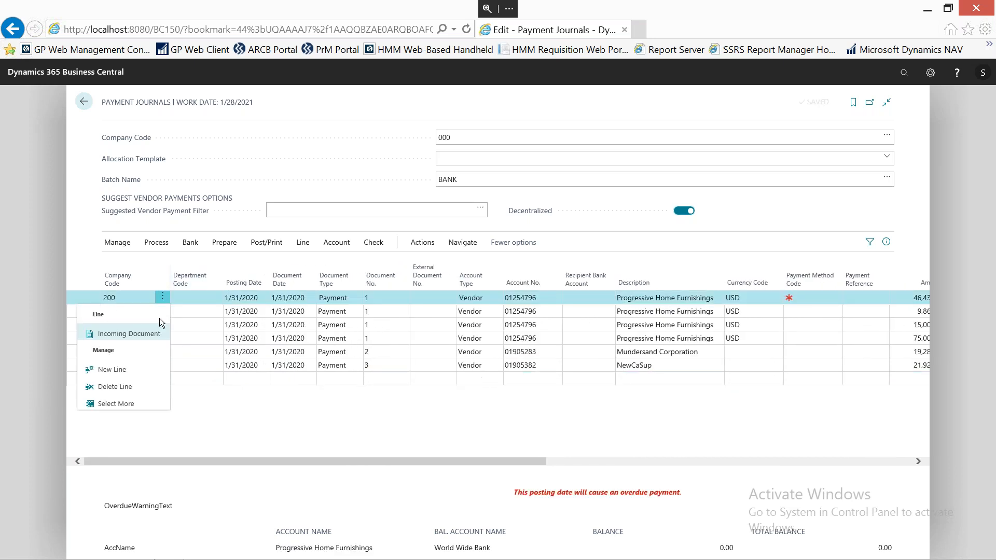
left_click(117, 403)
left_click(112, 283)
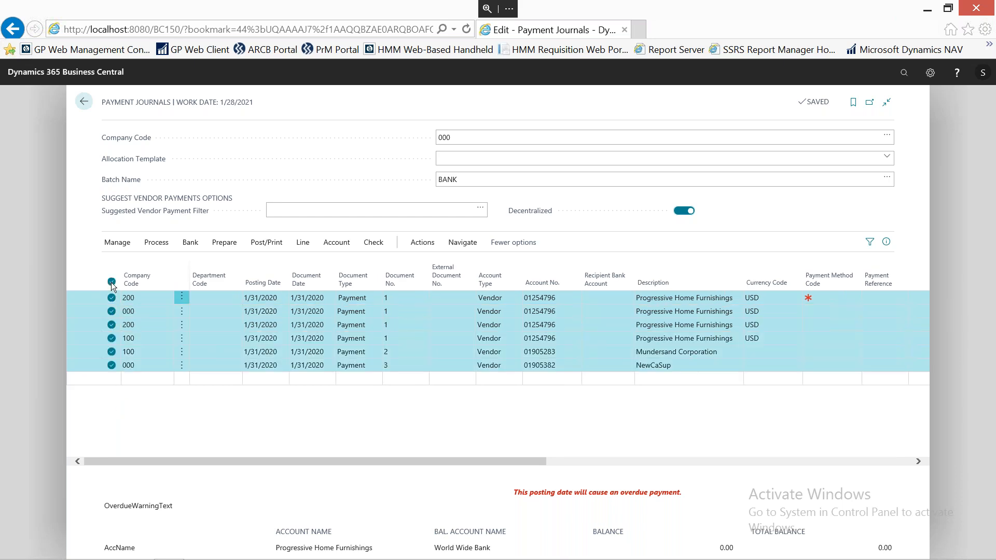
left_click(119, 243)
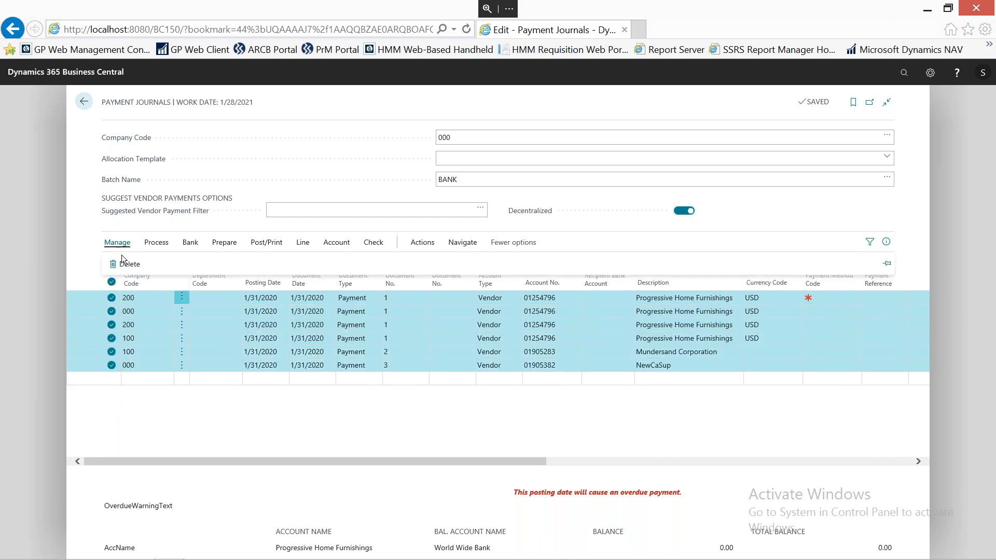
left_click(129, 265)
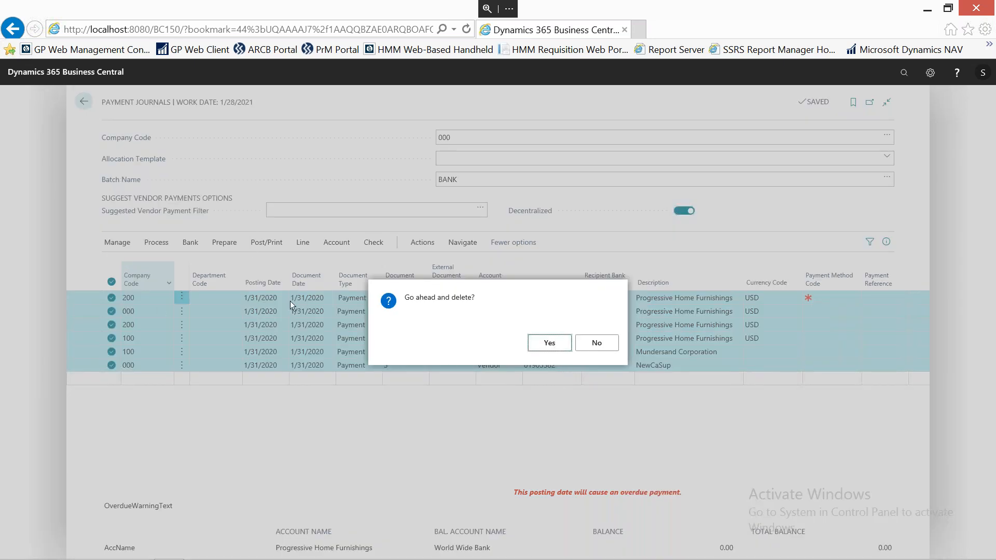
left_click(551, 343)
left_click(84, 102)
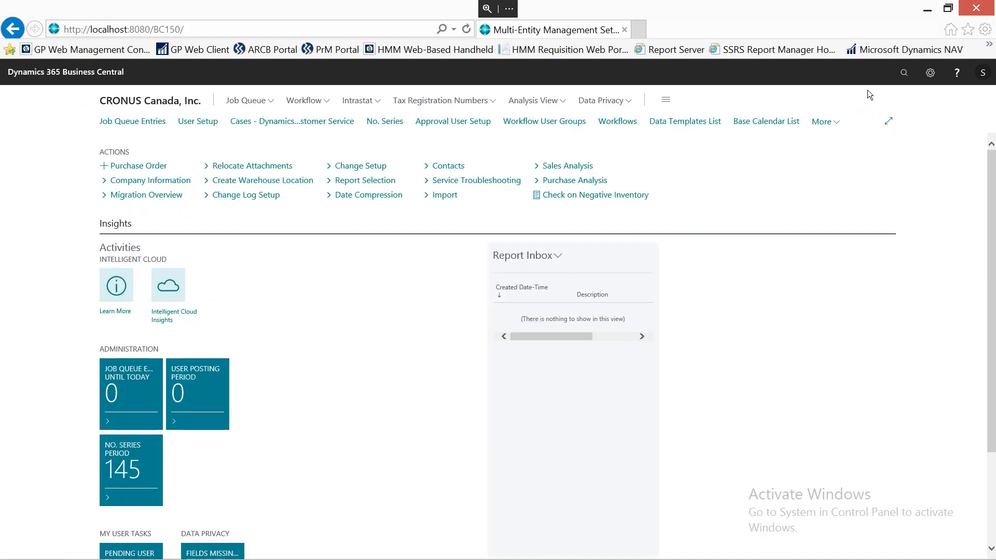
Search for "cash rec", open the Cash Receipt Journals page, review its customer payment line, and close the page.
left_click(904, 73)
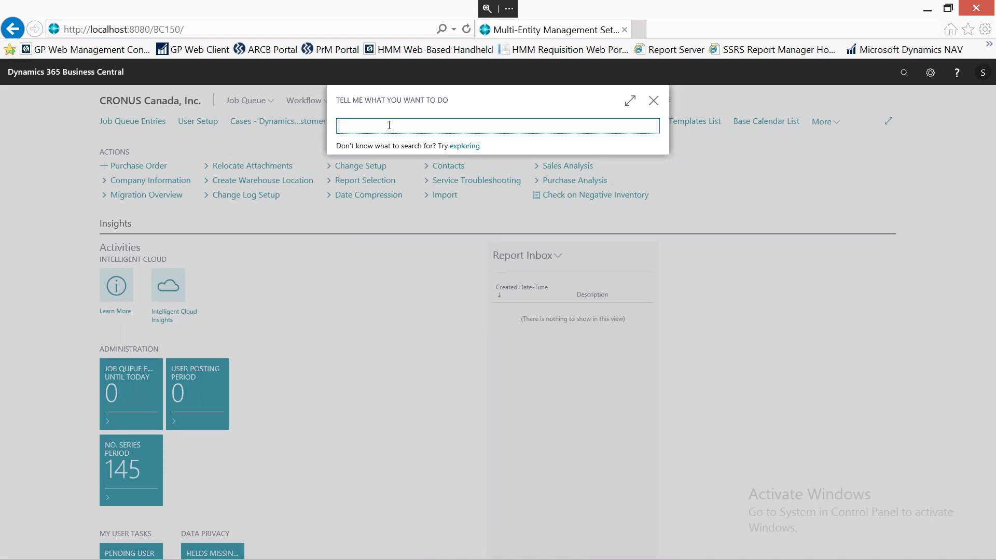
type("c")
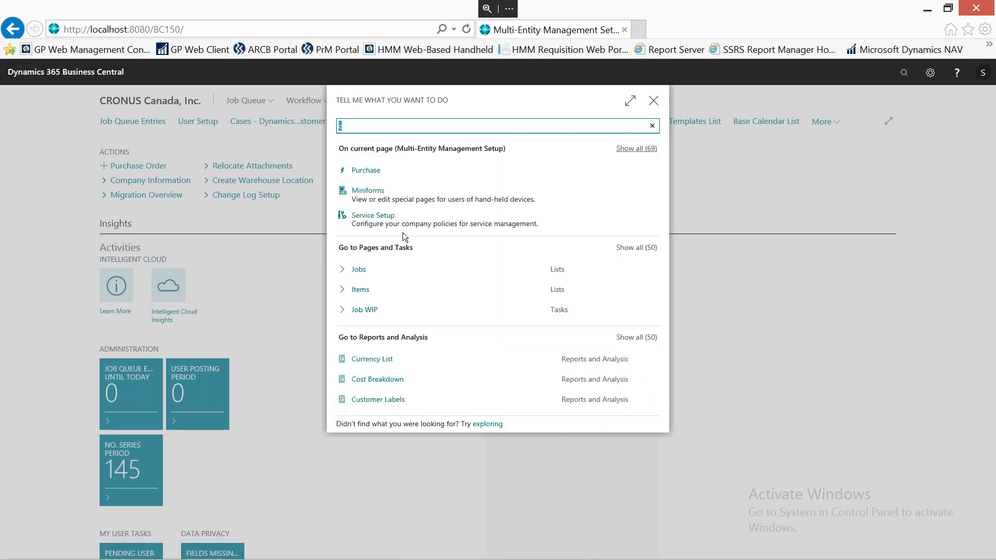
left_click(365, 129)
type("ash rec")
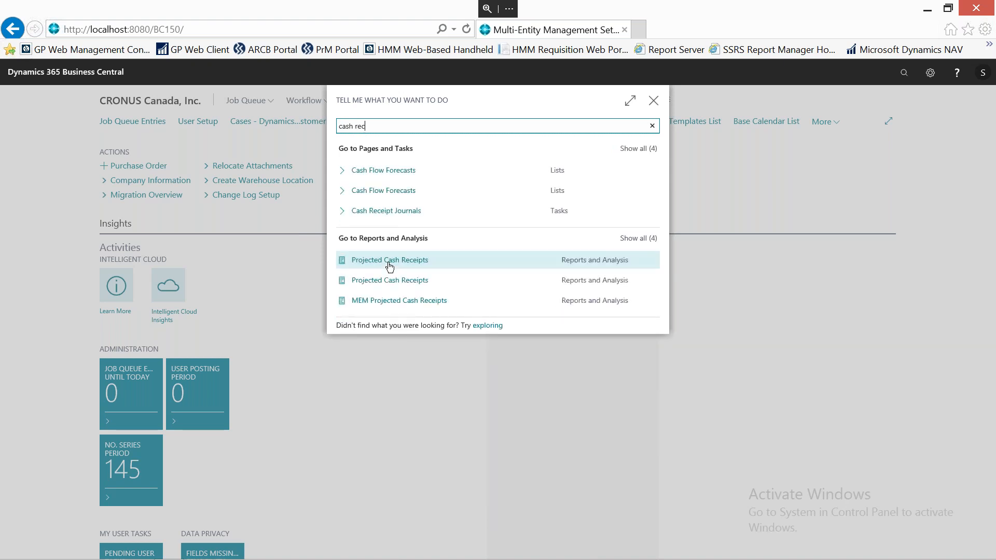
left_click(392, 213)
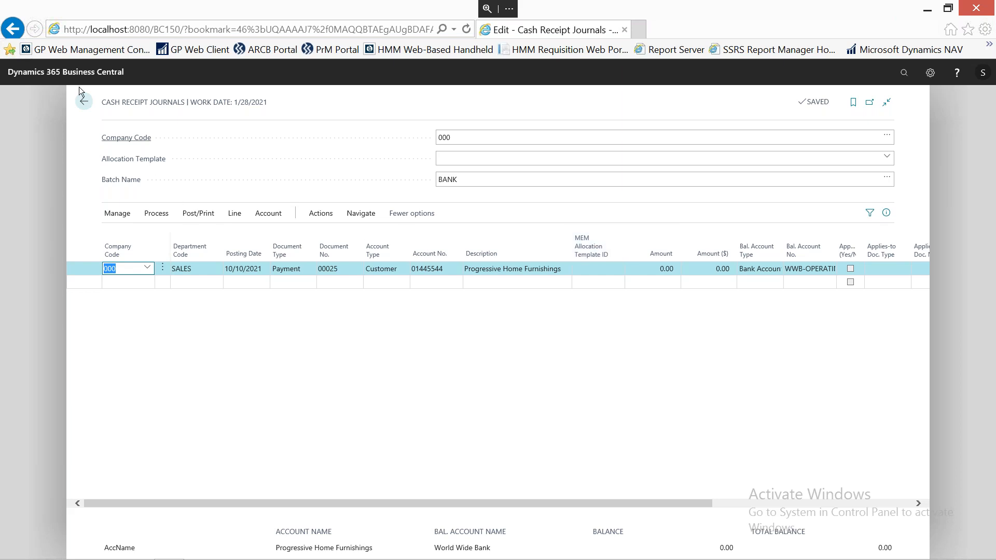
left_click(85, 102)
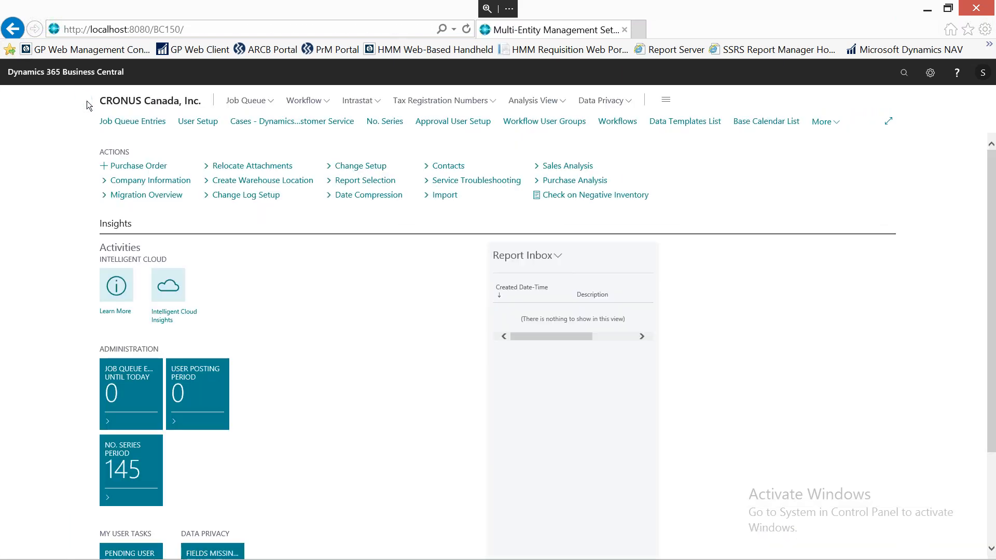
Search for "item reclass", open the Item Reclassification Journals page, and review the Bicycle line's company and location codes.
left_click(905, 74)
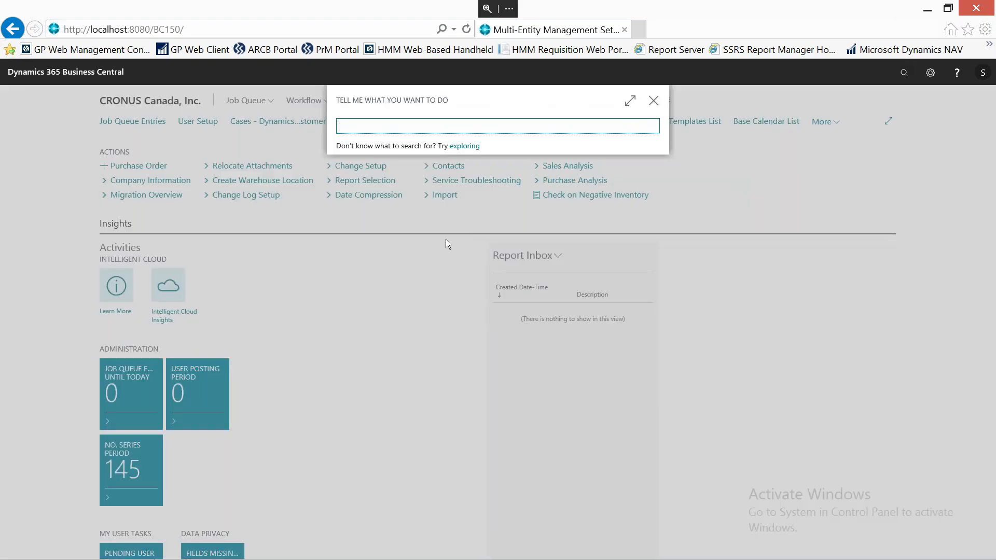
type("item reclass")
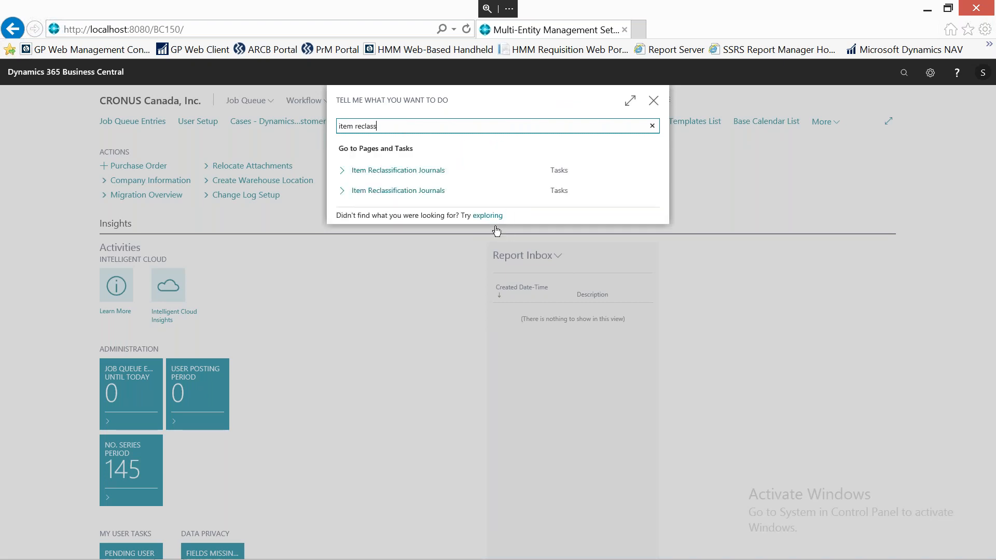
left_click(403, 177)
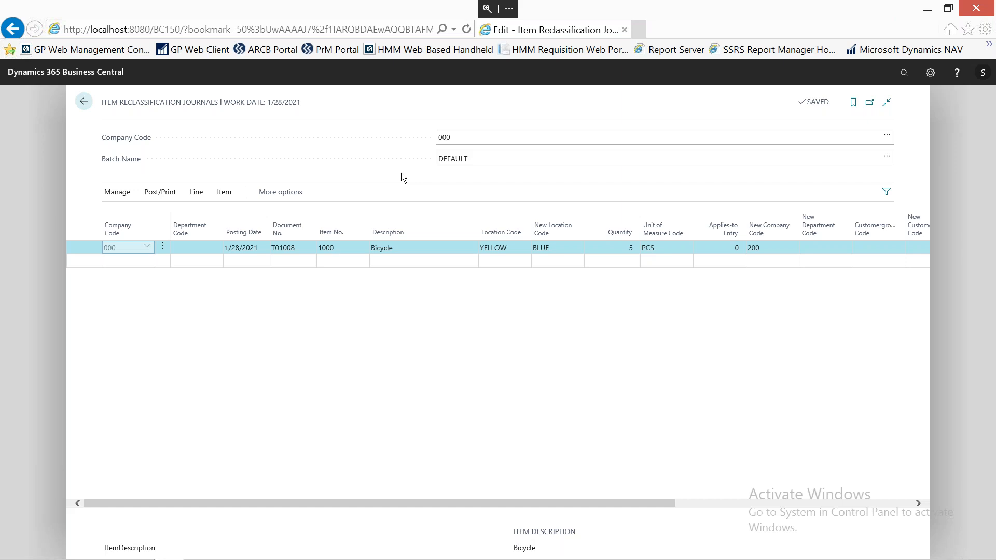
left_click(448, 132)
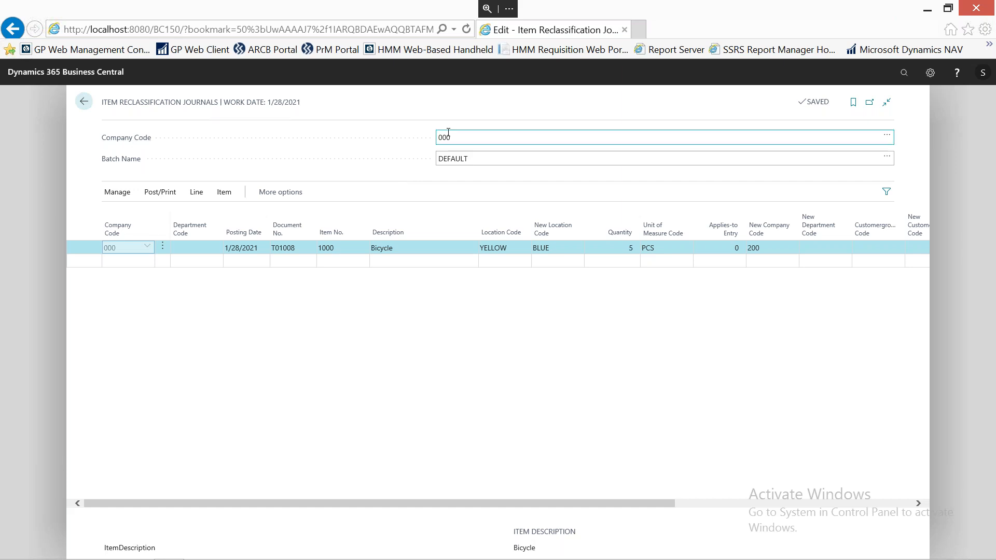
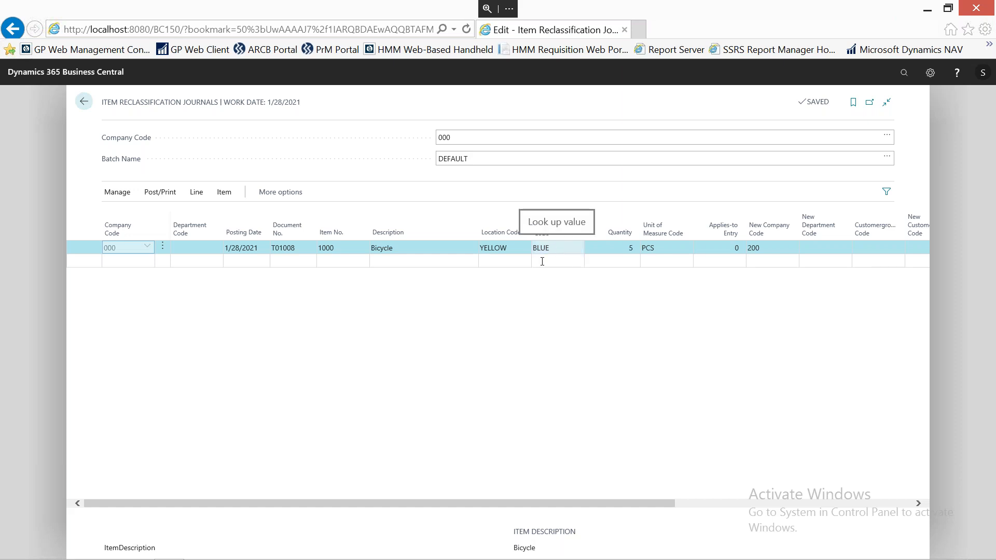
Close the item reclassification journal, search for "Phys inv jou", and open the Physical Inventory Journals page.
left_click(85, 104)
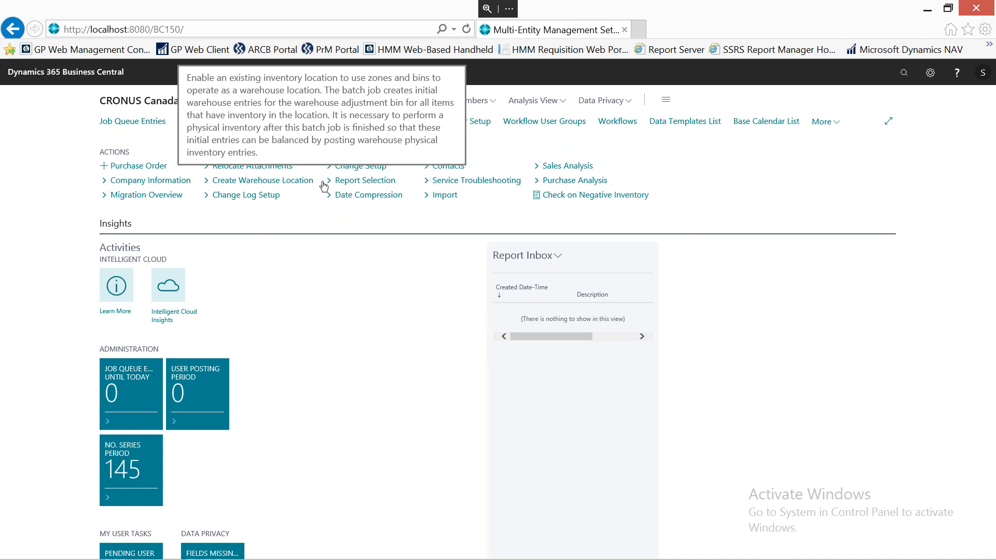
left_click(905, 73)
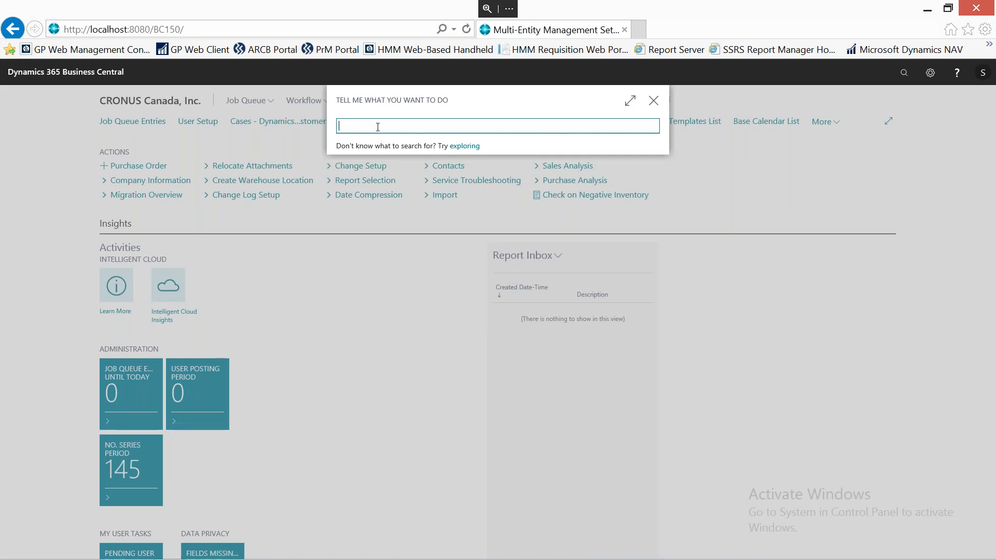
type("Phys inv jou")
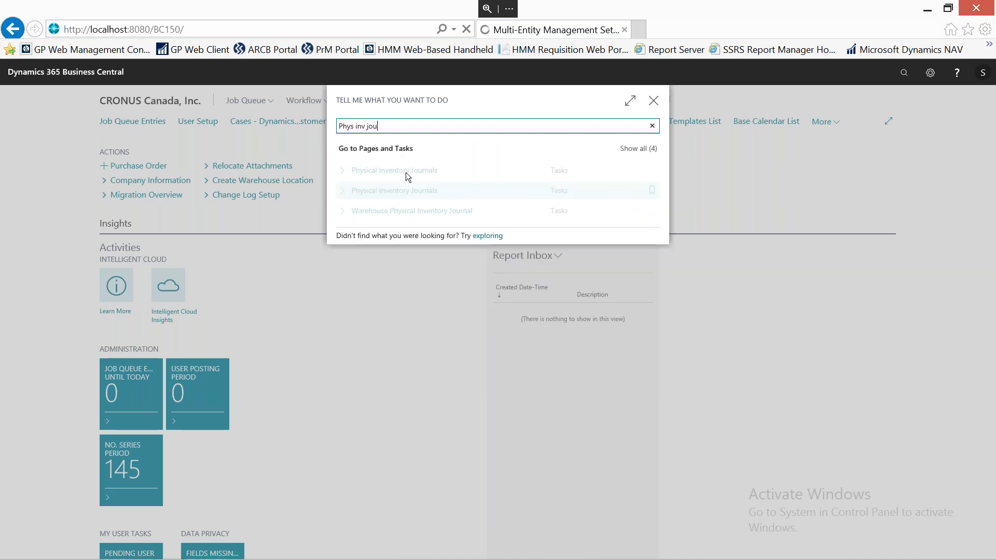
left_click(401, 174)
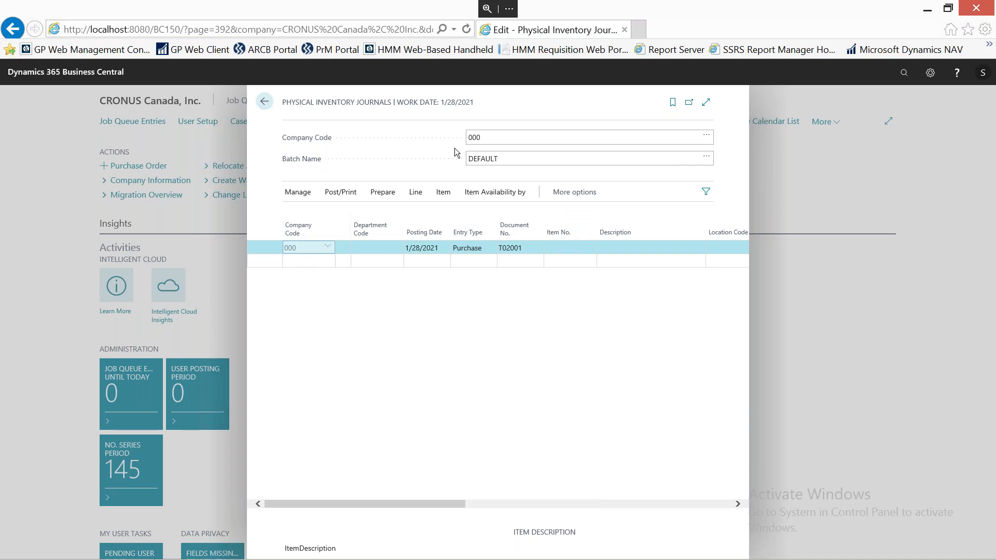
Calculate inventory into the physical inventory journal with posting date 1/28/2021 and Document No. T02001.
left_click(385, 193)
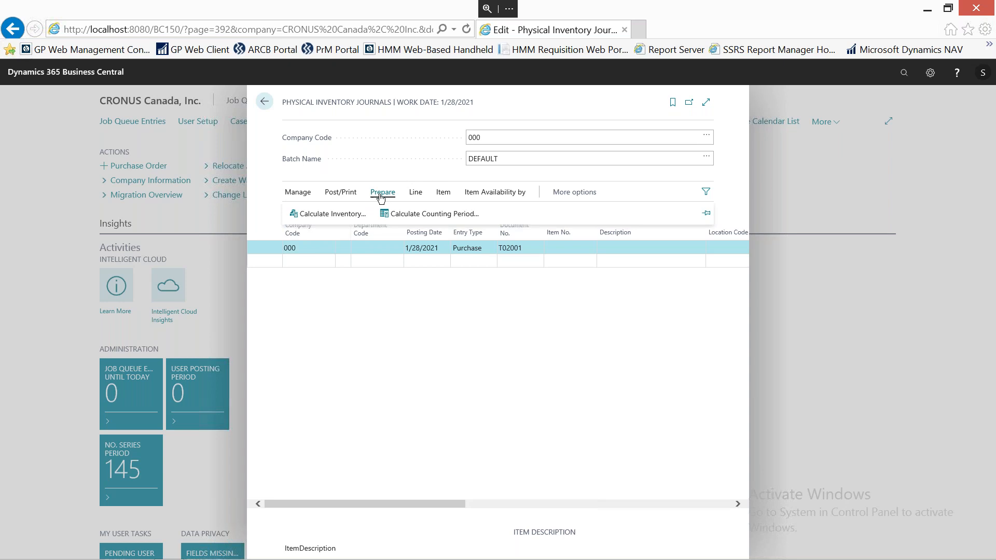
left_click(334, 215)
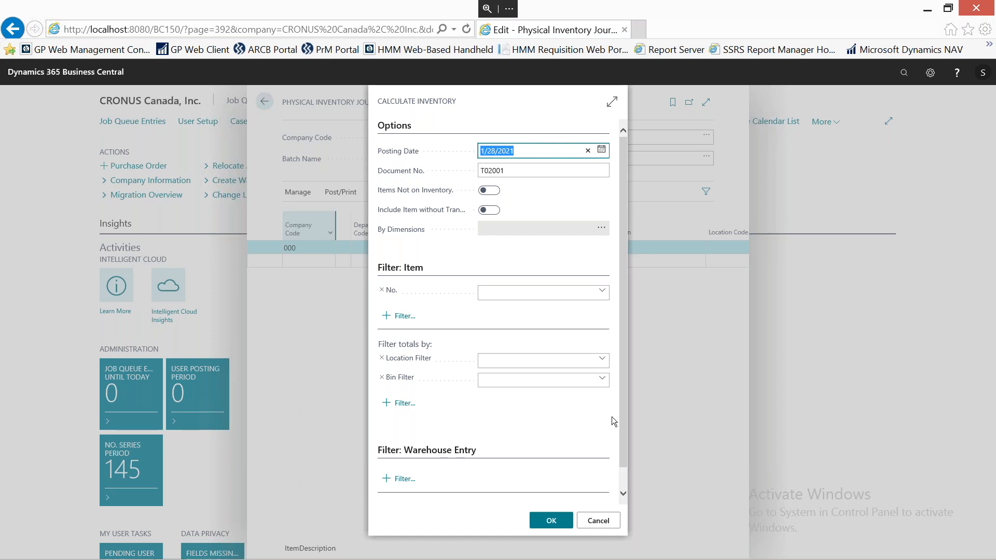
scroll(623, 410, "down", 1)
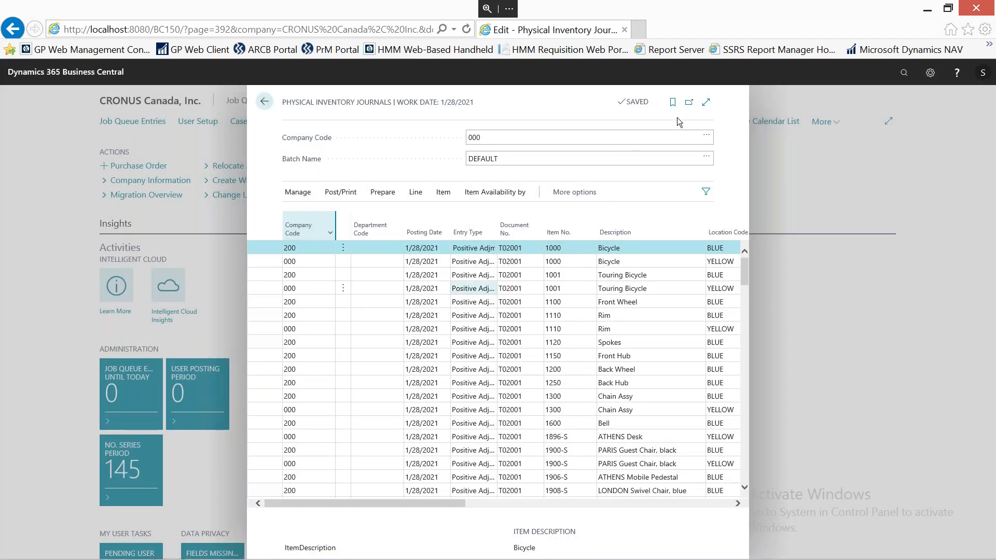
Expand the physical inventory journal, review the physical quantities of the Bicycle and Touring Bicycle lines by company and location, and close the page.
left_click(706, 102)
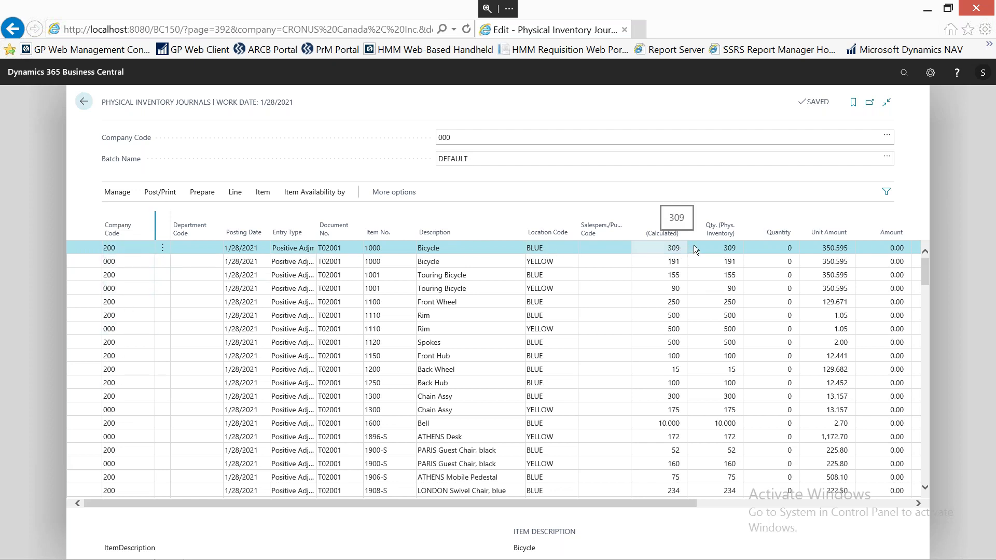
left_click(713, 247)
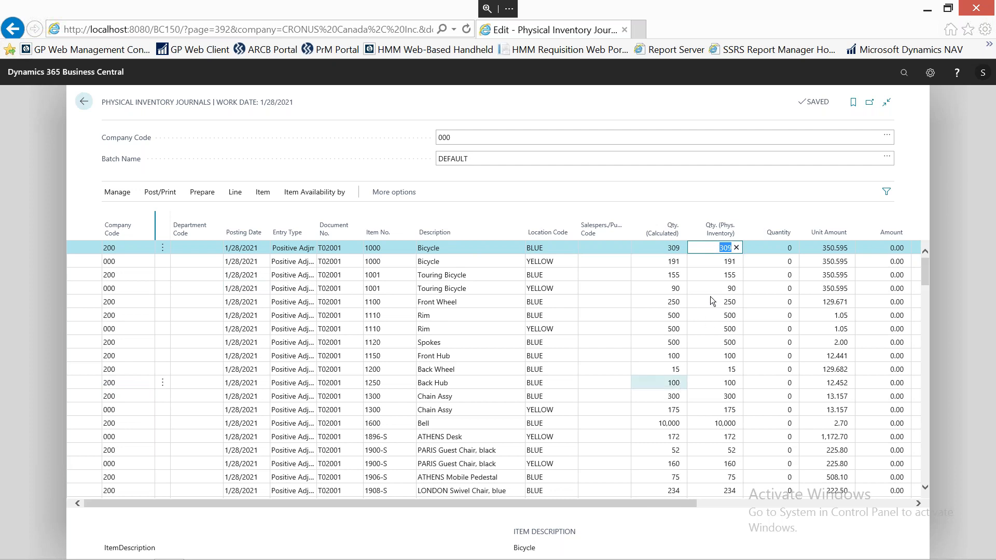
left_click(714, 261)
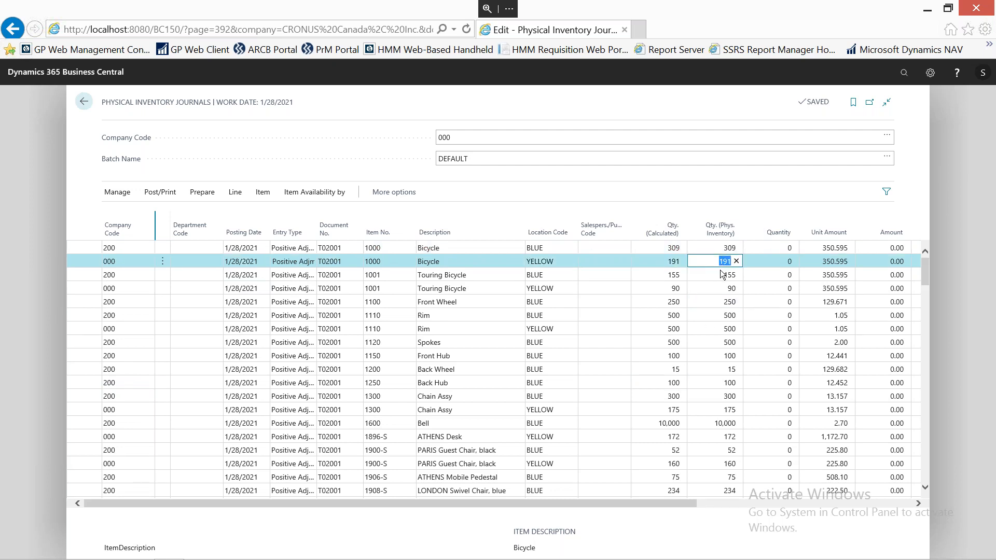
left_click(722, 276)
left_click(715, 289)
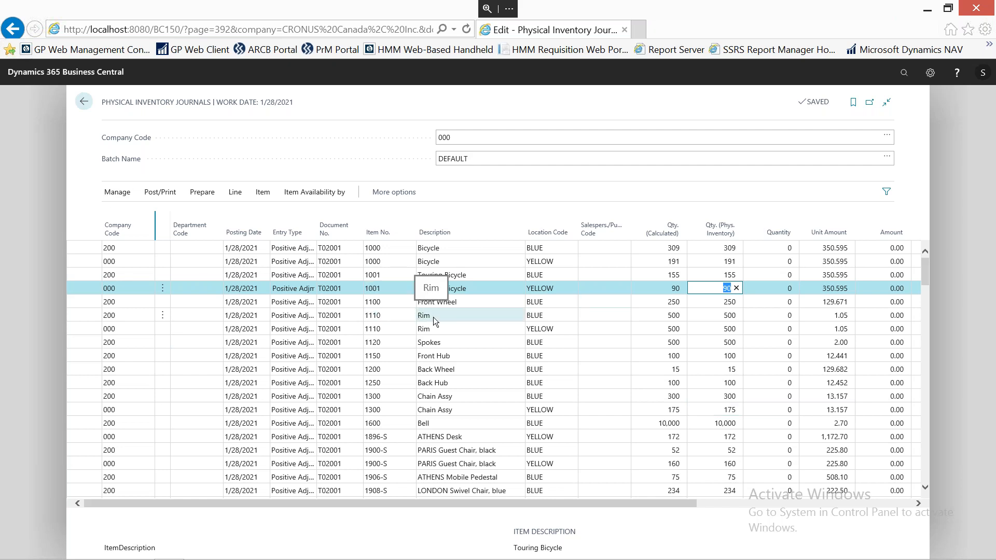
left_click(82, 104)
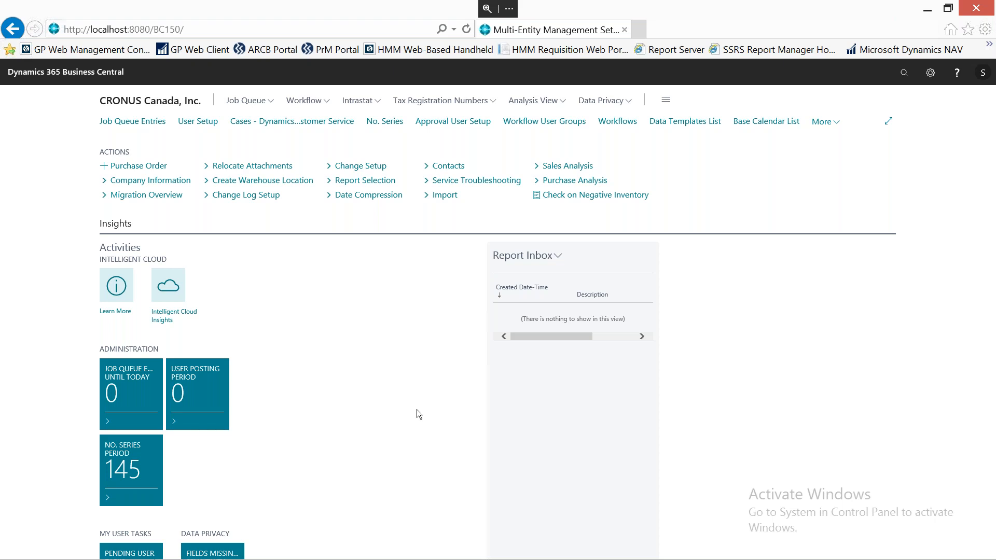
Search for "mem", show and look through all matching reports, and open the MEM Income Statement report.
left_click(905, 75)
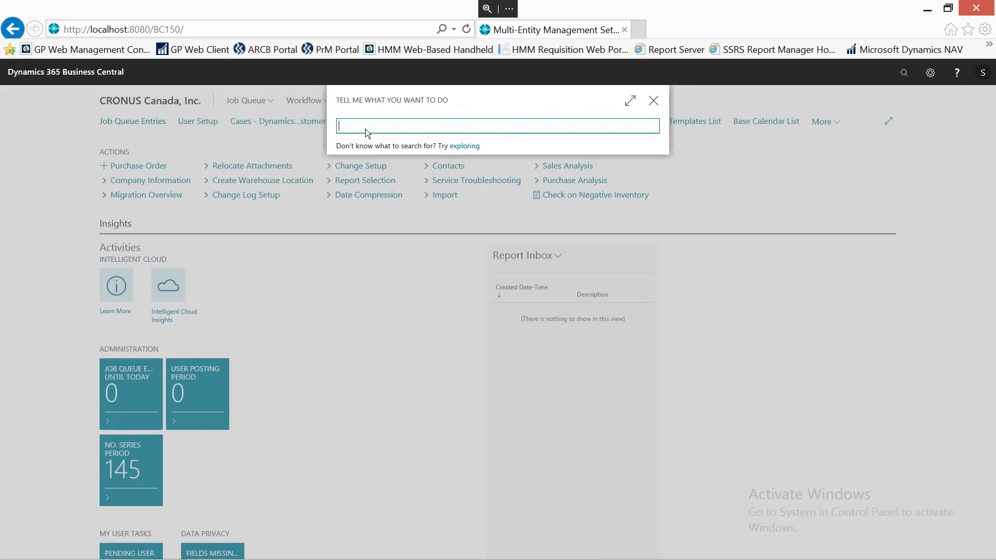
type("mem")
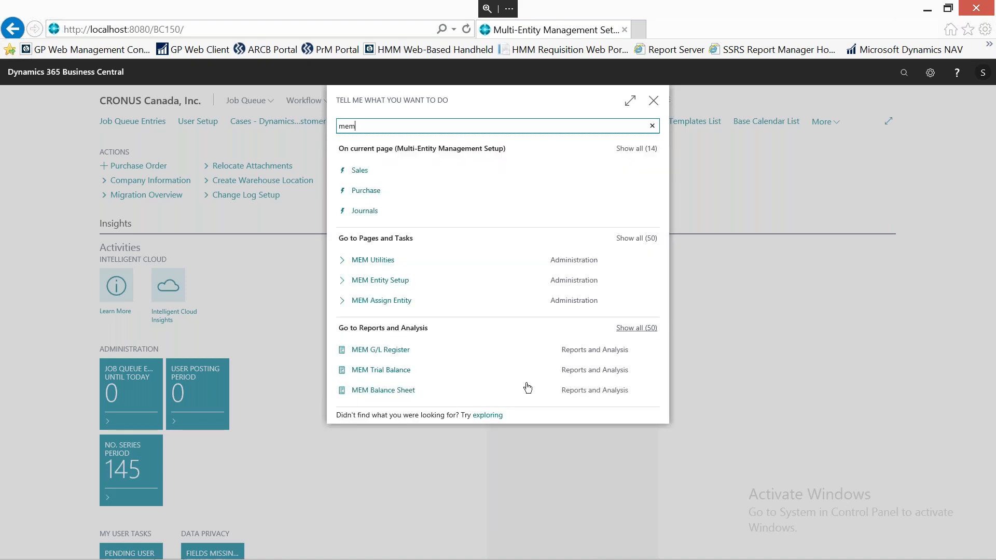
left_click(650, 332)
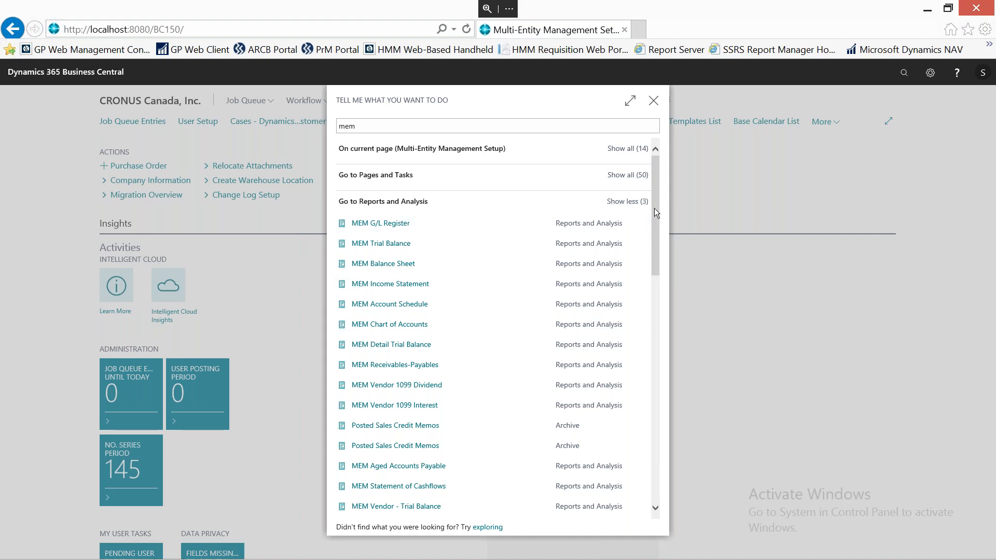
scroll(654, 244, "down", 5)
left_click_drag(647, 406, 663, 183)
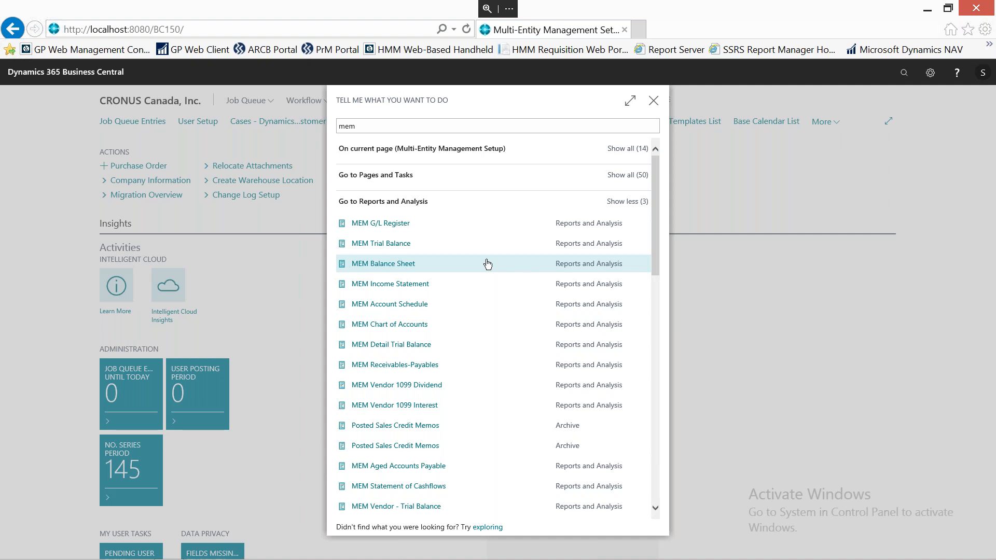
left_click(399, 288)
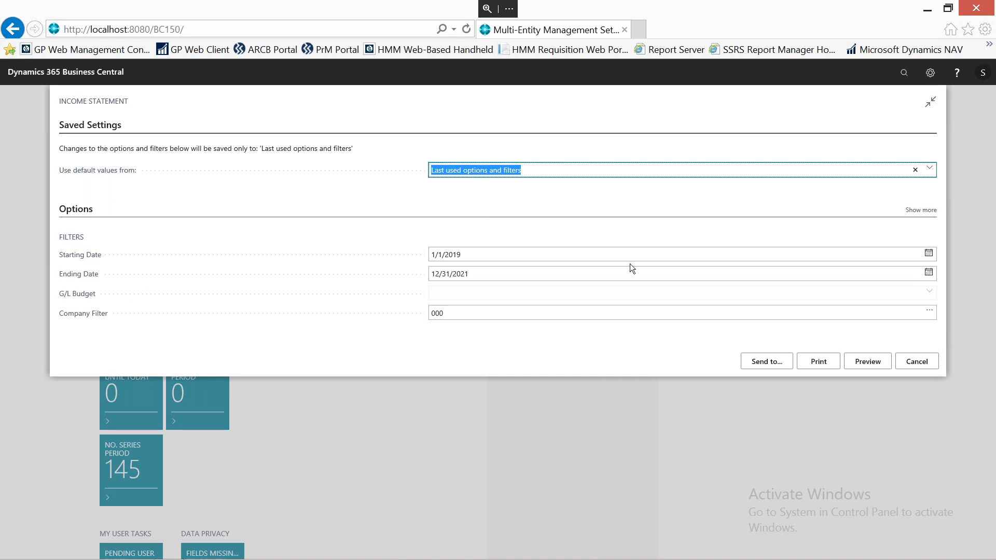
Clear the Income Statement's Company Filter, check the list of company codes, preview the report, and close the preview.
left_click(566, 315)
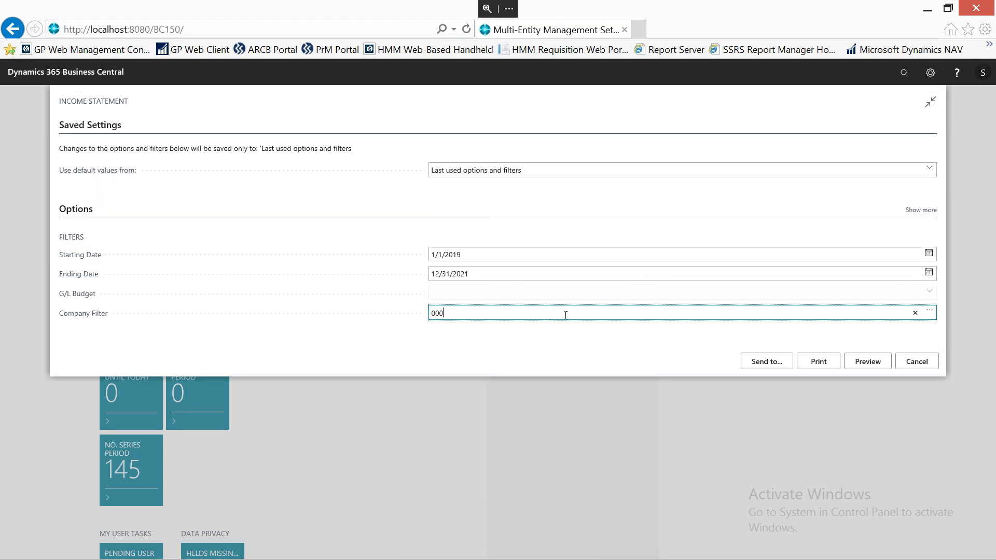
key("BackSpace")
key("BackSpace")
key("BackSpace")
left_click(931, 313)
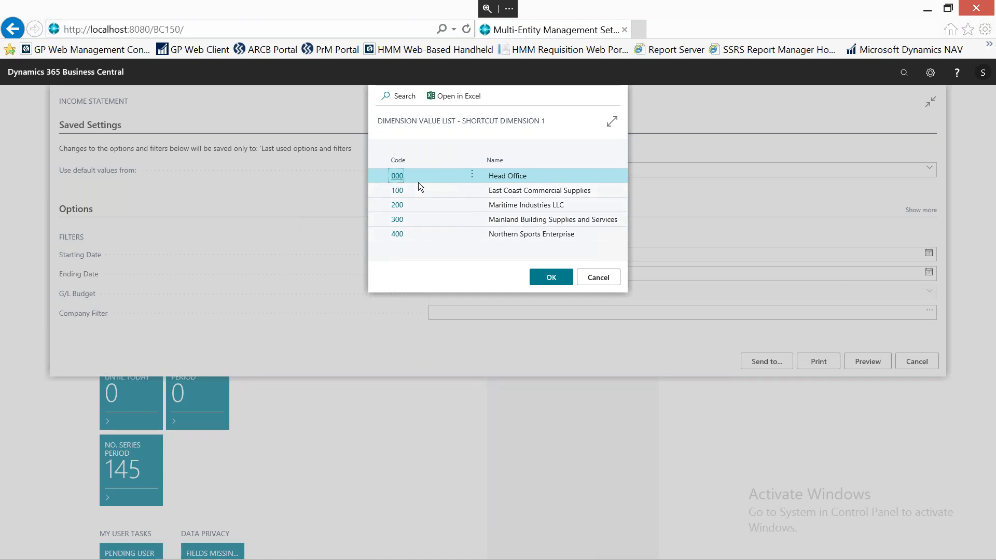
left_click(602, 280)
left_click(445, 314)
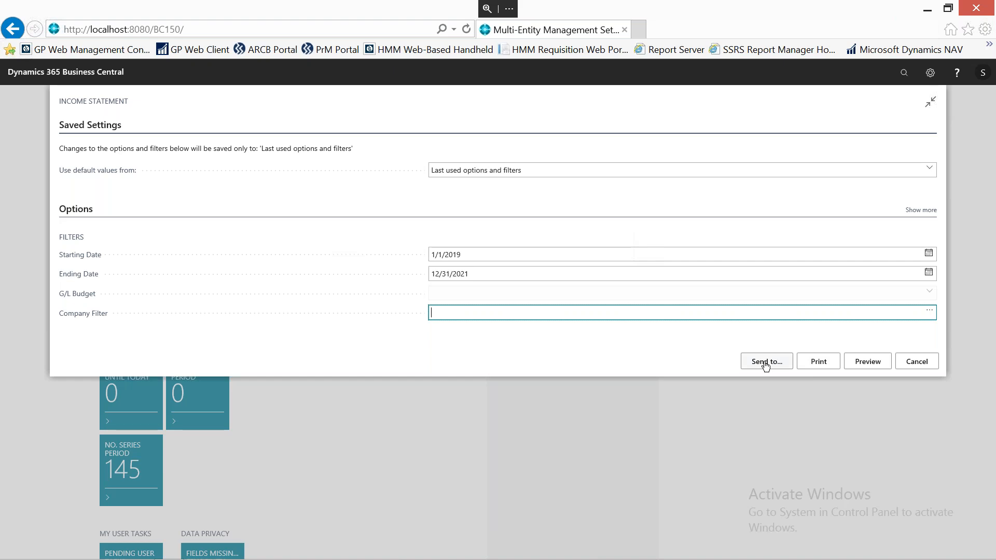
left_click(862, 364)
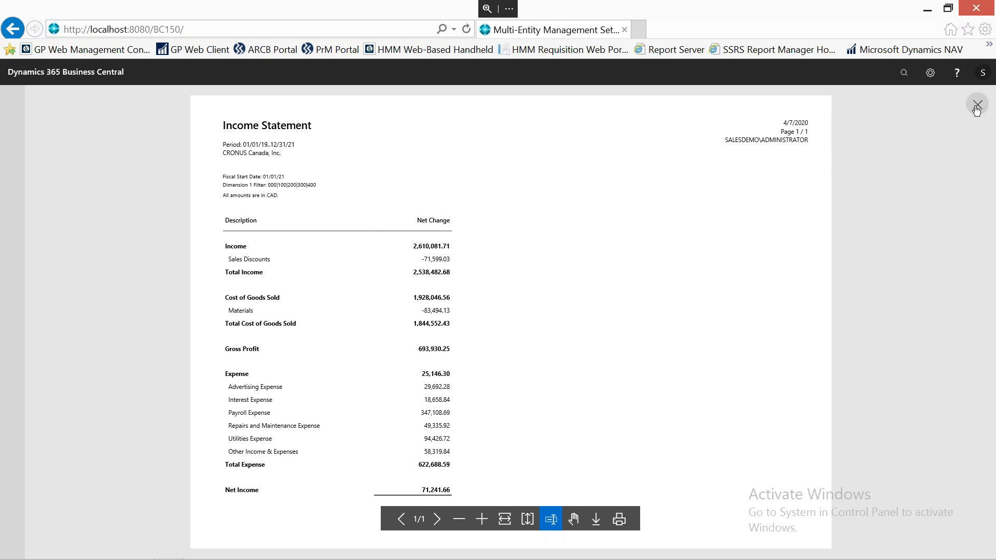
key("Escape")
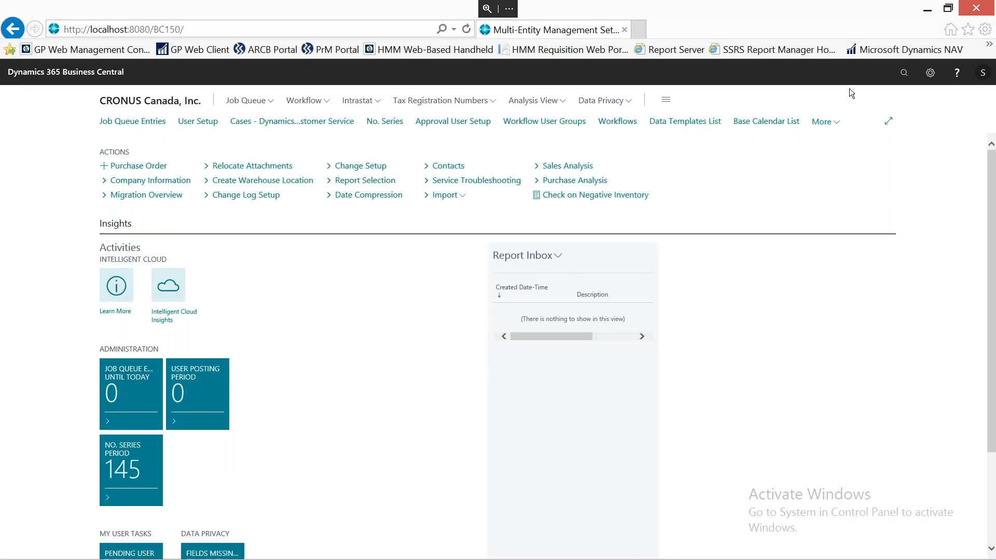
Search for "mem", show all matching reports, and open the MEM Balance Sheet By Entity report.
left_click(898, 80)
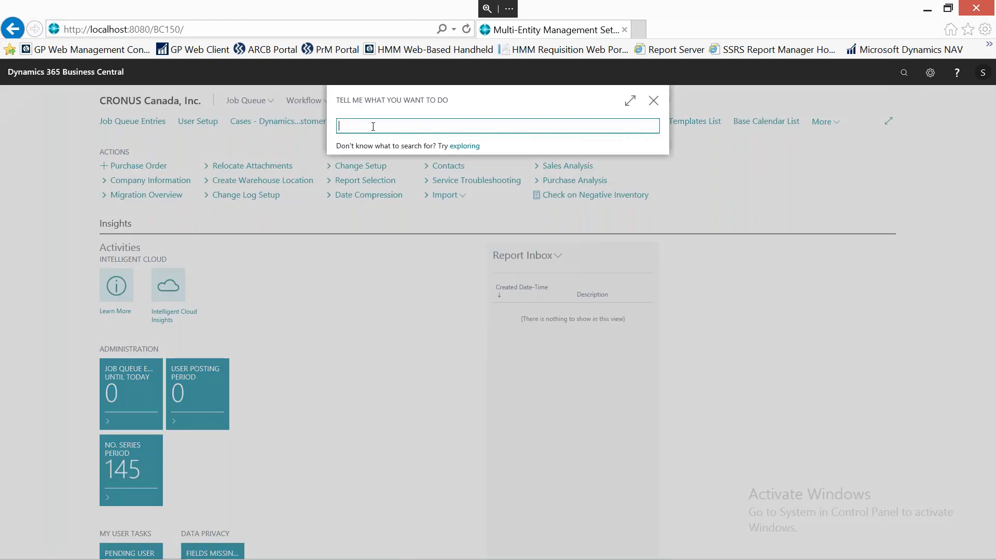
type("mem")
left_click(634, 330)
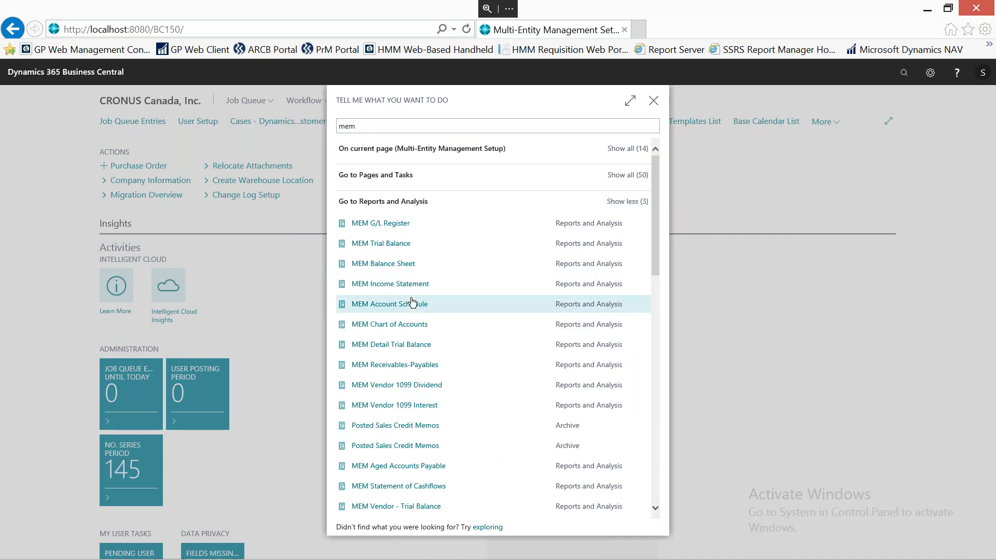
scroll(412, 302, "down", 7)
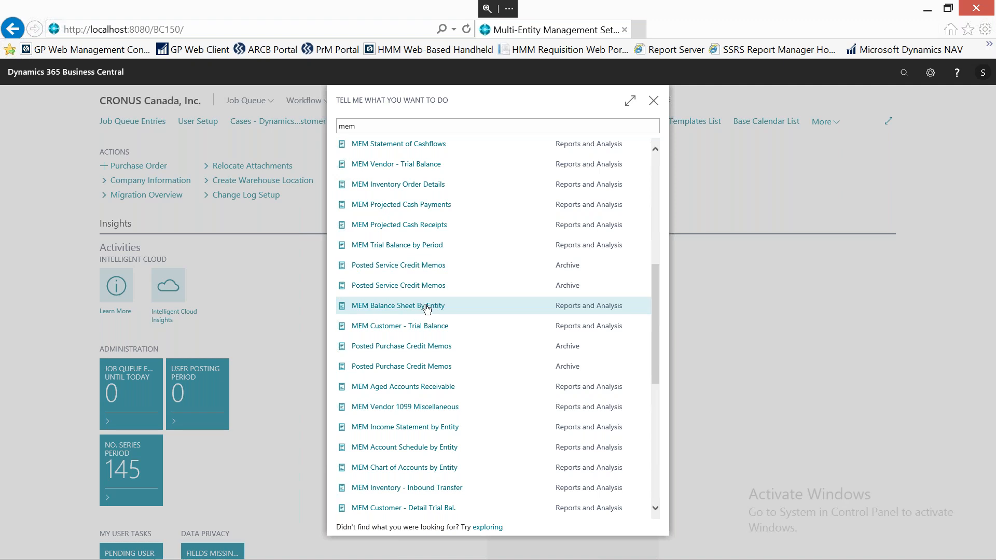
left_click(425, 307)
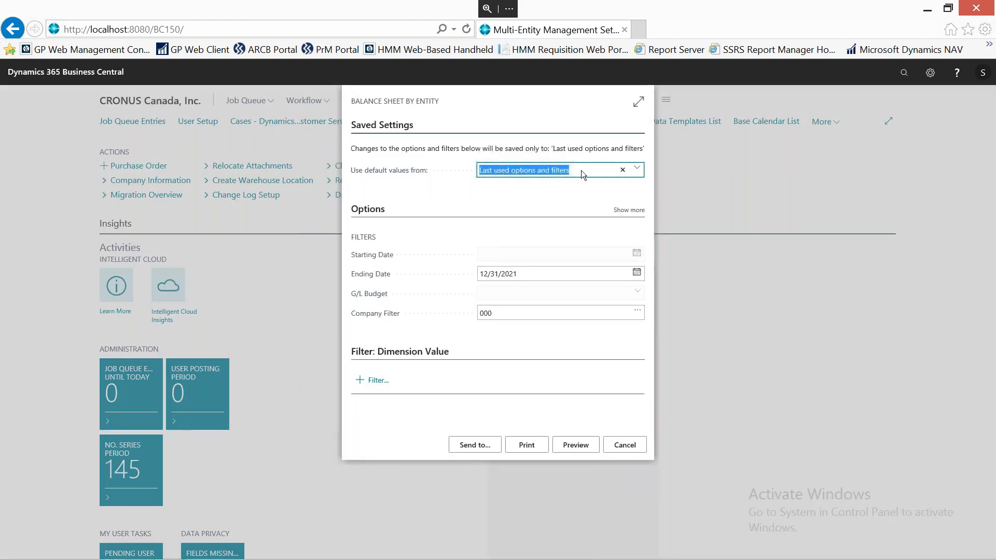
Clear the Company Filter of the Balance Sheet By Entity report and preview it.
left_click(507, 313)
key("BackSpace")
key("BackSpace")
key("BackSpace")
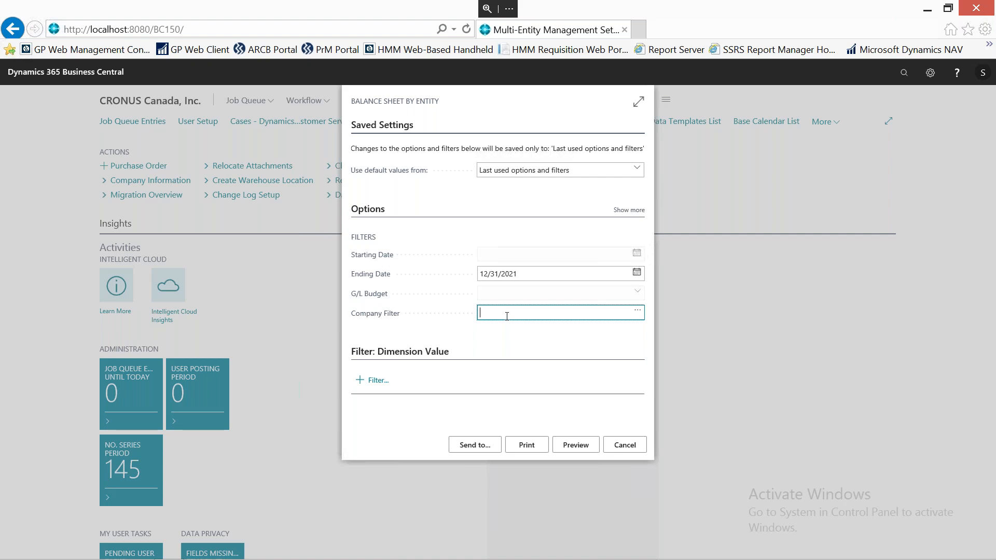
left_click(575, 448)
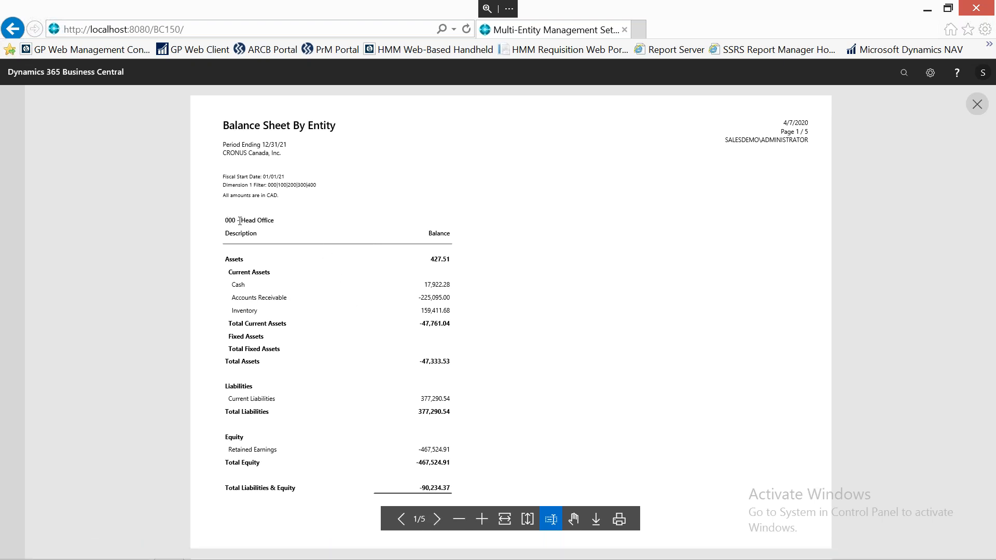
Page through each company's balance sheet to the last page of the preview and close it.
left_click(438, 519)
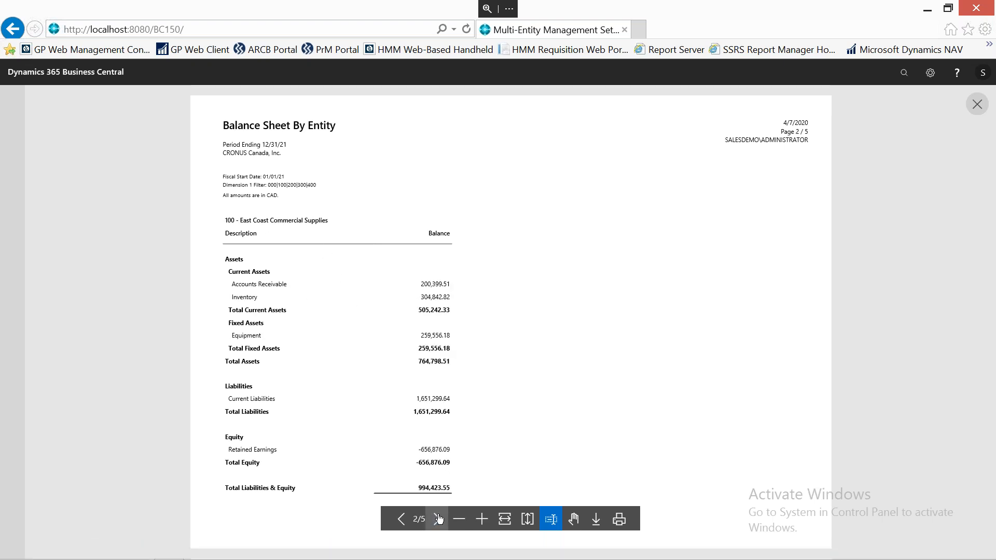
left_click(439, 519)
left_click(439, 519)
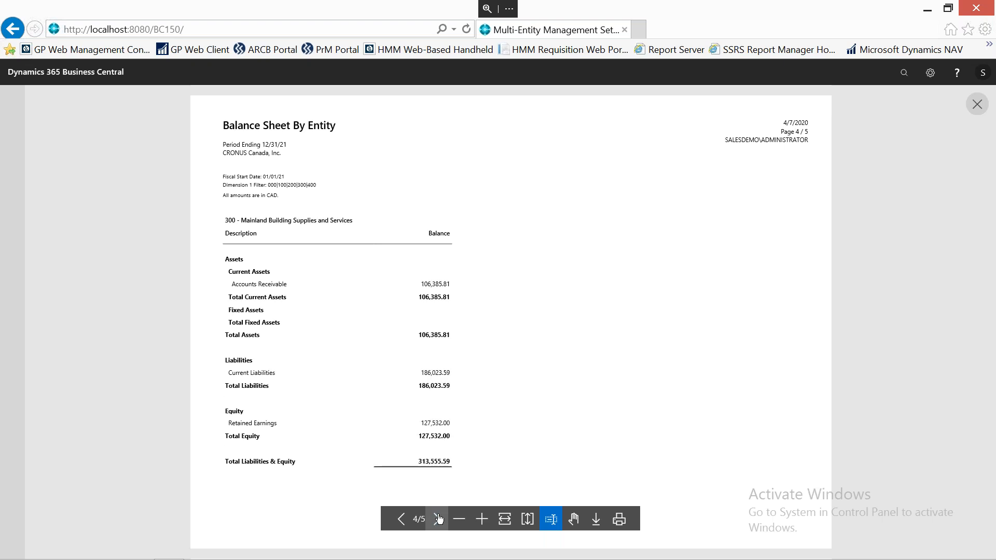
left_click(438, 519)
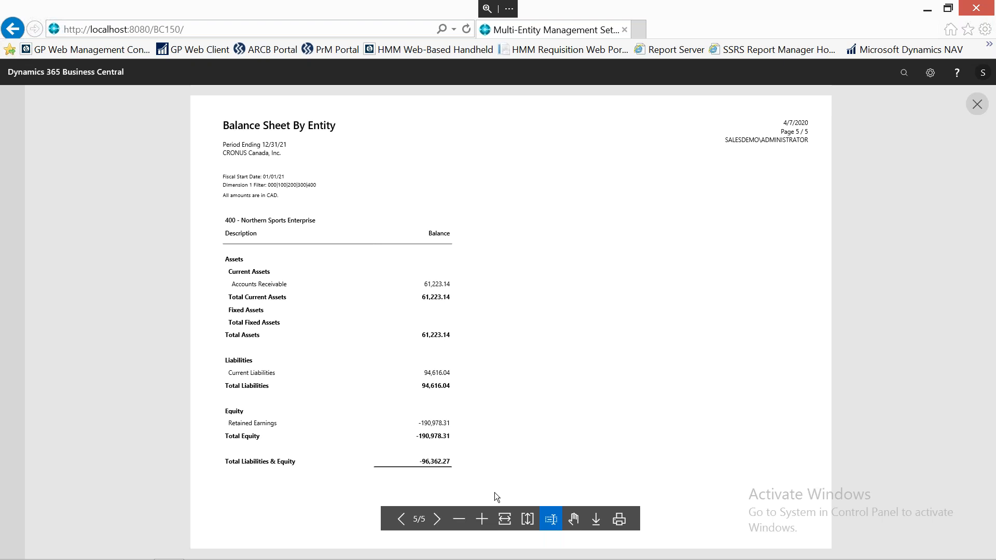
left_click(977, 105)
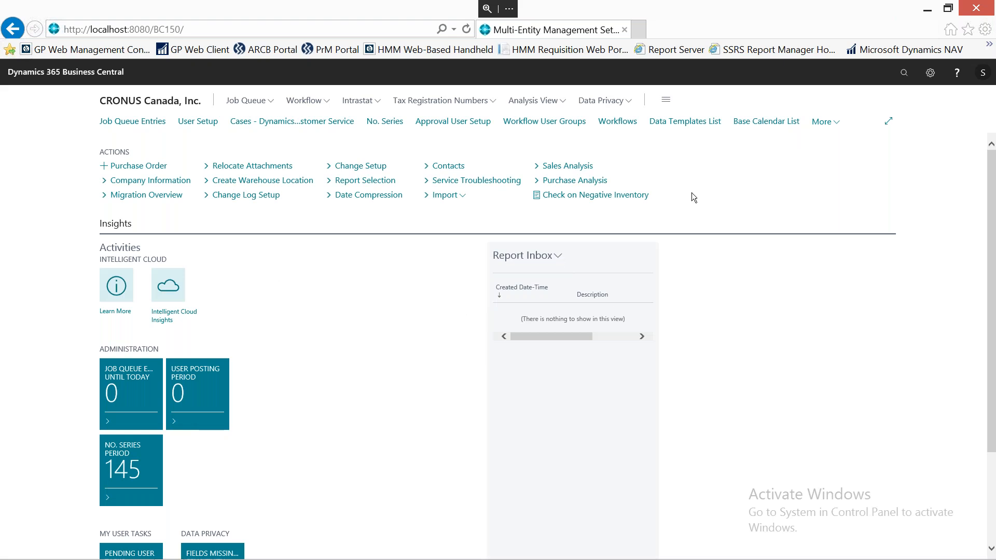
Search for "mem", show all matching reports, and open the MEM Aged Accounts Payable by Entity report.
left_click(904, 73)
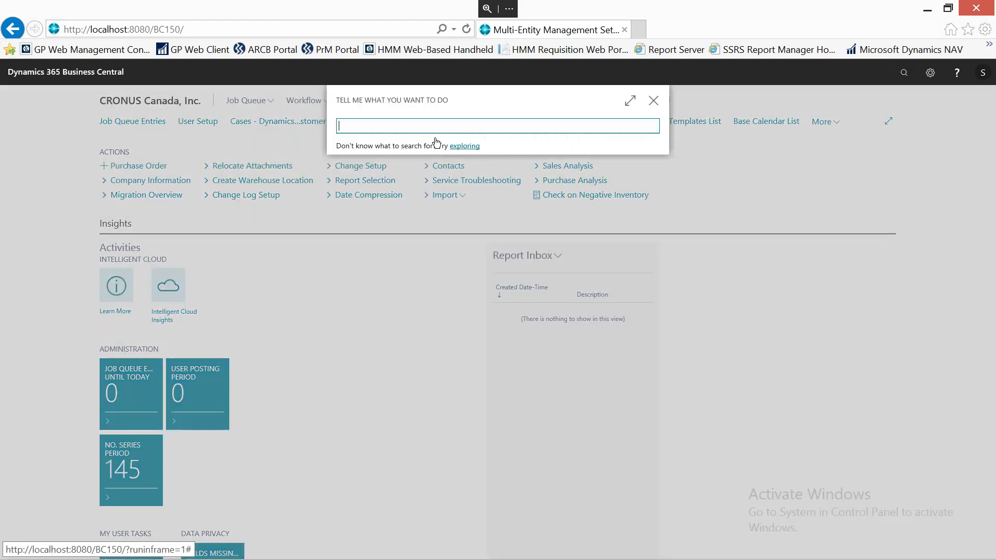
type("mem")
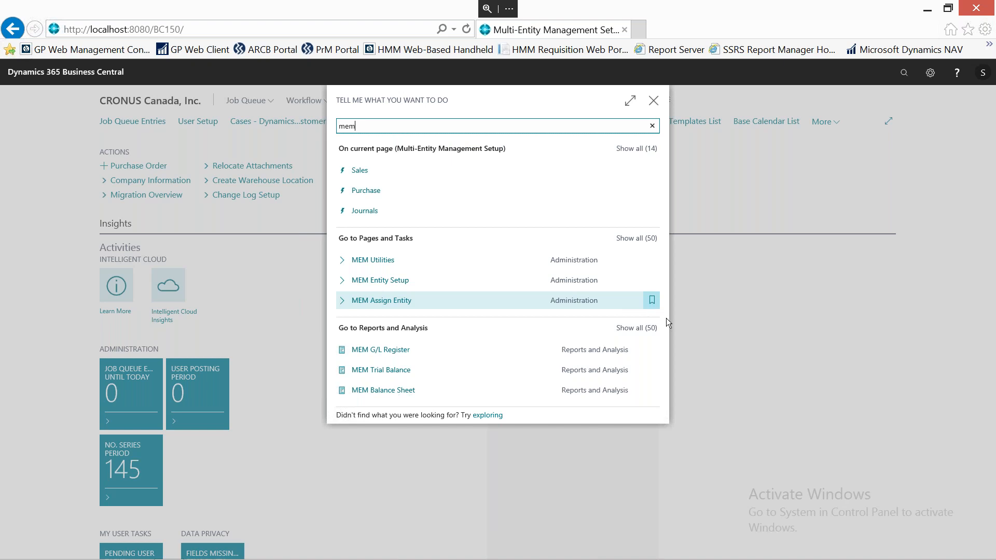
left_click(636, 329)
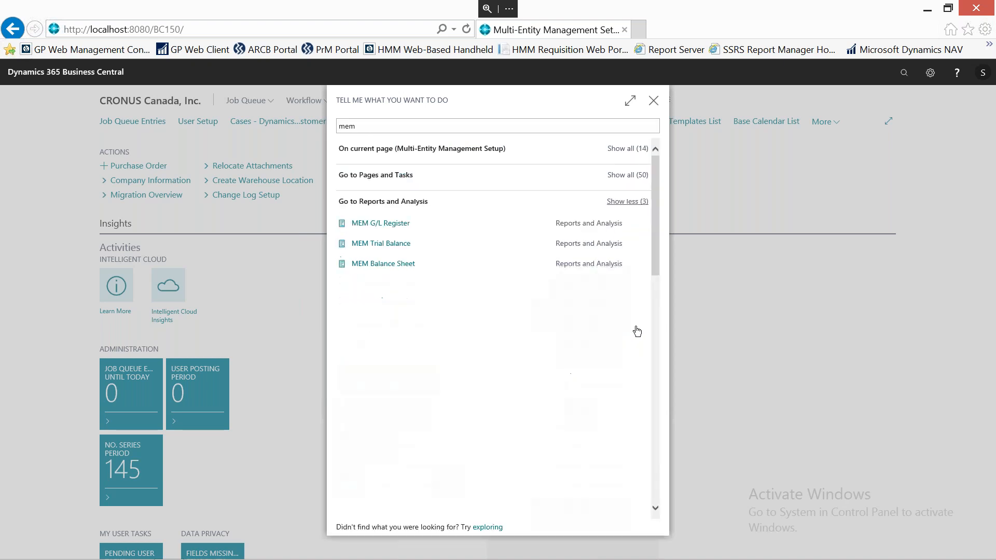
scroll(522, 311, "down", 2)
scroll(522, 311, "down", 5)
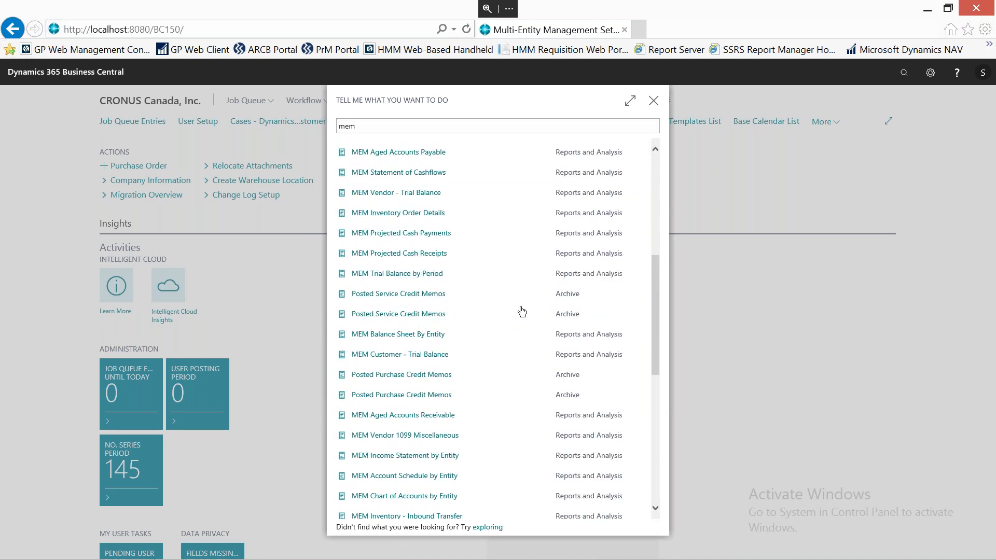
scroll(522, 312, "down", 3)
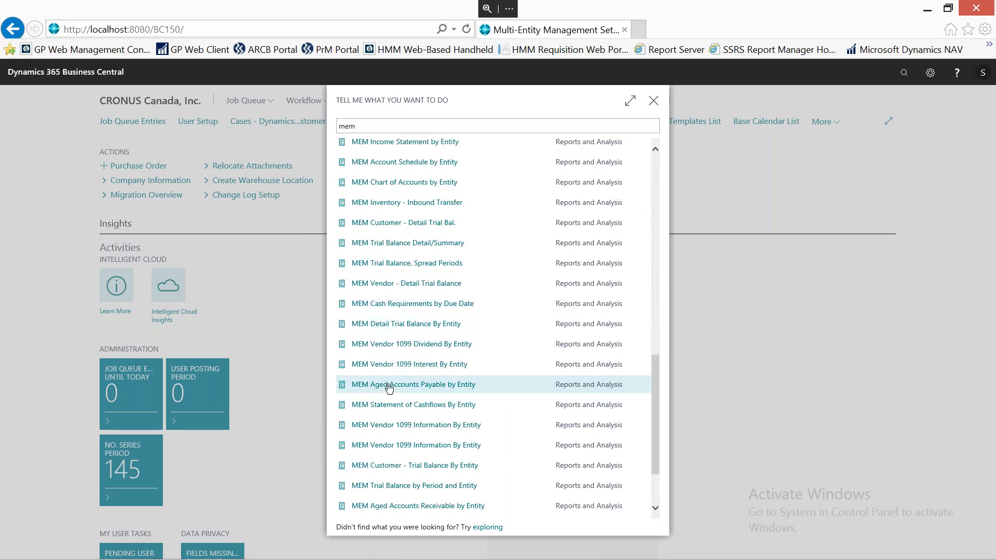
scroll(390, 389, "down", 1)
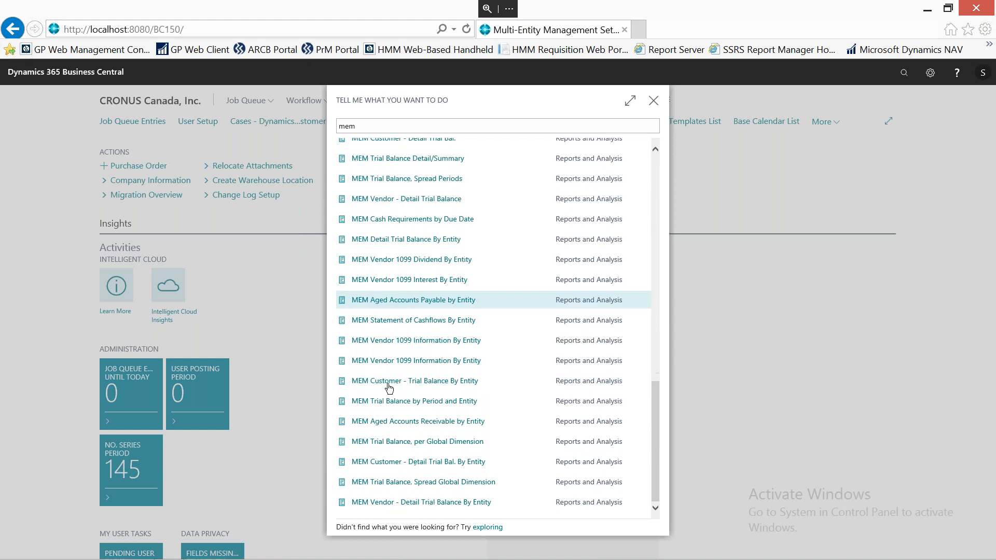
left_click(419, 300)
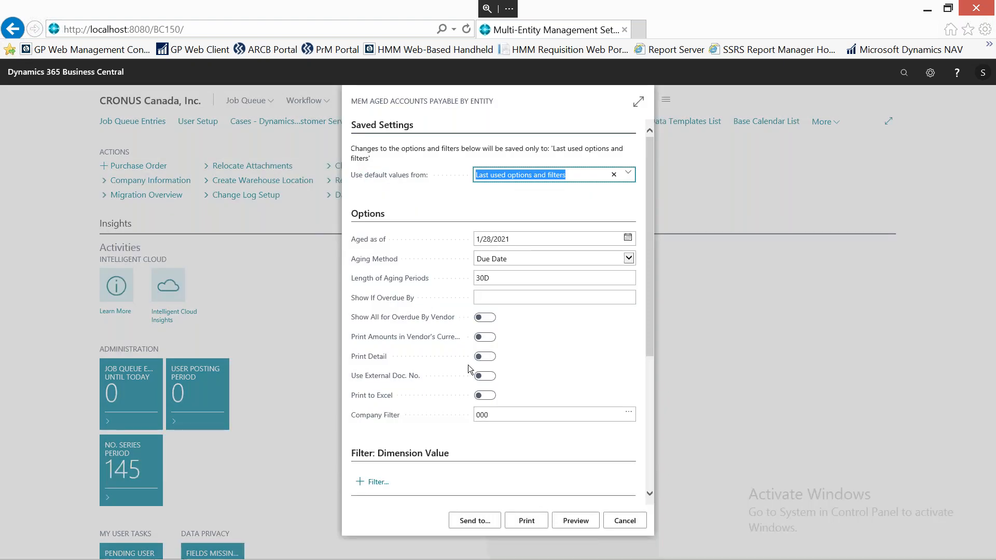
Clear the Company Filter of the Aged Accounts Payable by Entity report and preview it.
left_click(497, 415)
key("BackSpace")
key("BackSpace")
key("BackSpace")
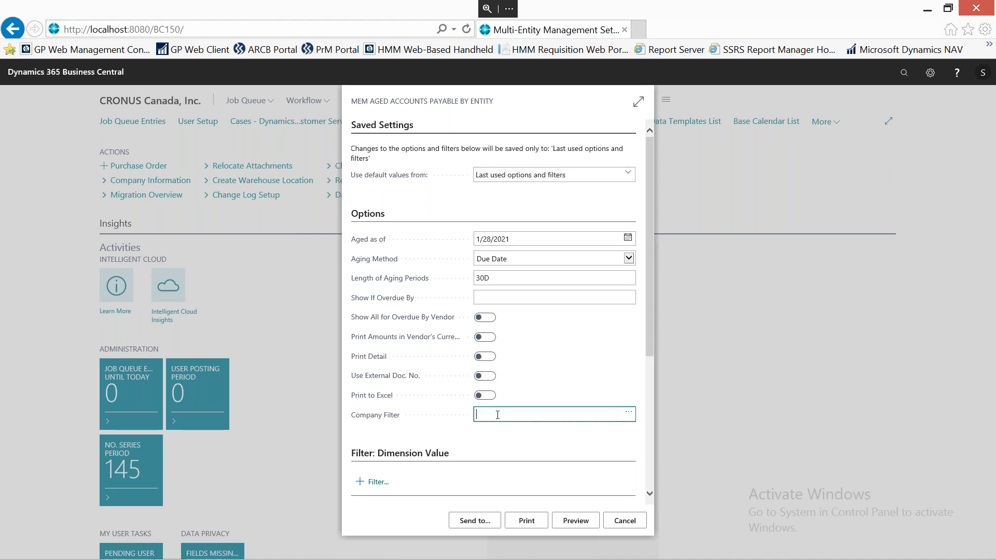
left_click(579, 525)
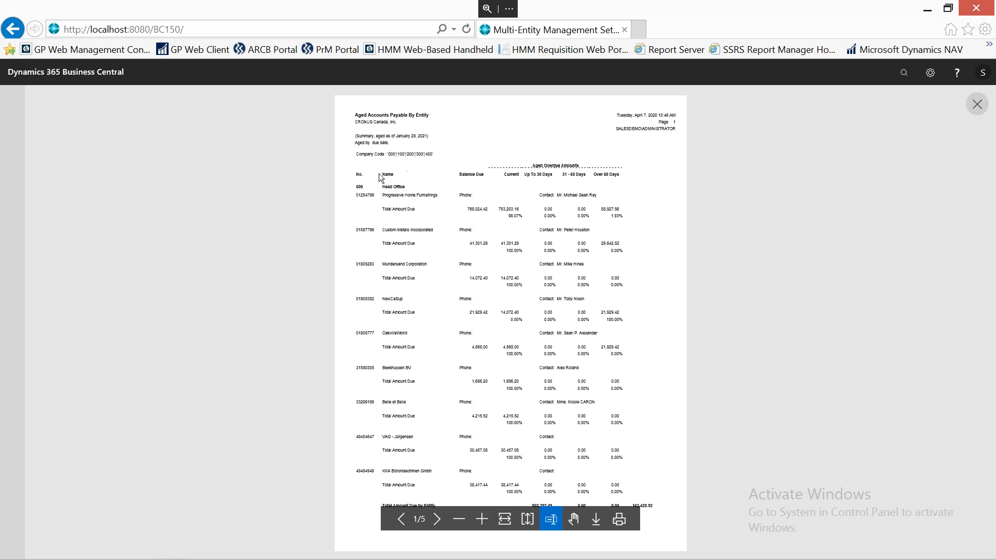
Fit the preview to page width, page through each entity's aged payables to the last page and back to the first, and close it.
left_click(507, 520)
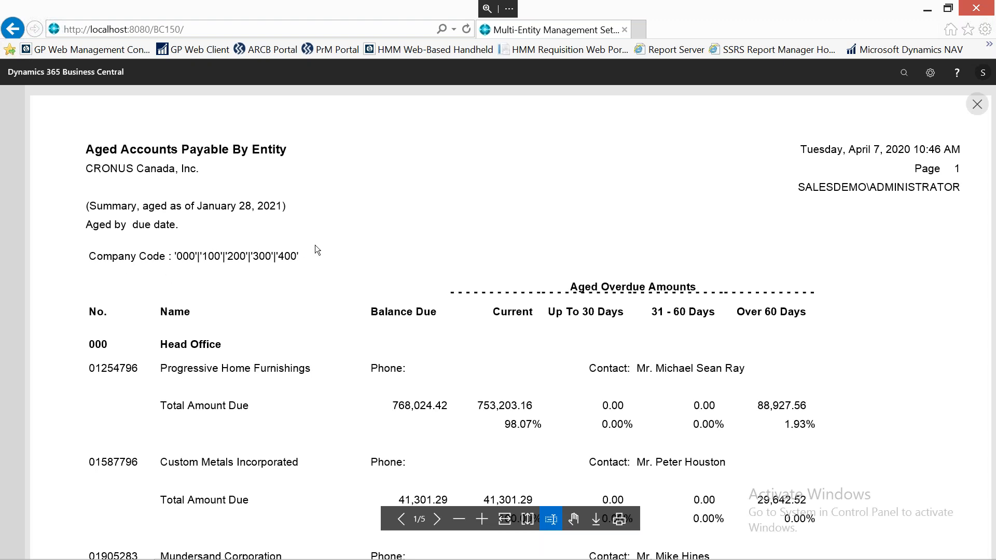
left_click(437, 520)
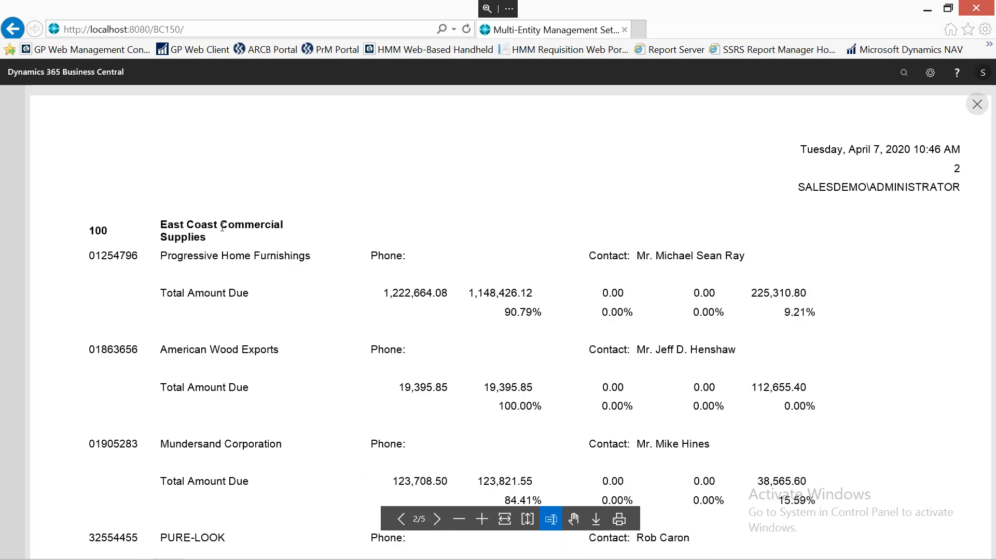
left_click(437, 519)
left_click(437, 520)
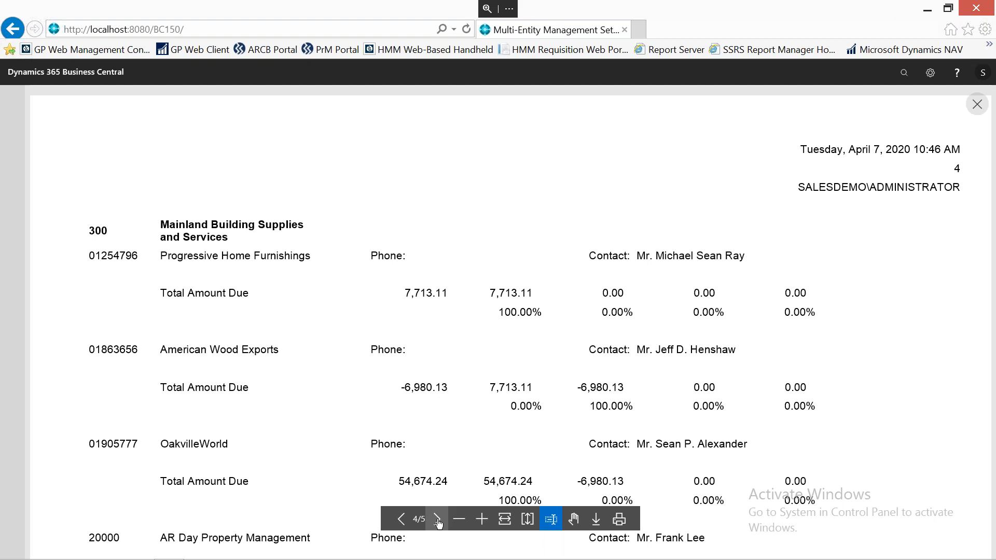
left_click(437, 520)
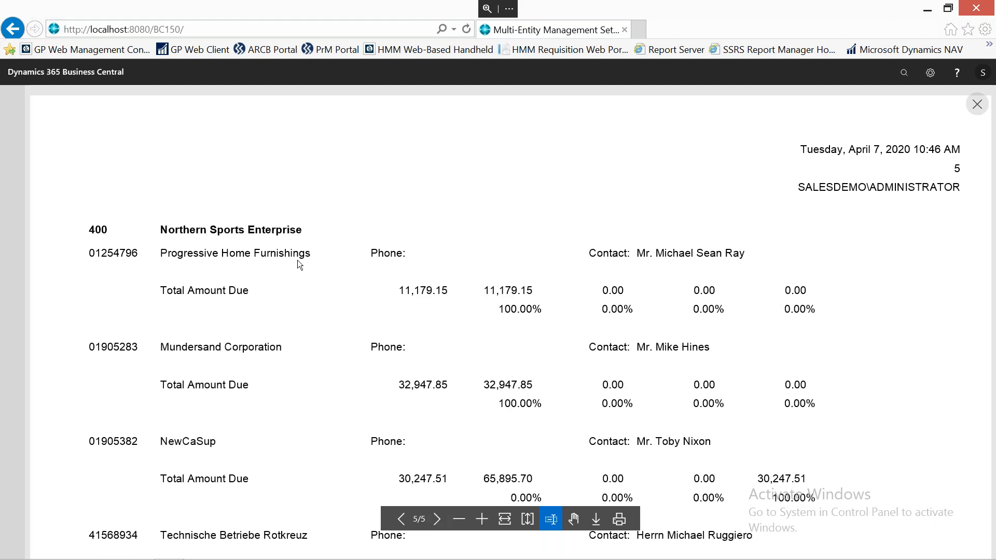
left_click(400, 519)
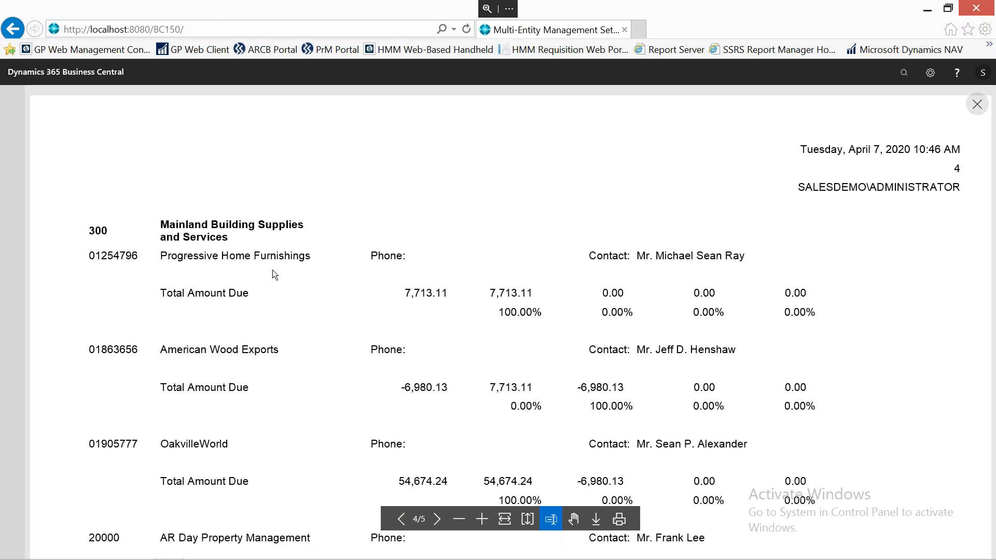
left_click(401, 519)
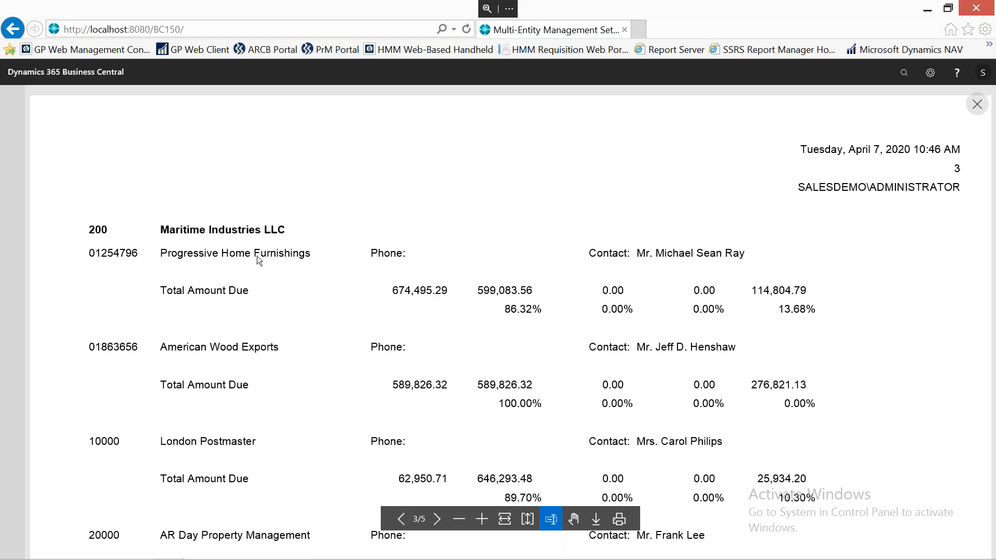
left_click(402, 519)
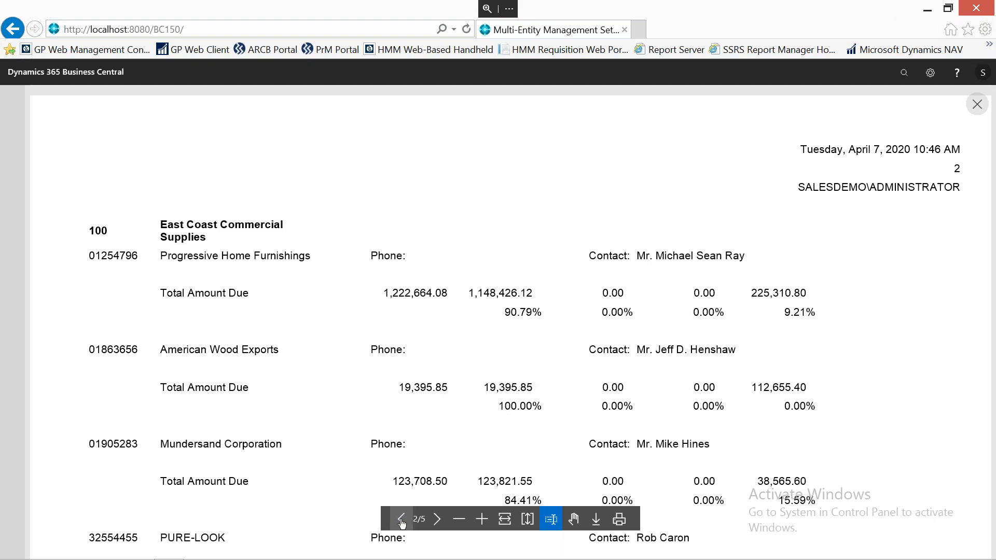
left_click(402, 520)
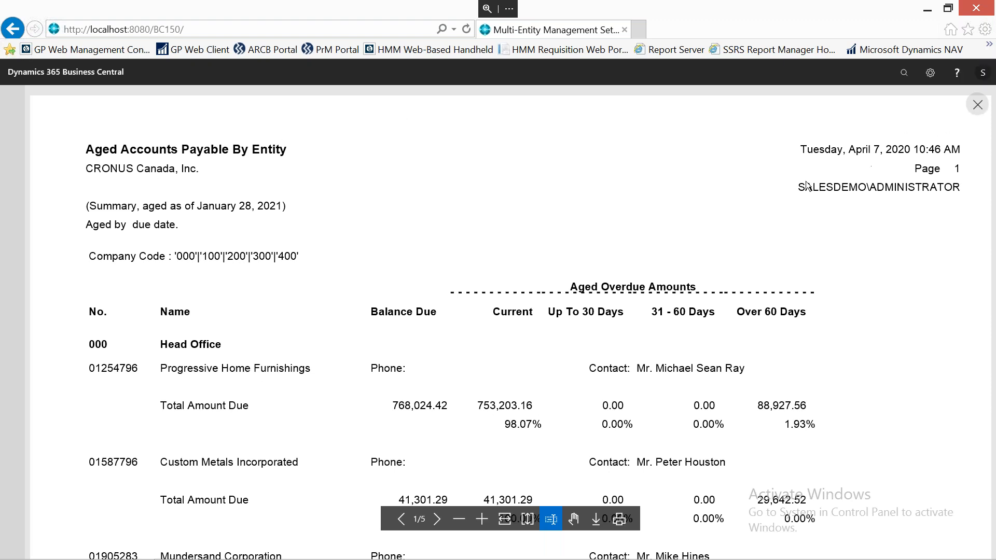
key("Escape")
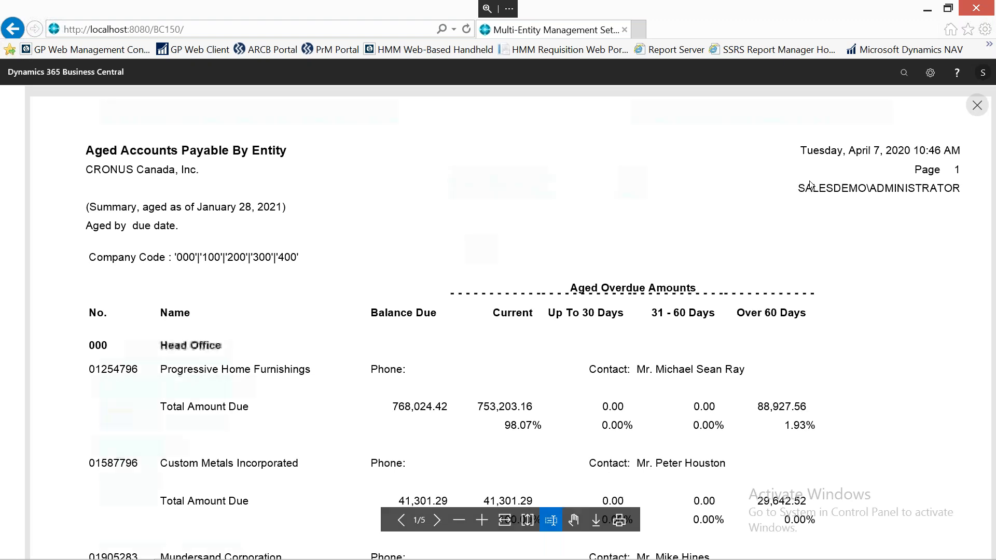
Search for "mem", show all matching reports, and open the MEM Trial Balance, Spread Global Dimension report.
left_click(903, 83)
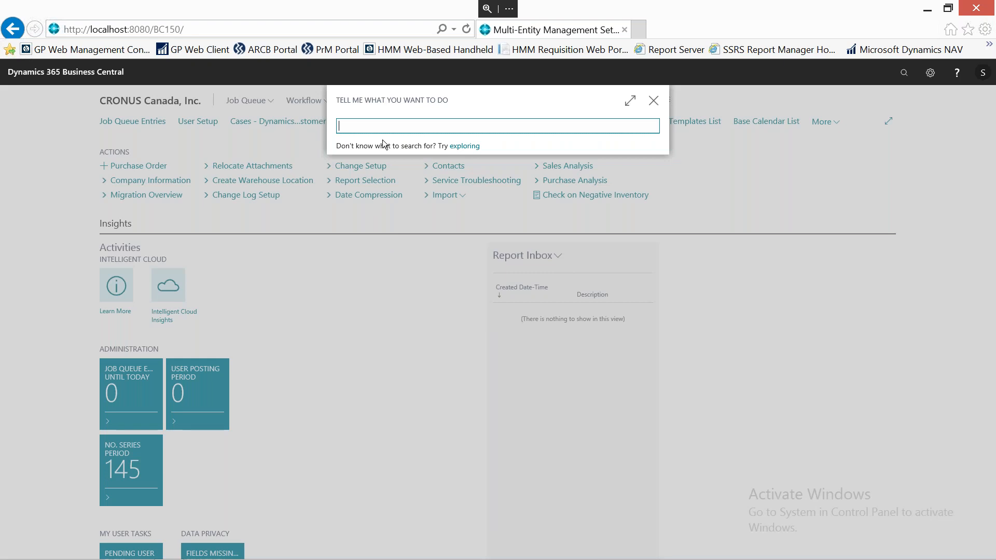
type("mem")
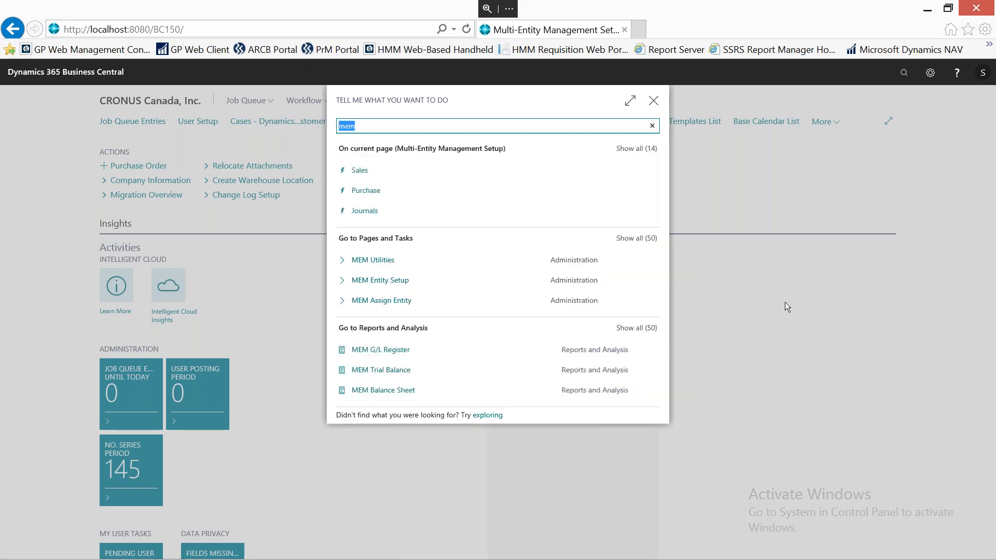
left_click(637, 332)
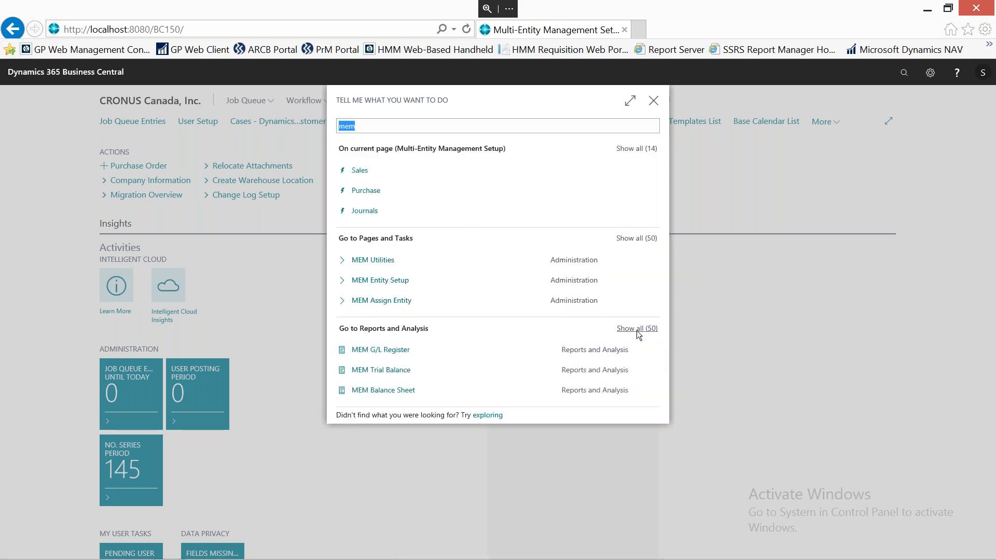
scroll(636, 331, "down", 10)
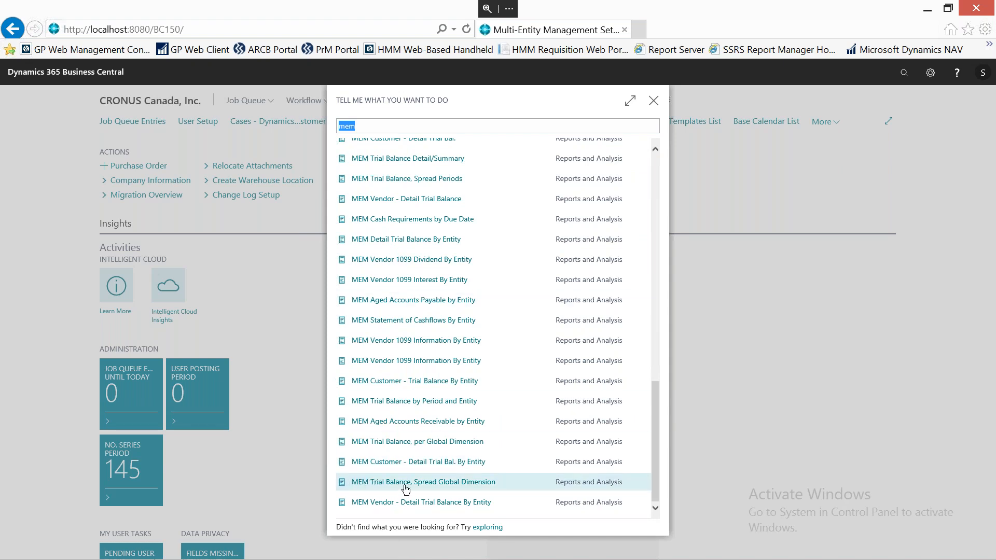
left_click(450, 484)
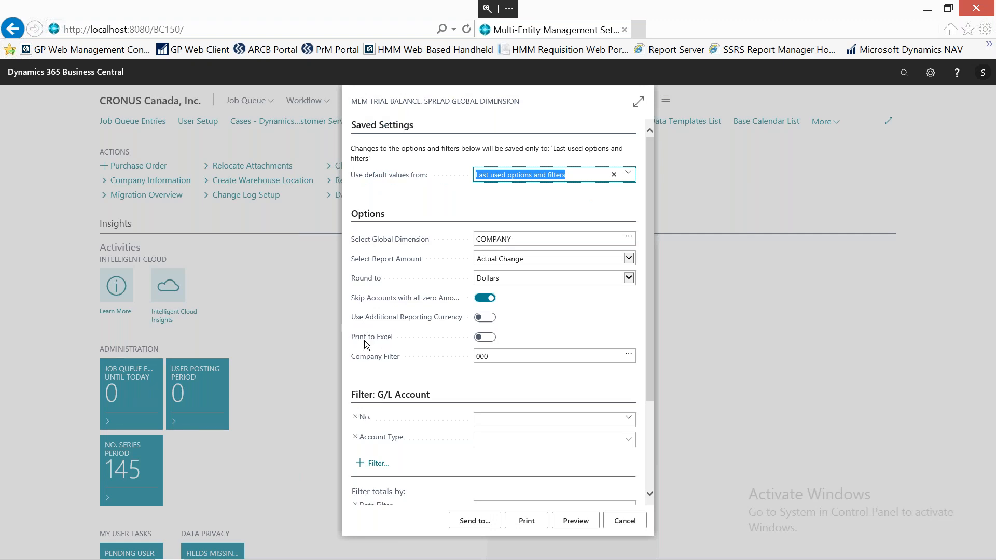
Clear the Company Filter of the Trial Balance, Spread Global Dimension report and preview it.
left_click(505, 357)
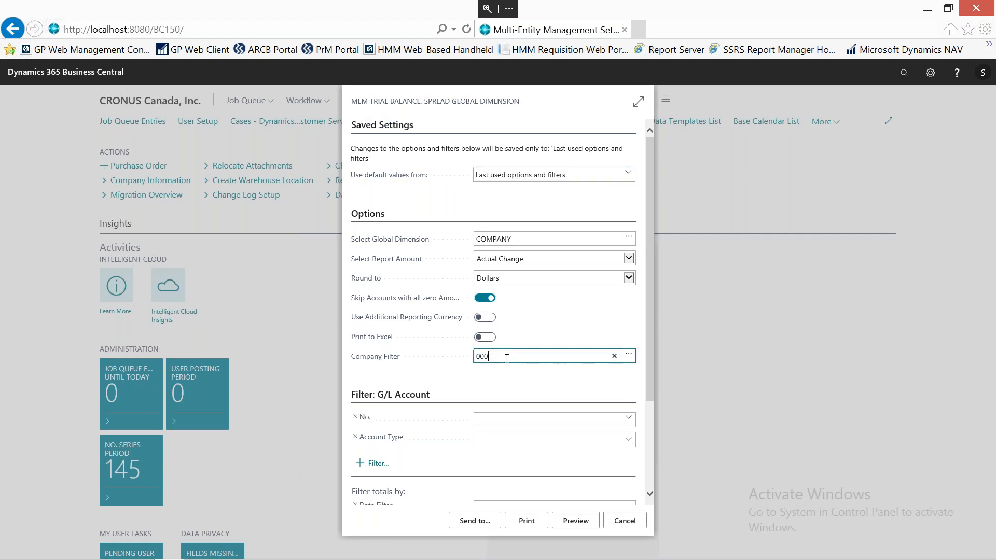
key("BackSpace")
key("BackSpace")
key("BackSpace")
left_click(580, 519)
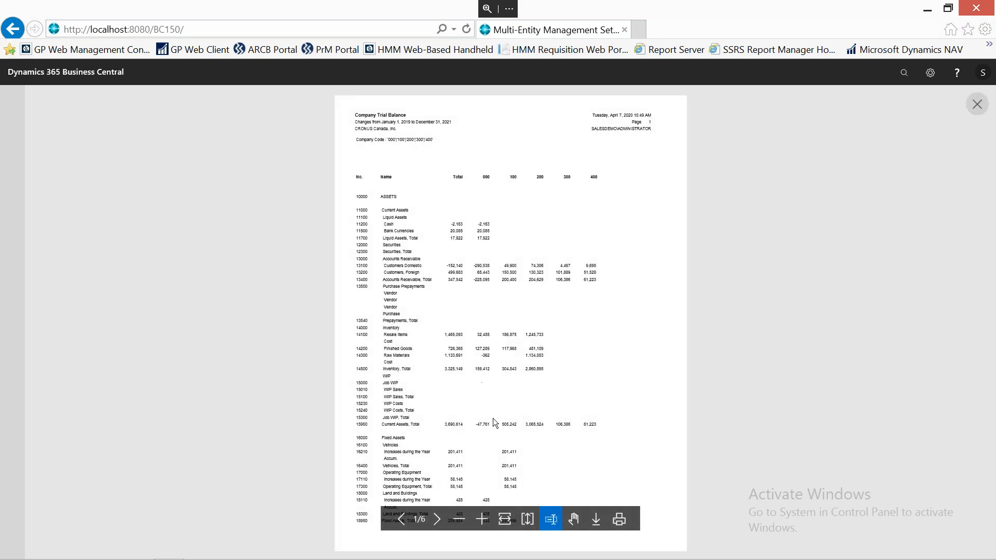
Fit the trial balance preview to page width, examine the total and per-company columns on the first page, and close the preview.
left_click(505, 520)
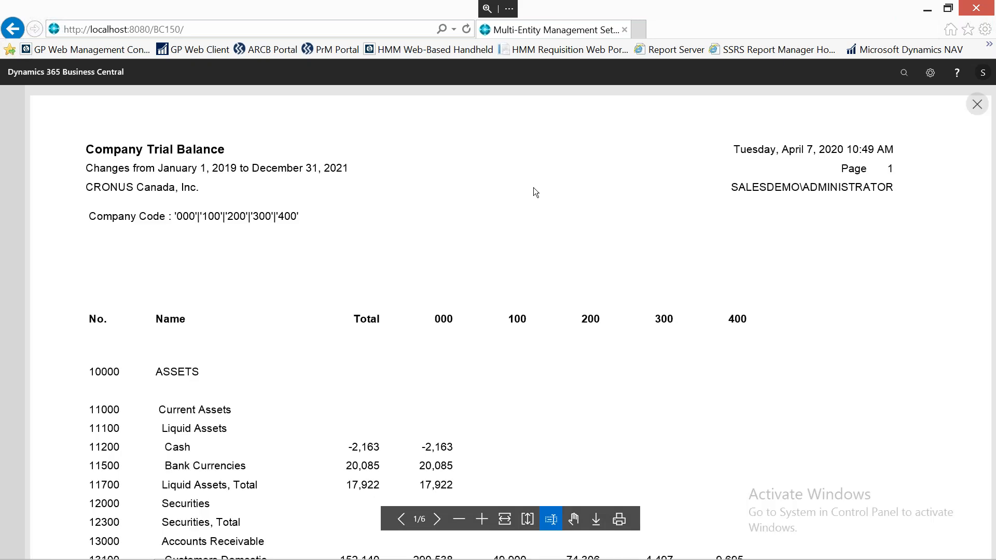
scroll(376, 333, "down", 9)
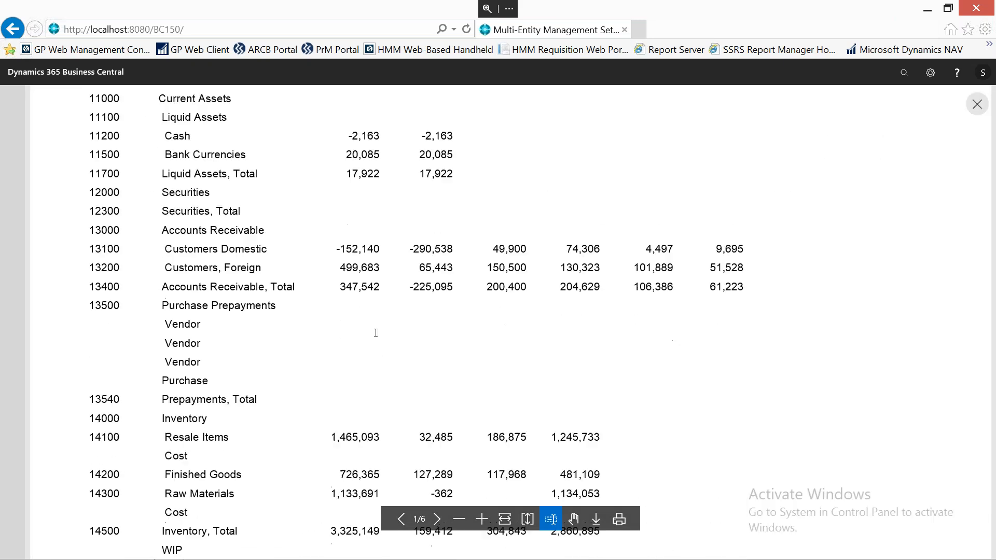
scroll(376, 333, "up", 4)
scroll(376, 333, "up", 3)
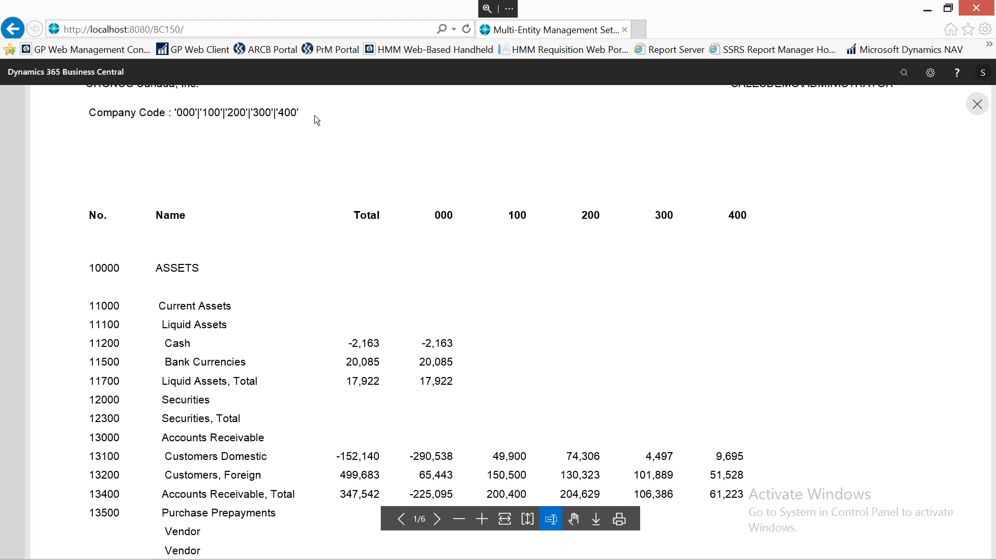
scroll(483, 318, "up", 2)
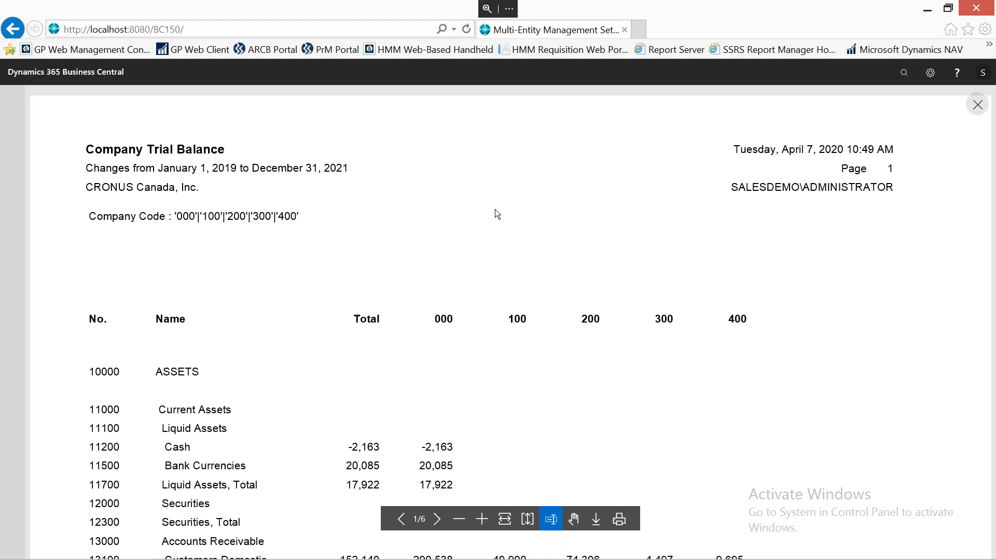
key("Escape")
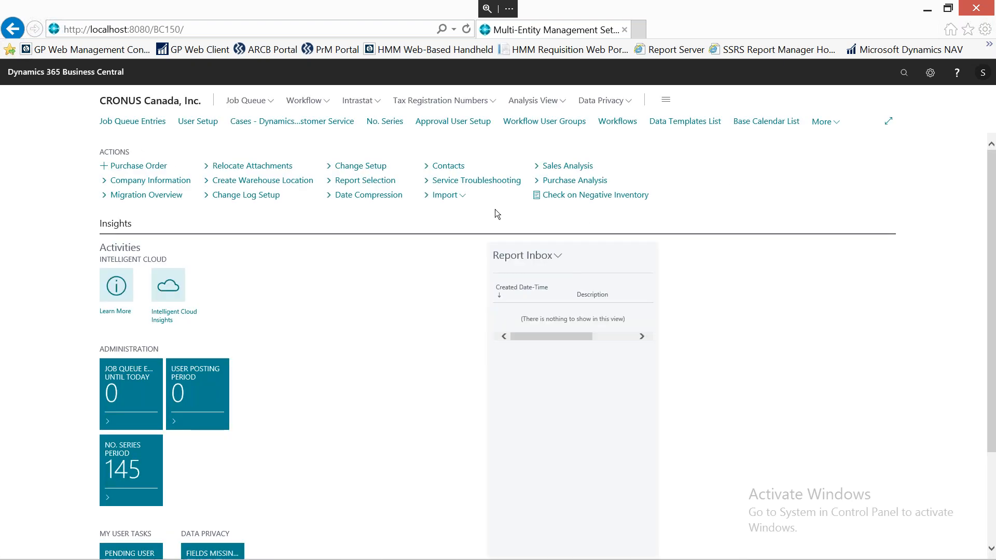